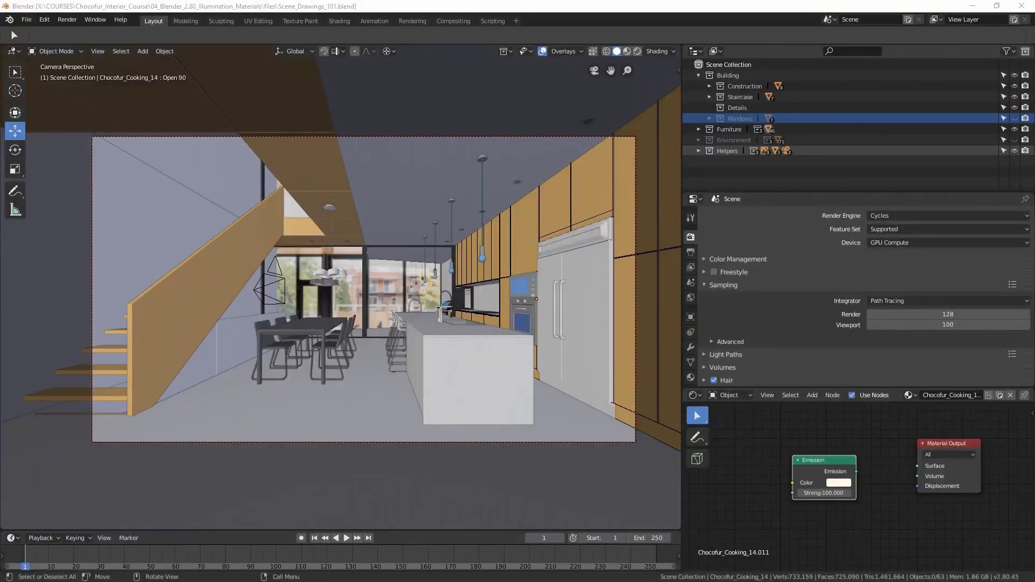
Switch to the reference photo of the kitchen interior and examine its windows, ceiling, staircase and the soft light on the stair wall
key("alt+Tab")
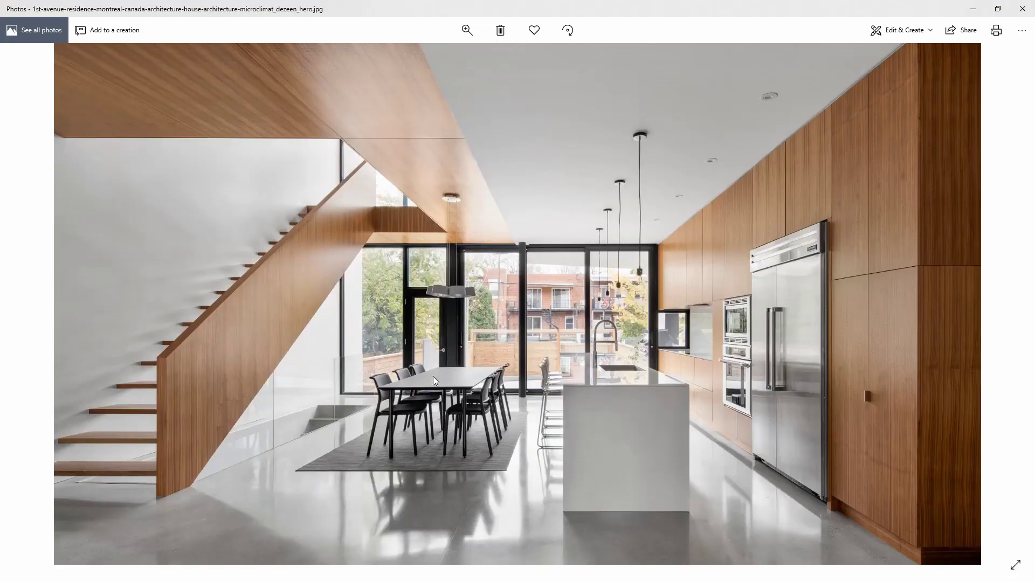
scroll(455, 362, "up", 3)
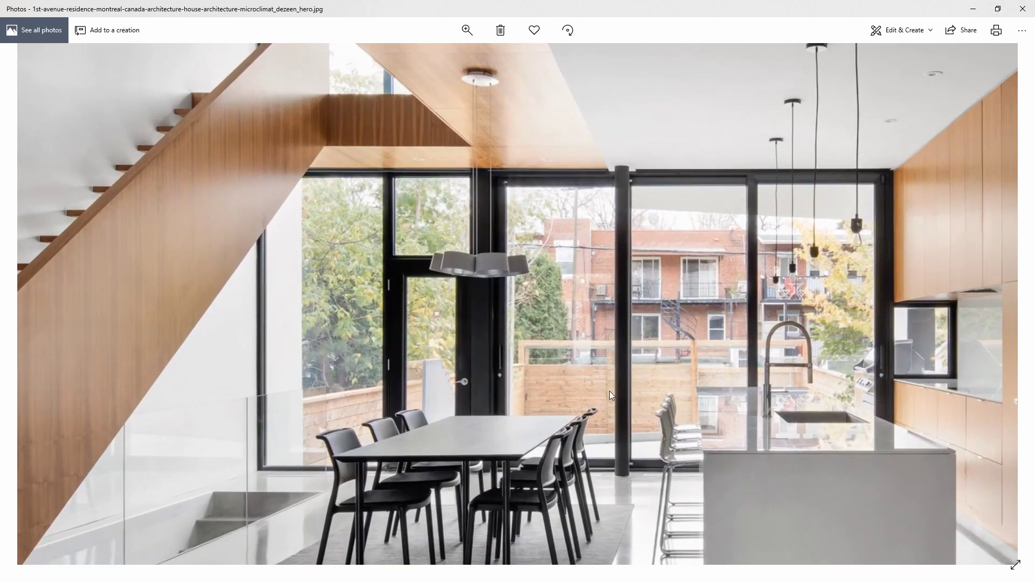
left_click_drag(718, 295, 598, 335)
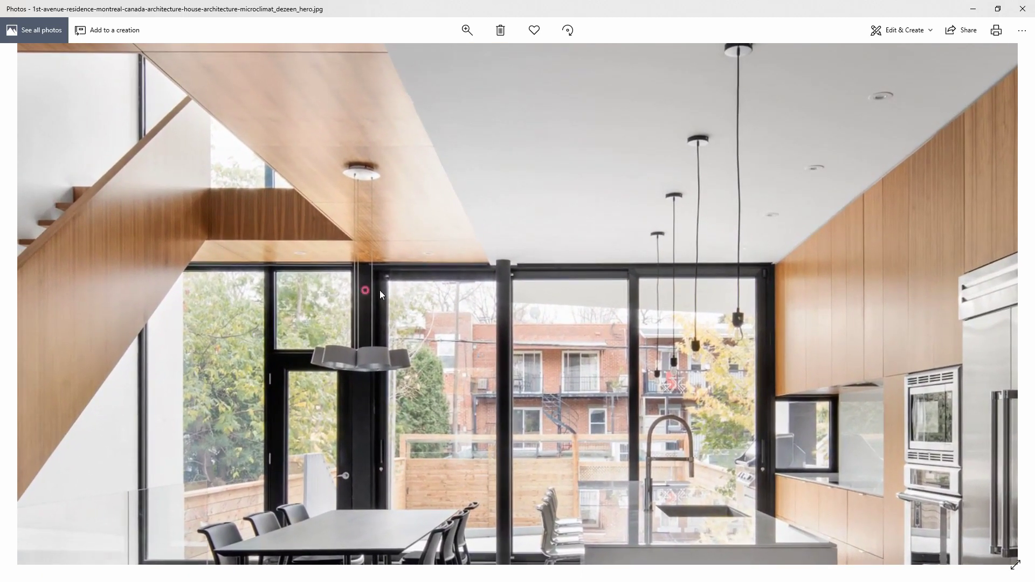
left_click_drag(380, 290, 590, 356)
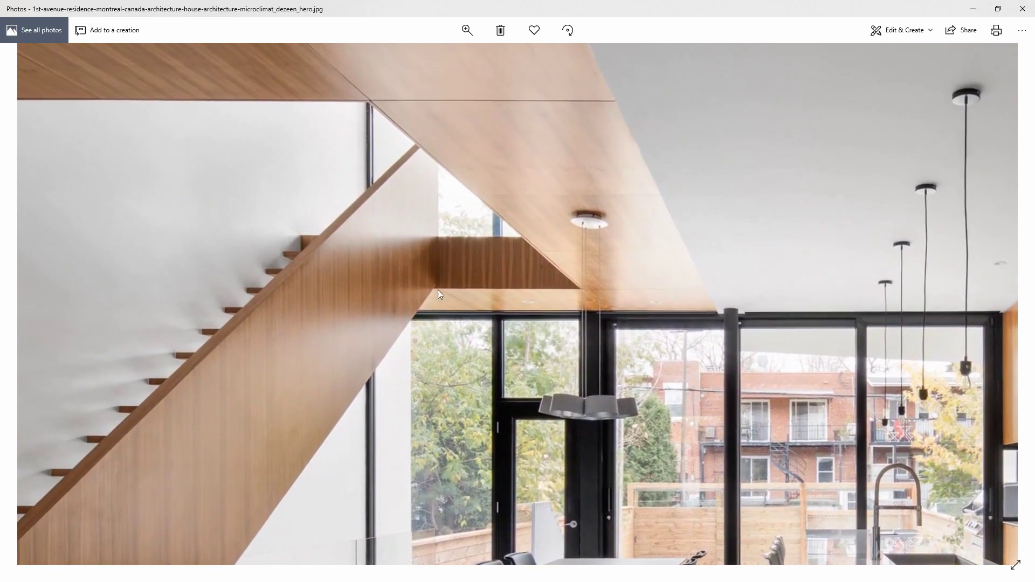
left_click_drag(356, 312, 412, 187)
left_click_drag(709, 335, 694, 339)
double_click(691, 344)
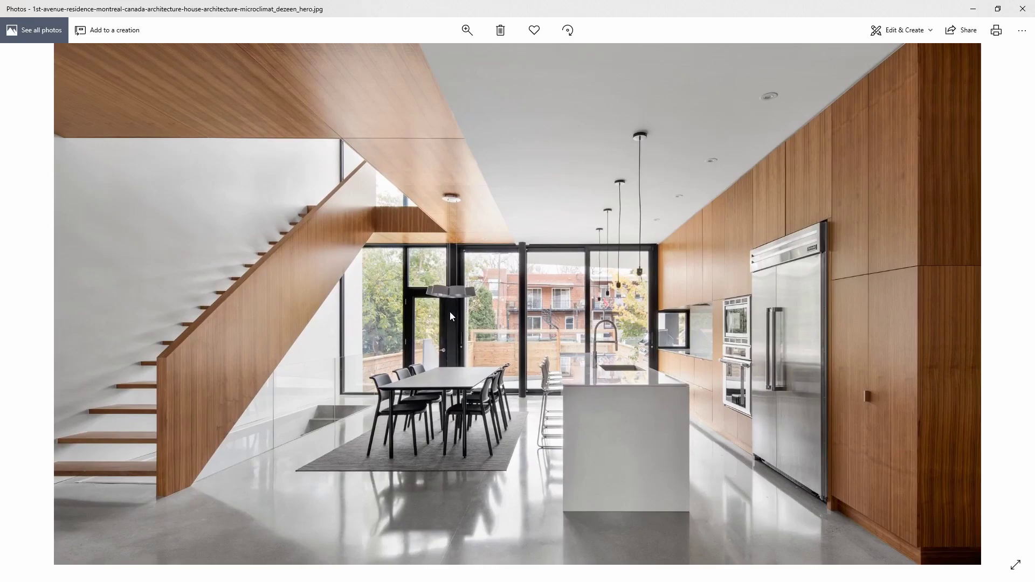
double_click(309, 270)
left_click_drag(187, 270, 448, 241)
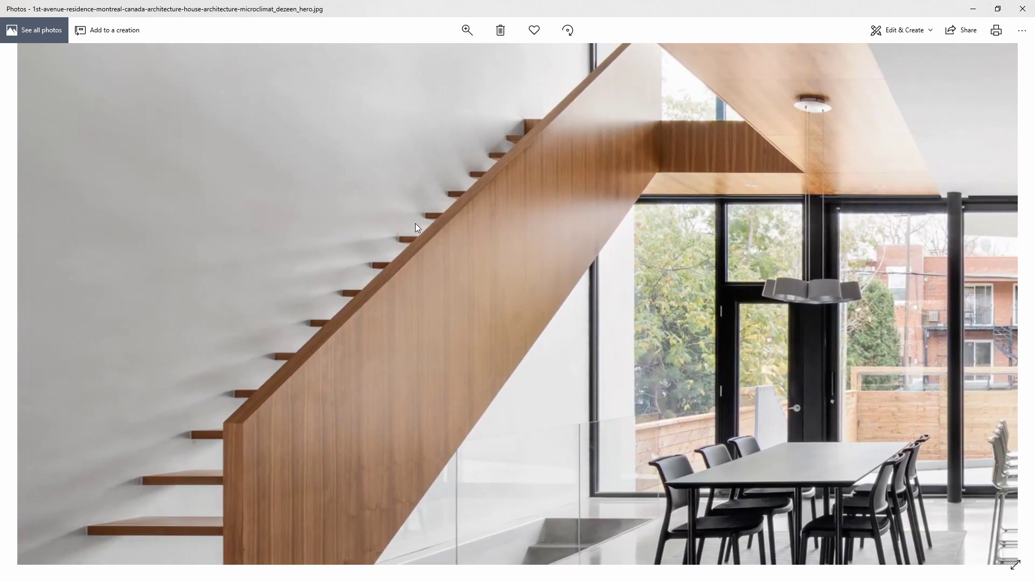
left_click_drag(298, 341, 422, 236)
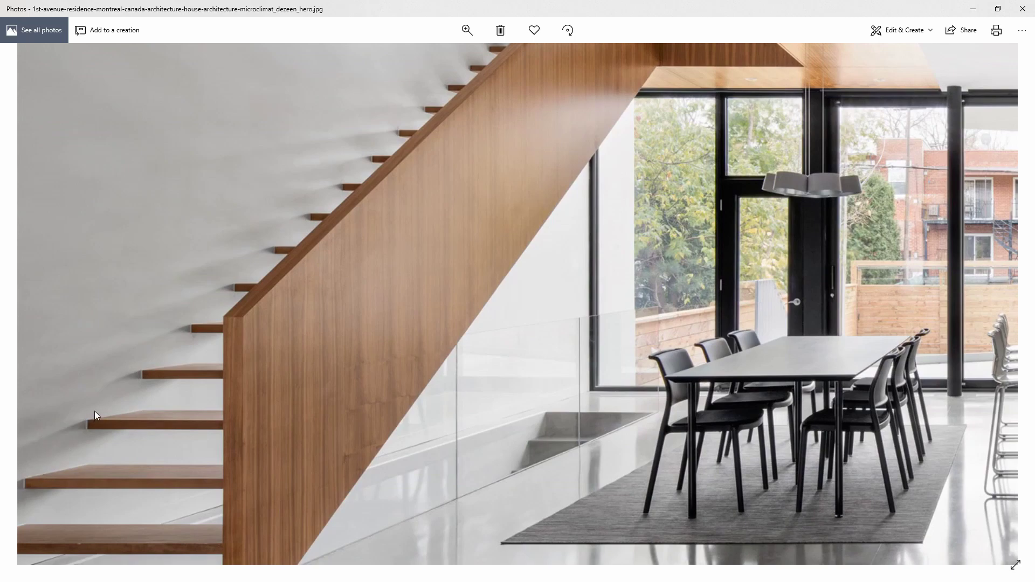
left_click_drag(258, 234, 231, 326)
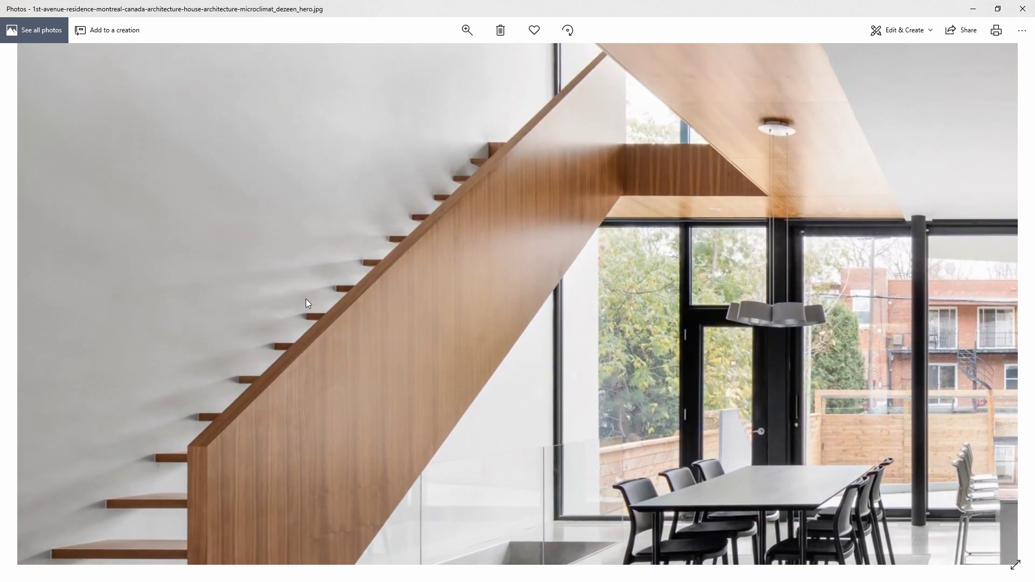
double_click(409, 250)
Examine the reference photo facing the staircase for shadows on the wood panels and wall corners, and return to the main kitchen photo
key("Left")
key("Left")
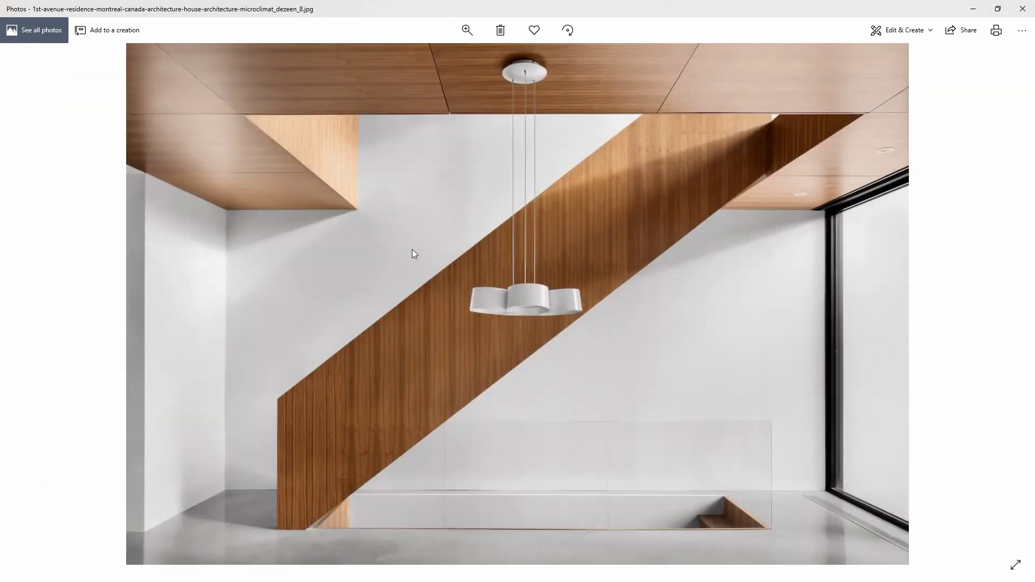
double_click(561, 252)
left_click_drag(645, 245, 493, 310)
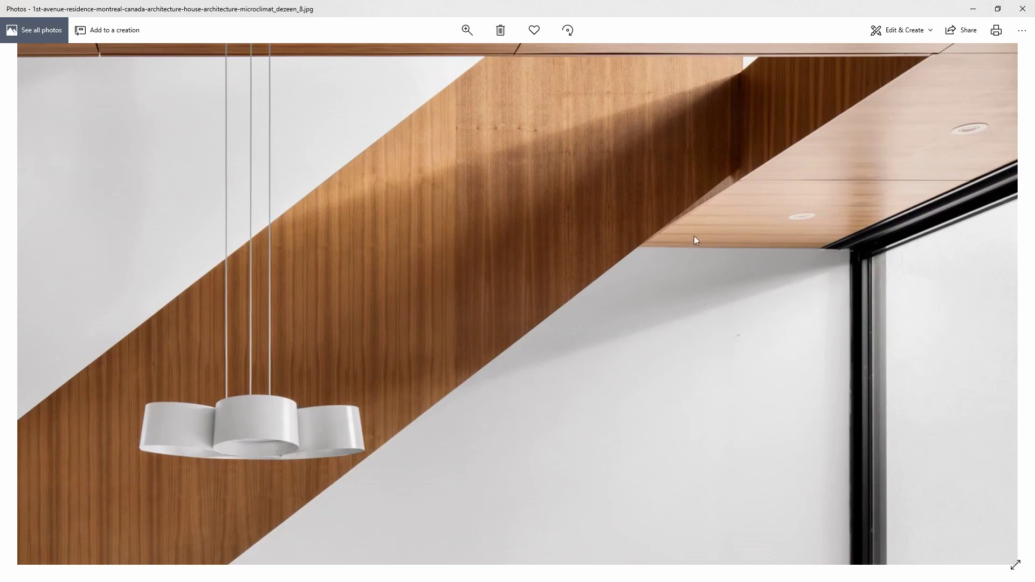
left_click_drag(548, 135, 573, 190)
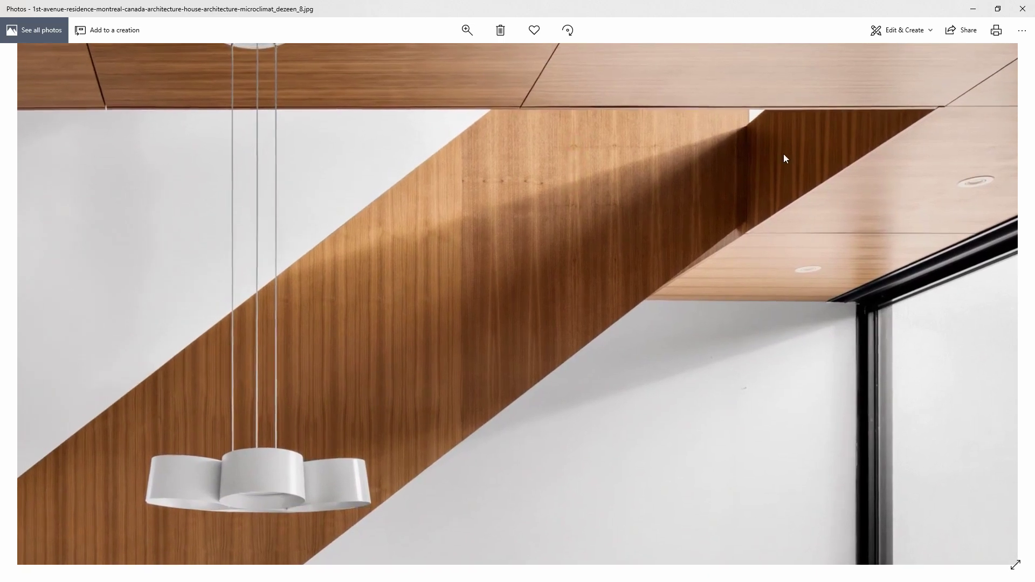
left_click_drag(467, 282, 526, 248)
double_click(526, 248)
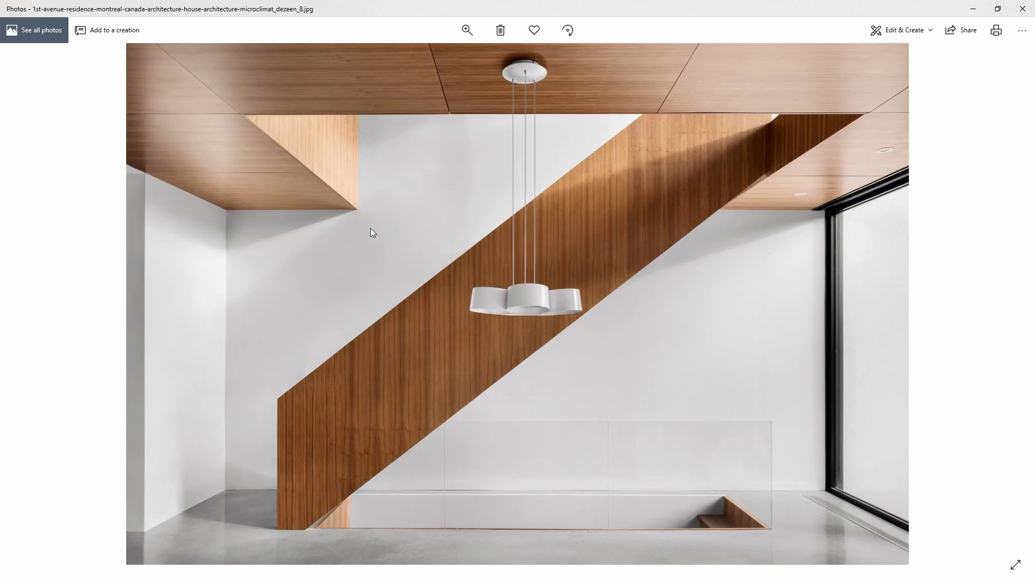
double_click(273, 227)
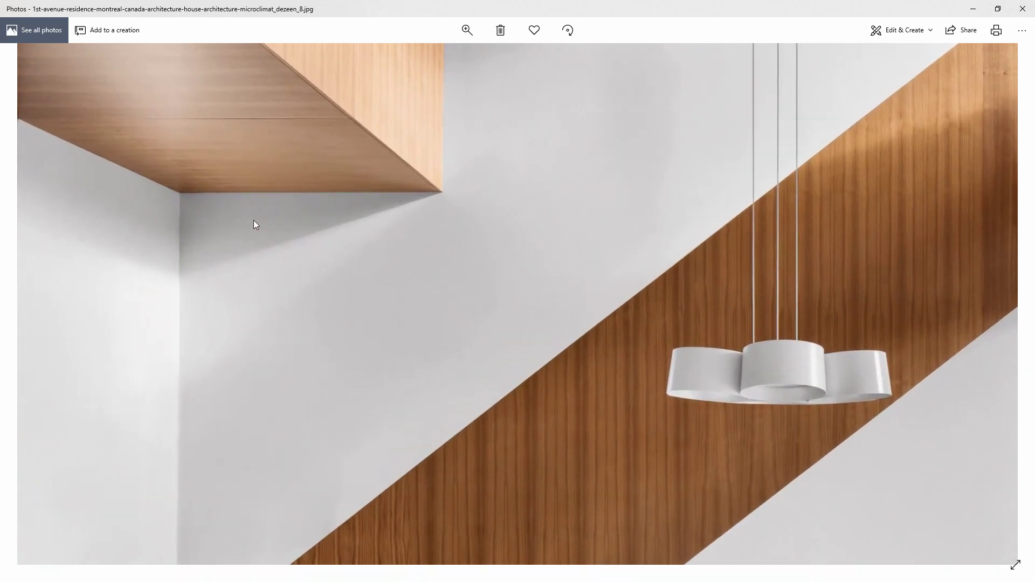
mouse_move(252, 219)
left_mouse_down()
mouse_move(344, 235)
mouse_move(357, 264)
left_mouse_up()
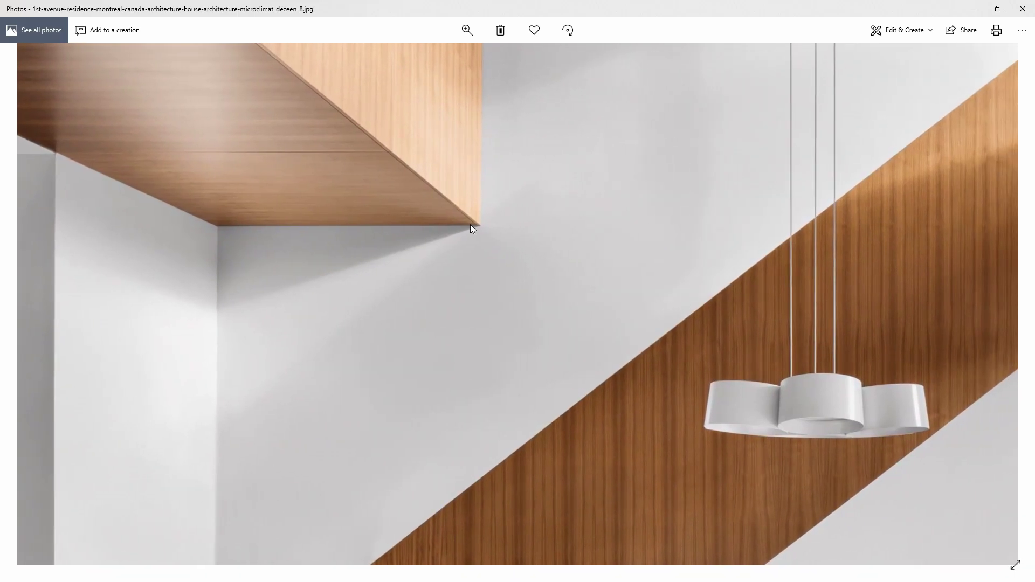
scroll(319, 237, "down", 3)
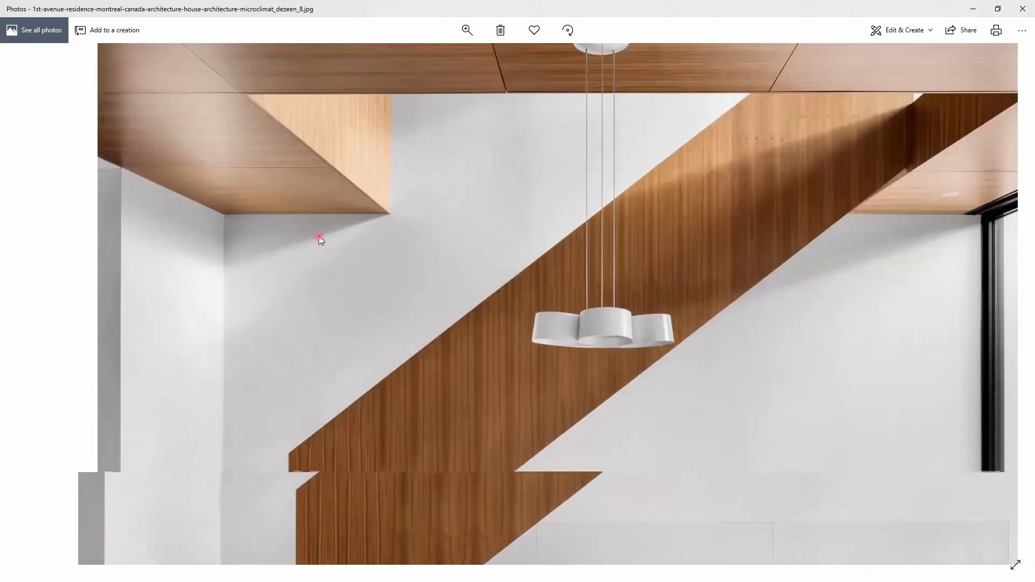
key("Right")
key("Right")
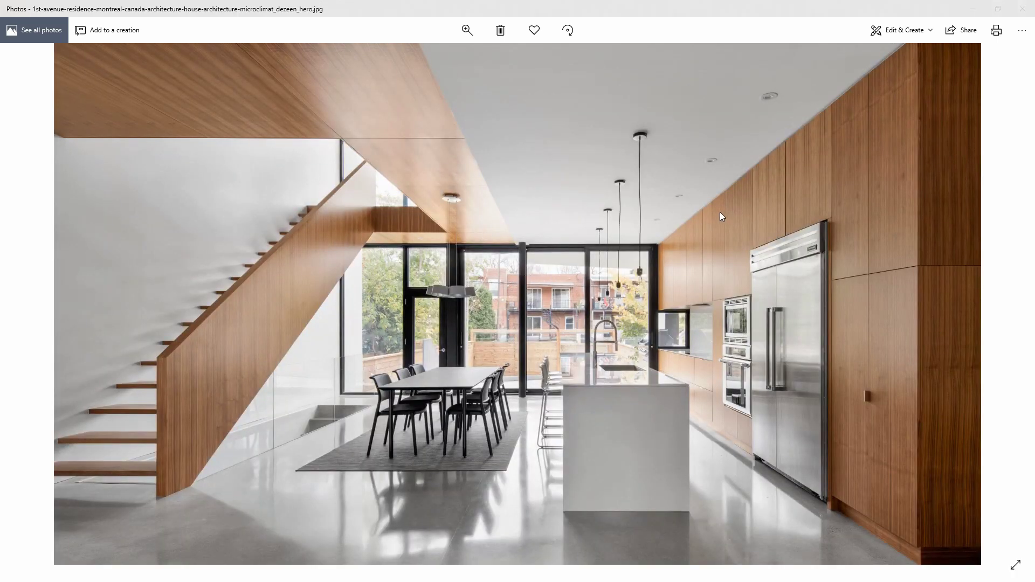
Switch back to Blender, show the World properties and set the node editor's shader type to World
key("alt+Tab")
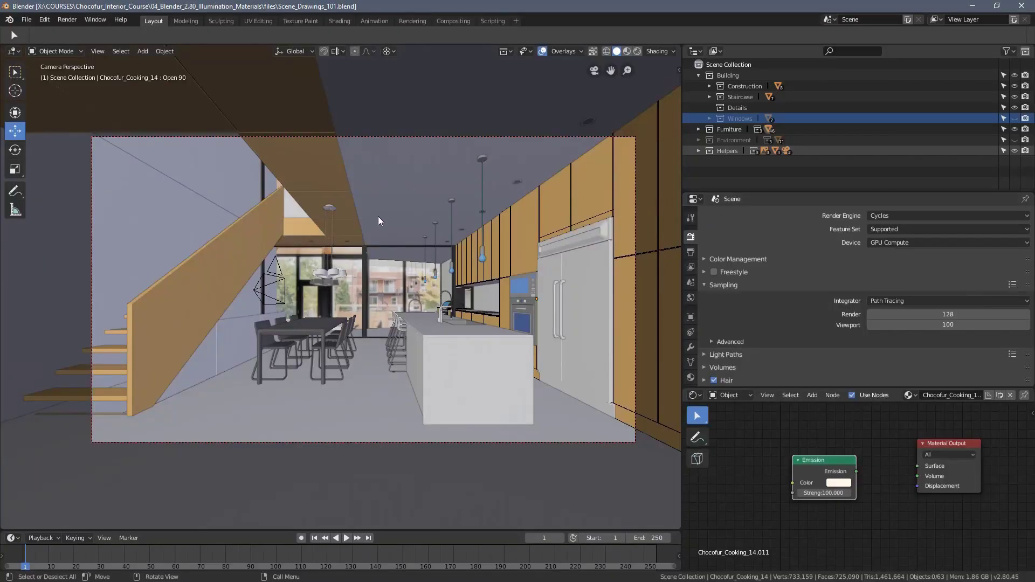
middle_click_drag(378, 217, 379, 224, "shift")
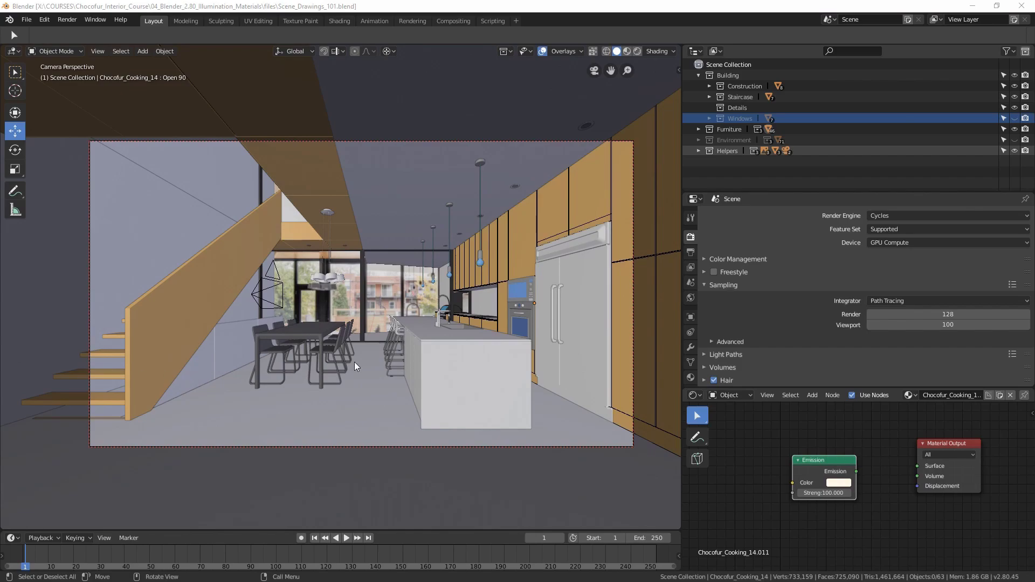
left_click(689, 298)
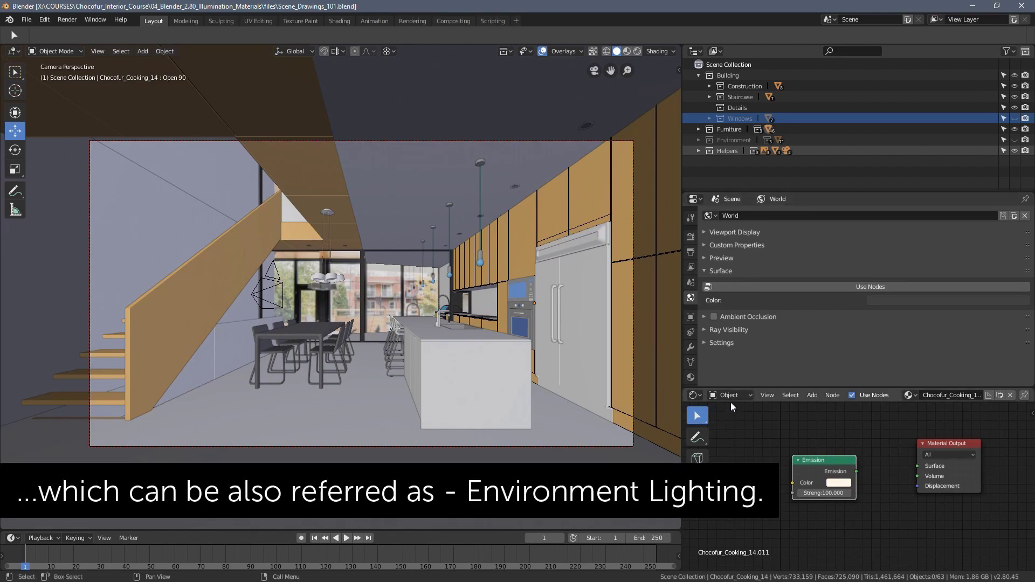
left_click(695, 396)
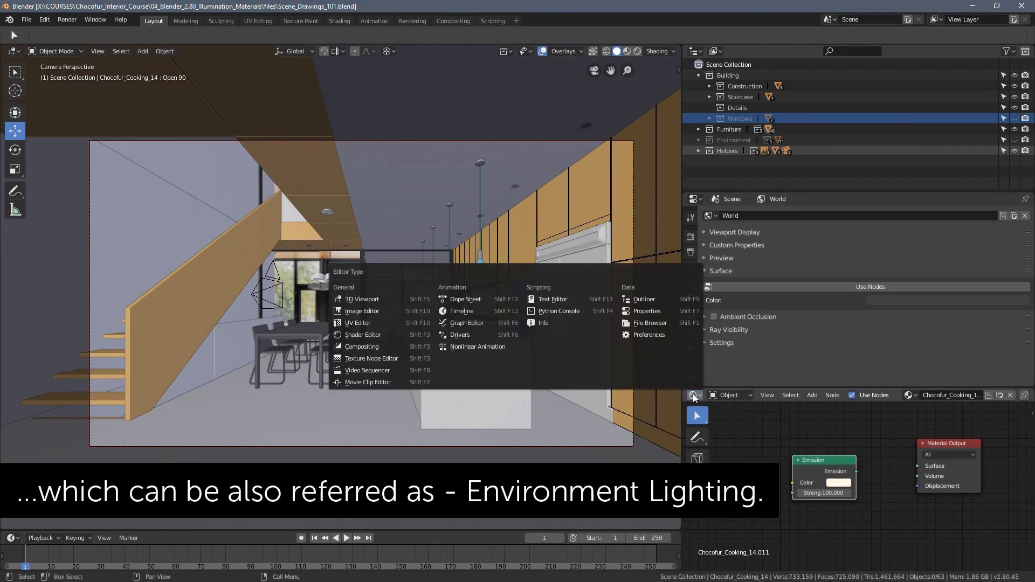
left_click(730, 396)
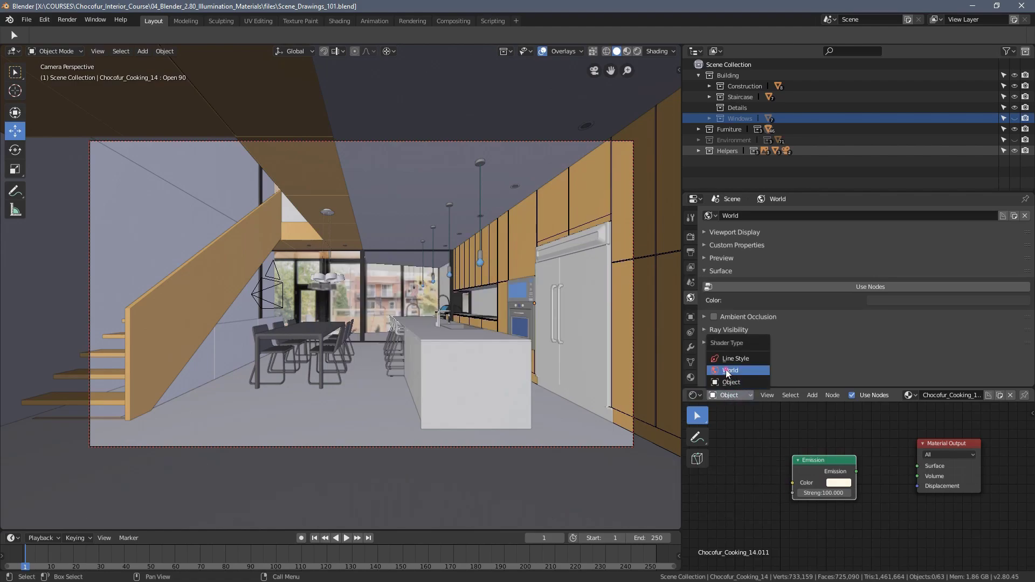
left_click(726, 371)
scroll(866, 455, "down", 6)
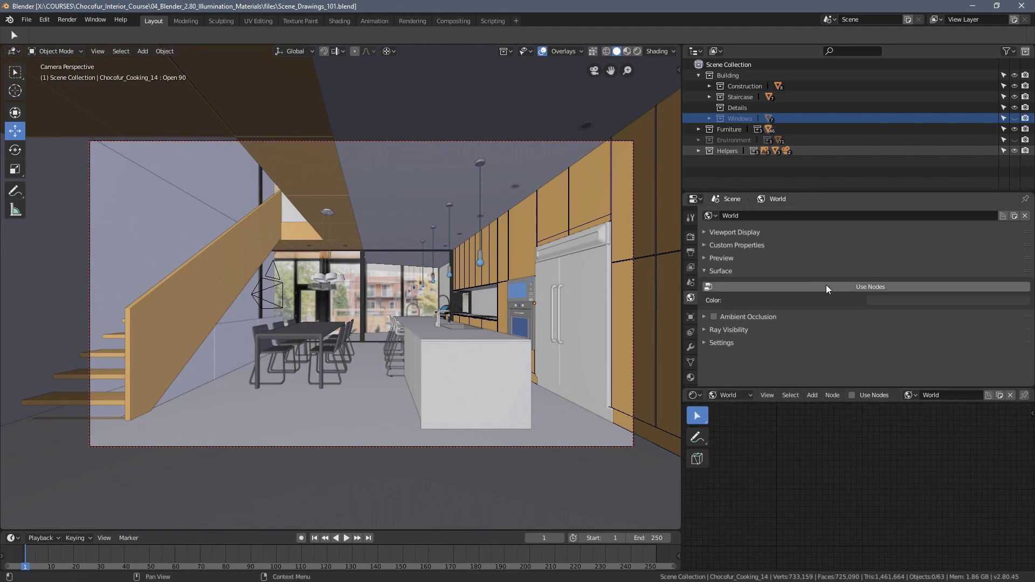
Enable nodes for the World surface and bring its Background and World Output nodes into view
left_click(872, 286)
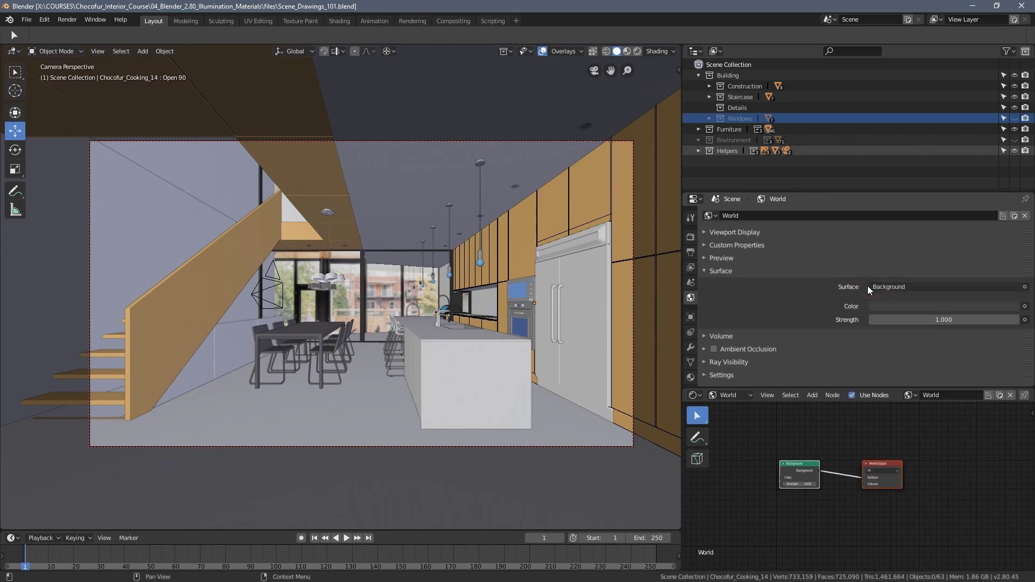
scroll(850, 464, "up", 5)
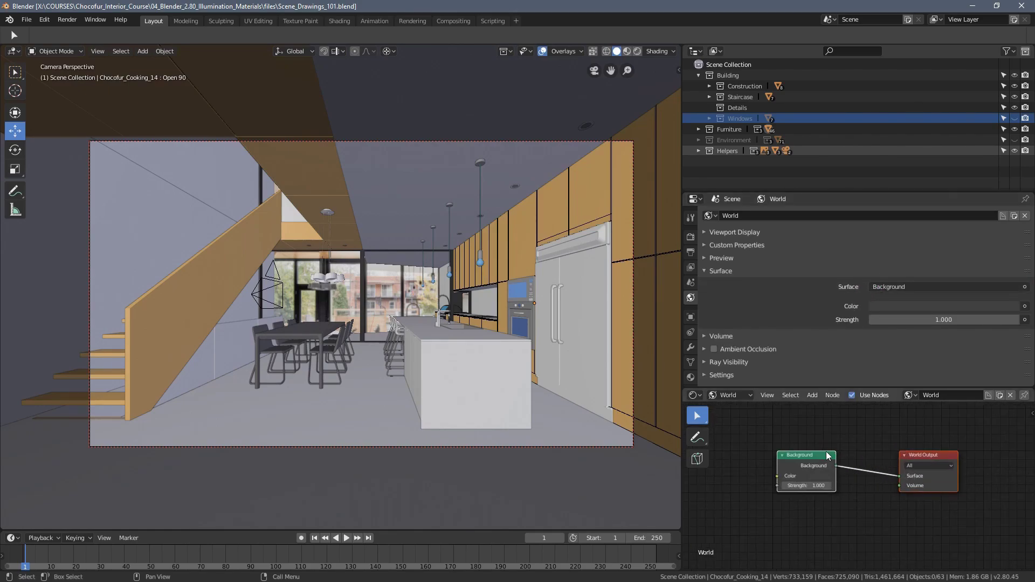
scroll(851, 464, "down", 2)
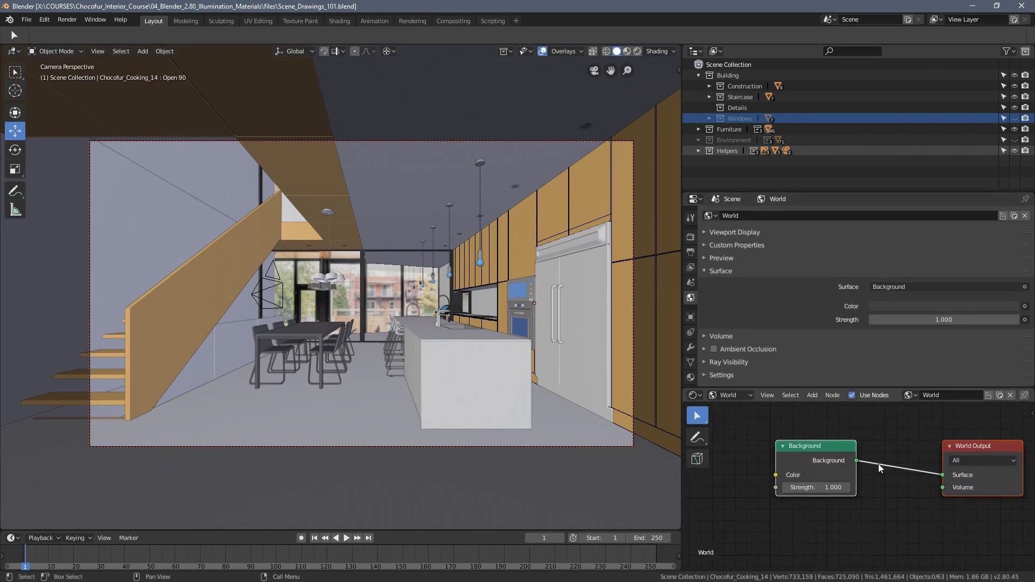
scroll(856, 476, "up", 6)
scroll(857, 478, "down", 5)
left_click(882, 306)
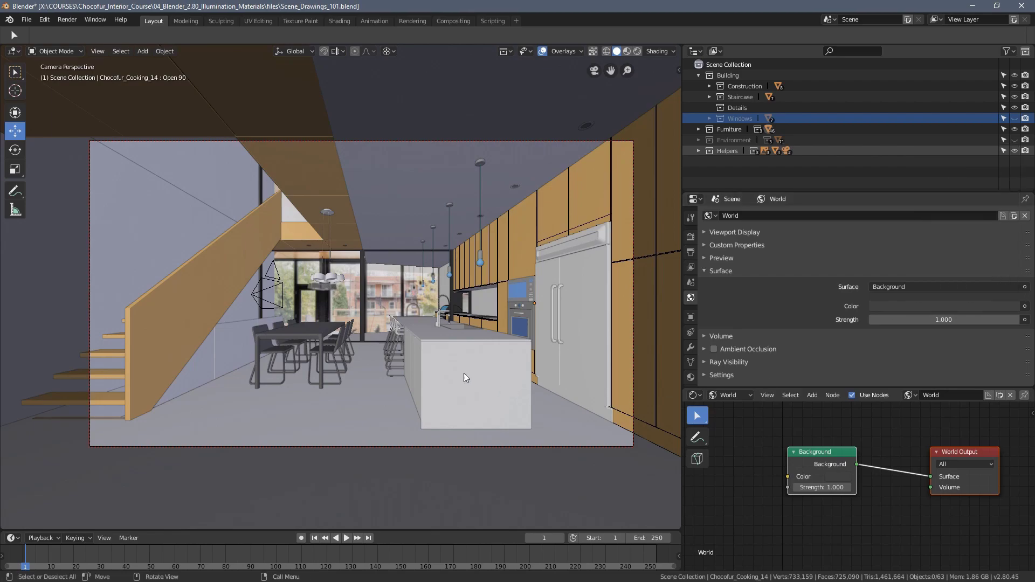
Switch the camera viewport to Rendered shading to preview the scene under the world lighting
key("z")
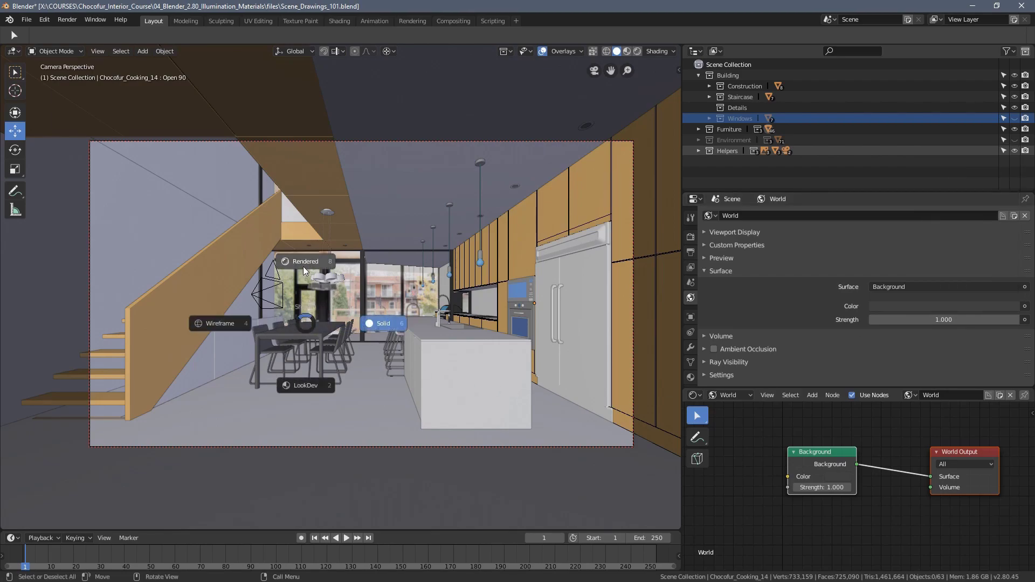
left_click(303, 267)
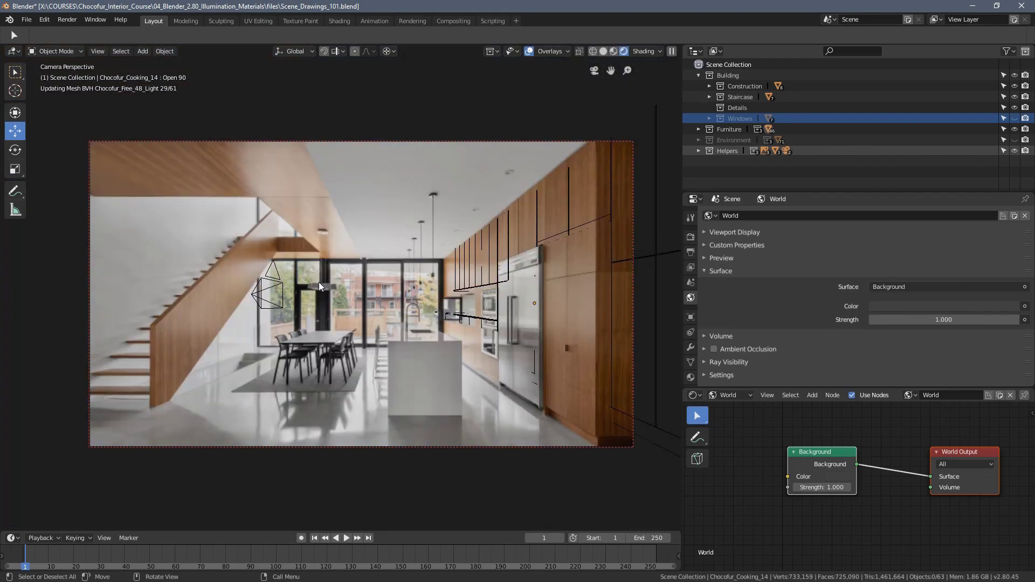
scroll(319, 282, "down", 1)
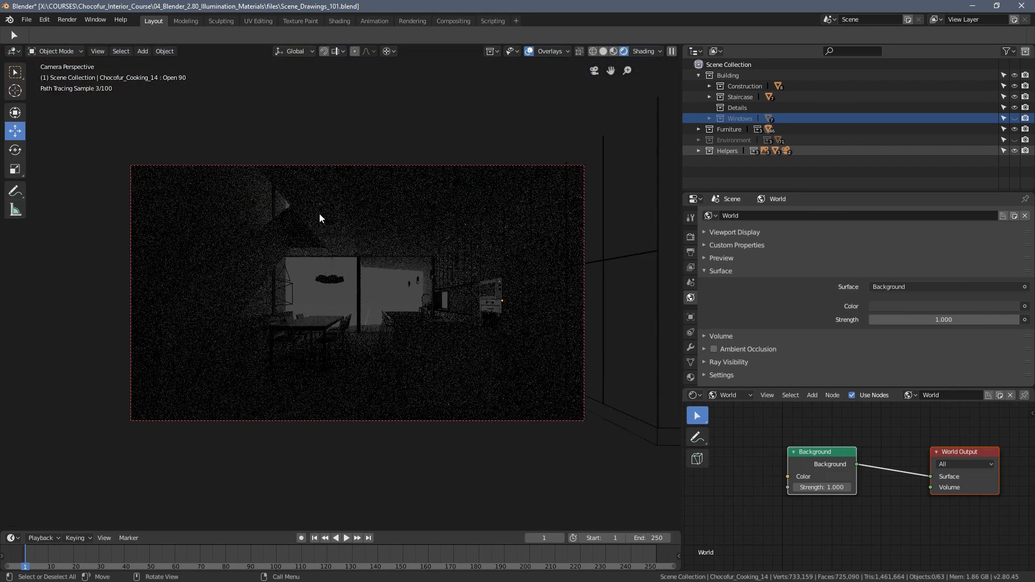
Set the world Background color to pure white with a value of 1.000
left_click(905, 304)
left_click(1011, 155)
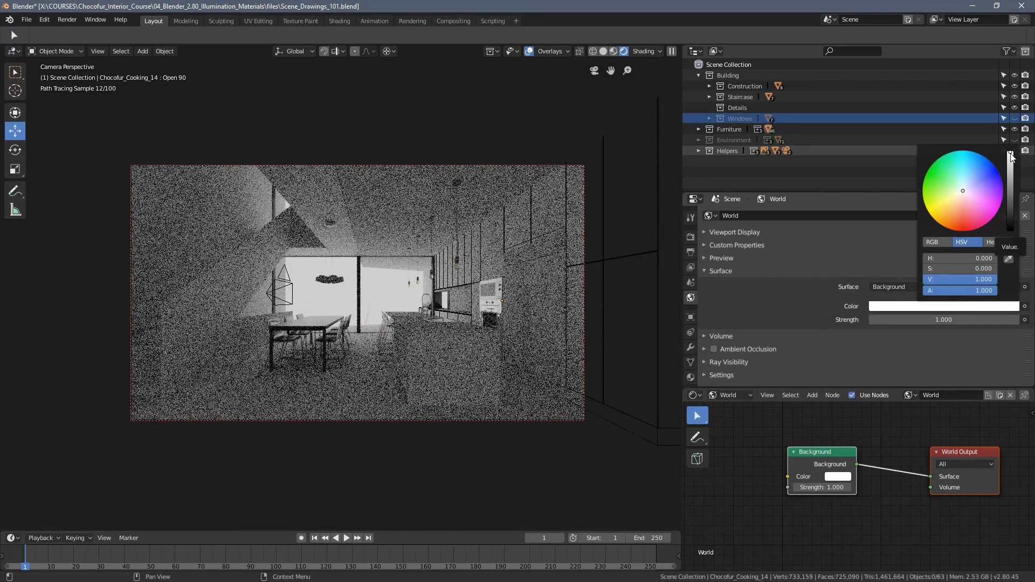
scroll(494, 315, "up", 1)
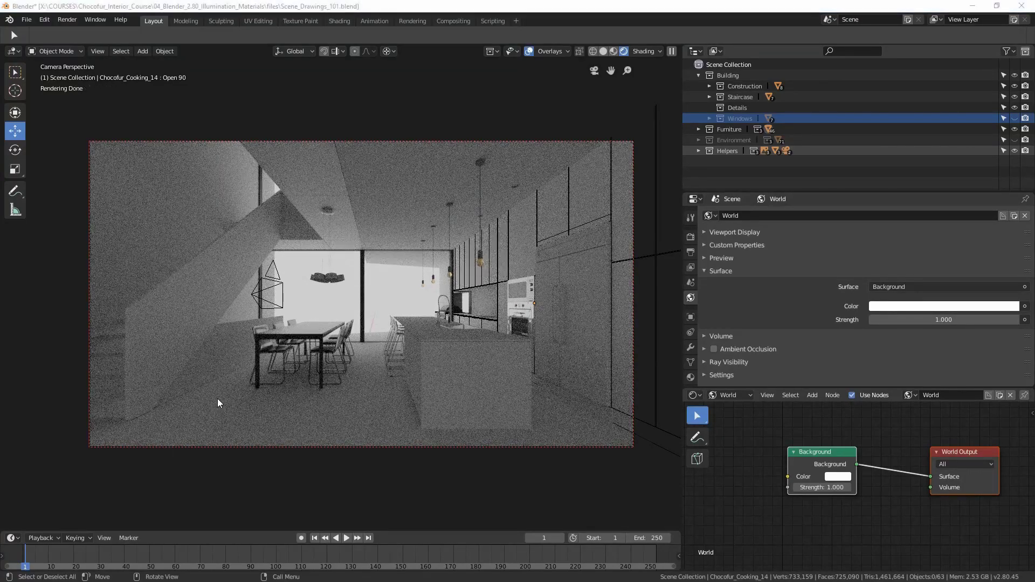
Delete the large staircase railing panel and the adjoining panel at the top of the stairs
left_click(203, 286)
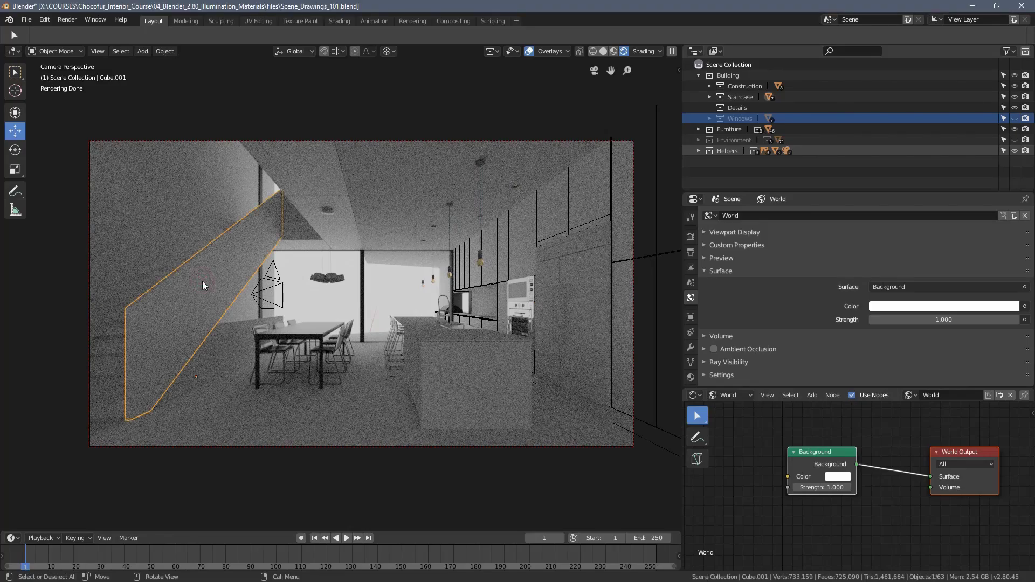
key("Delete")
left_click(285, 216)
key("Delete")
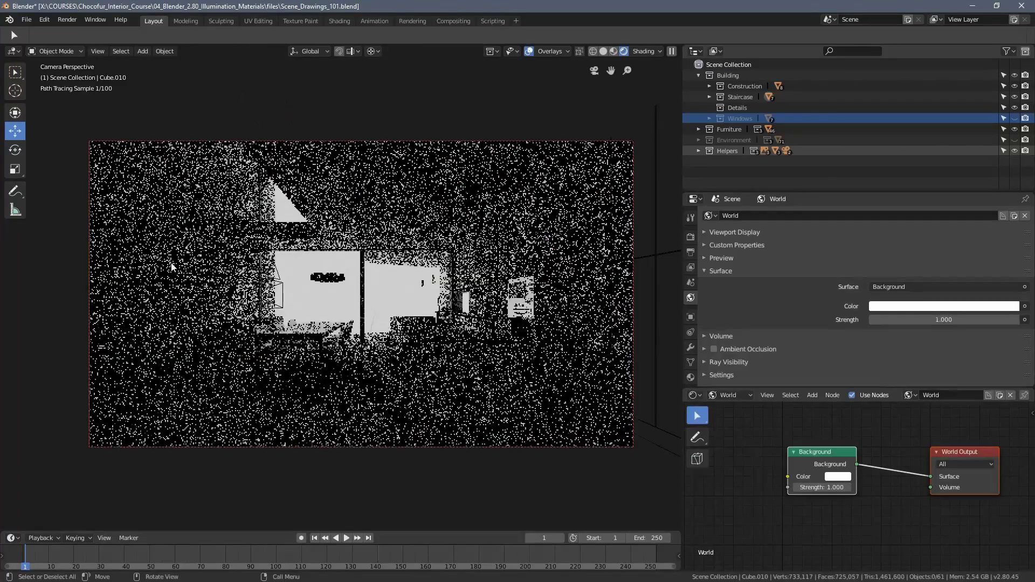
Restrict the viewport render to a rectangular region over the wall and upper stair steps
key("b")
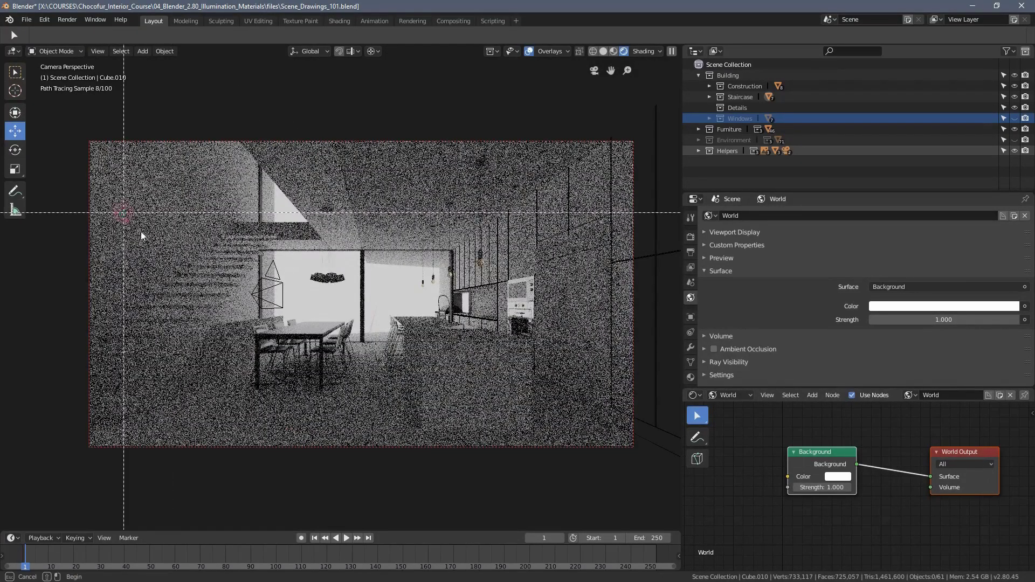
left_click_drag(123, 214, 237, 316)
scroll(176, 251, "up", 3)
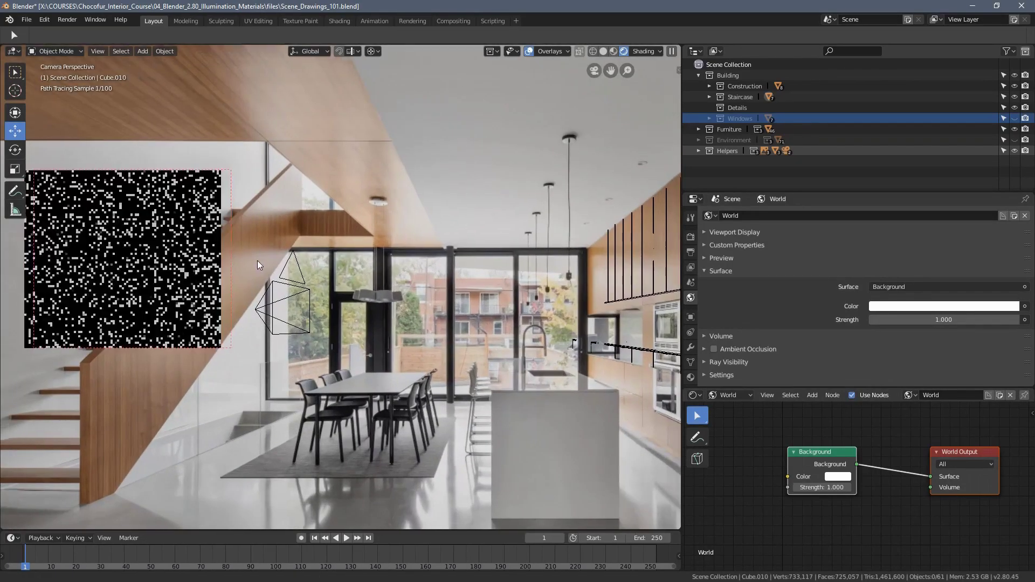
Set the strength of the world Background node to 5.000
scroll(192, 250, "up", 2)
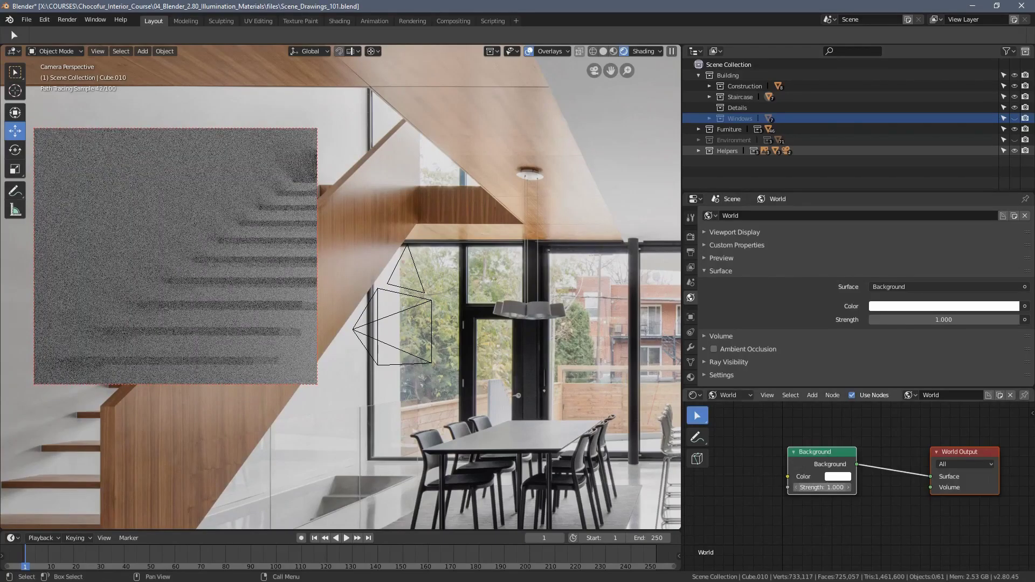
left_click(826, 487)
type("5")
key("Return")
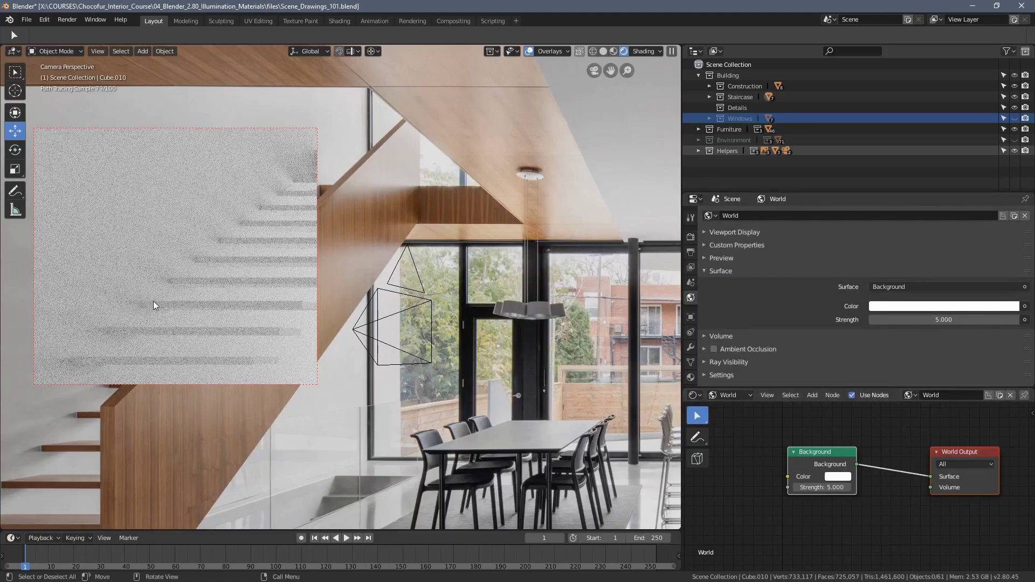
Change the viewport to Wireframe shading, switch to the reference photo in Photos and examine the shadows of the stair treads on the wall
key("z")
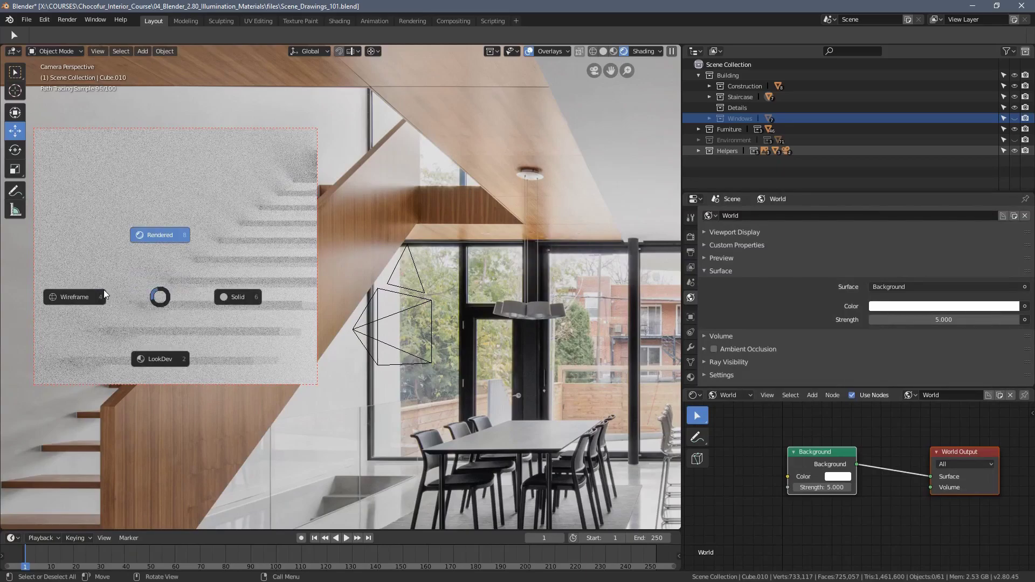
left_click(103, 289)
key("alt+Tab")
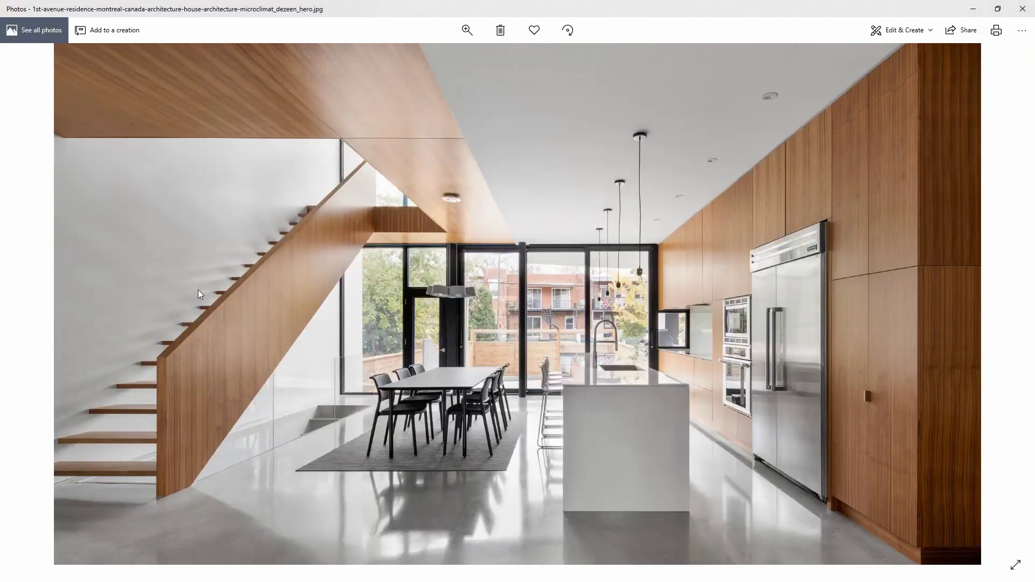
double_click(196, 288)
left_click_drag(176, 329, 378, 269)
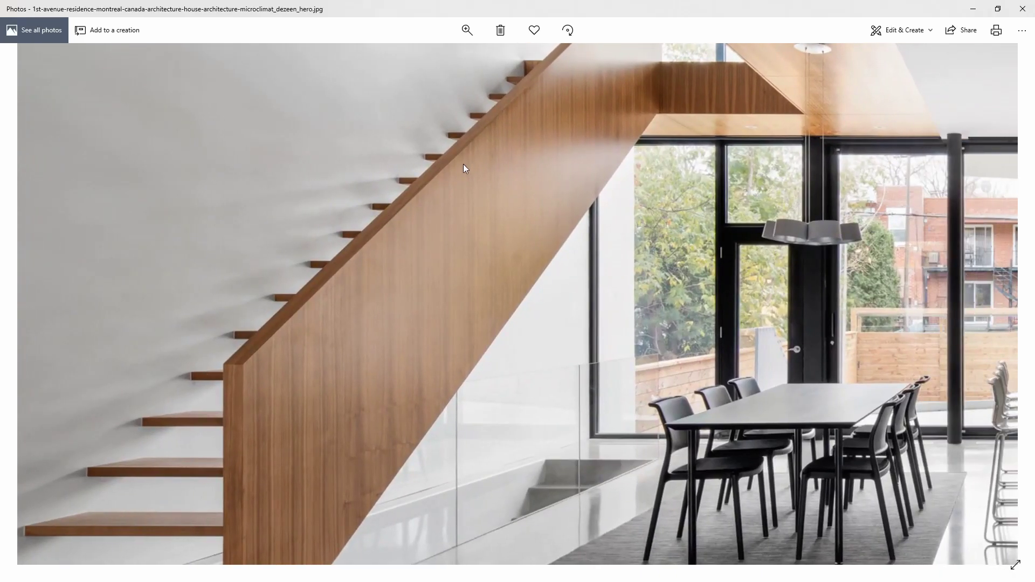
scroll(399, 326, "down", 5)
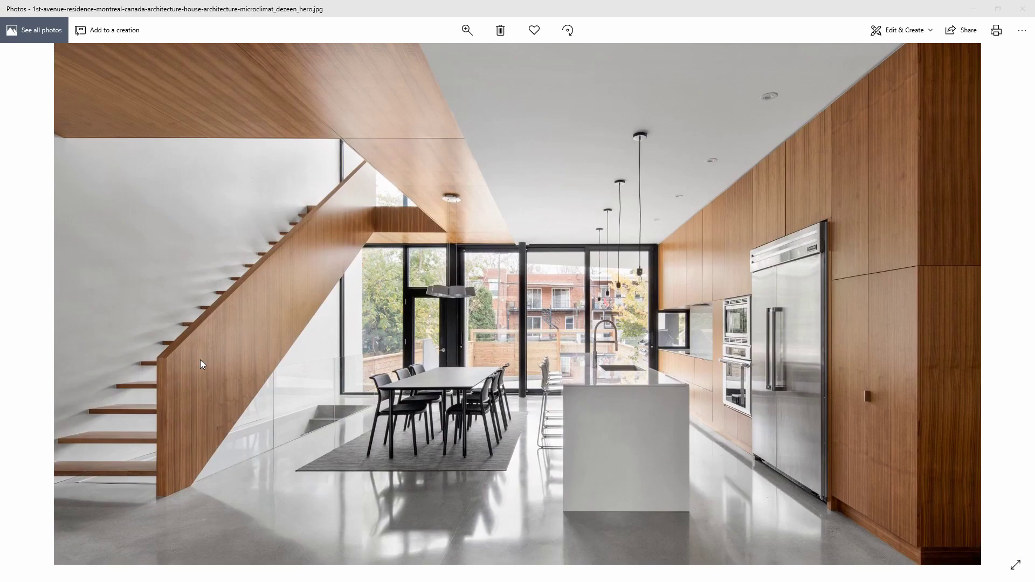
Return to Blender and set the camera viewport to Solid shading with the whole kitchen framed
key("alt+Tab")
scroll(252, 310, "down", 3)
key("z")
left_click(316, 312)
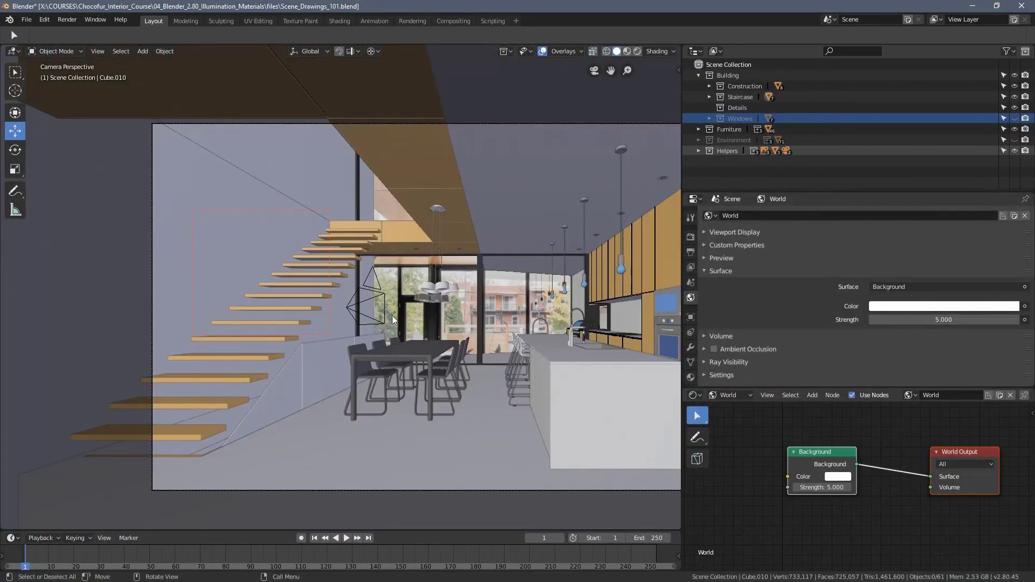
middle_click_drag(407, 300, 299, 303, "shift")
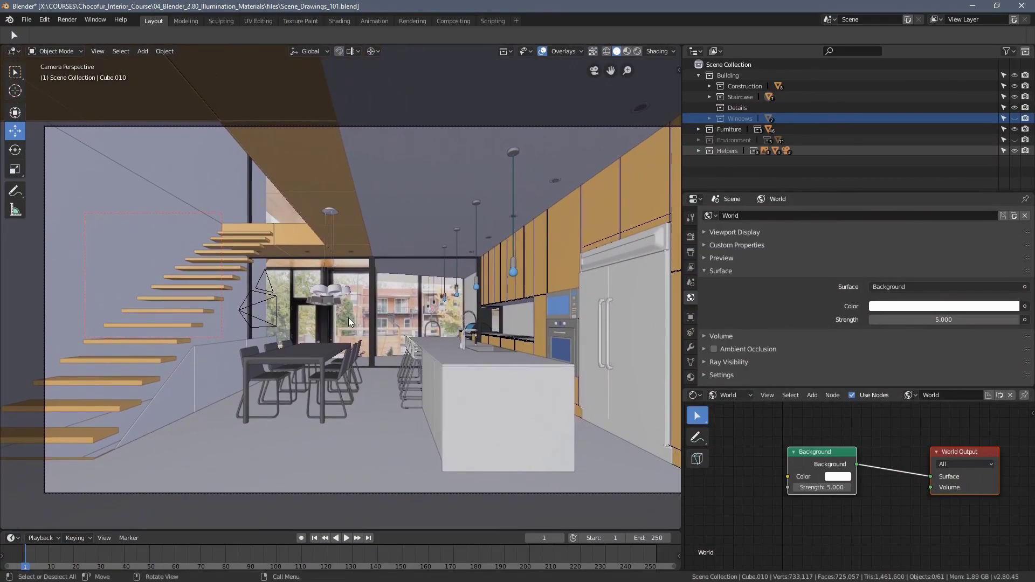
scroll(832, 472, "down", 3)
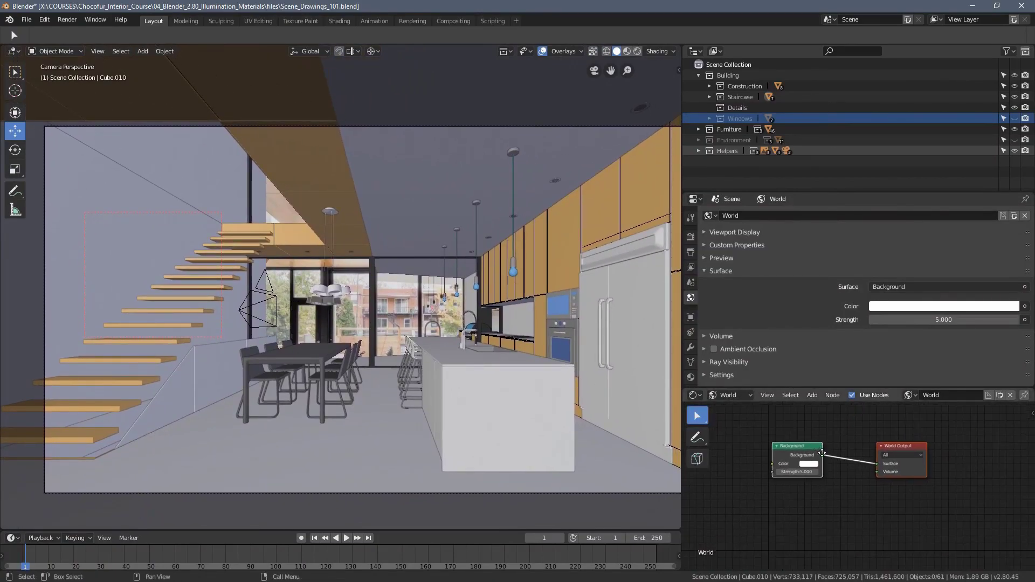
middle_click_drag(832, 473, 864, 476)
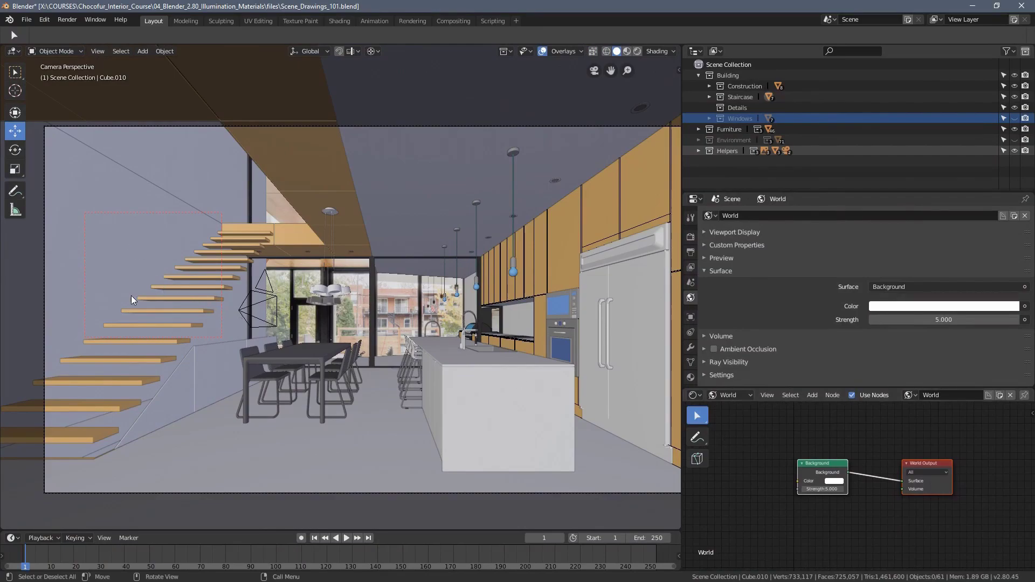
left_click_drag(821, 463, 827, 461)
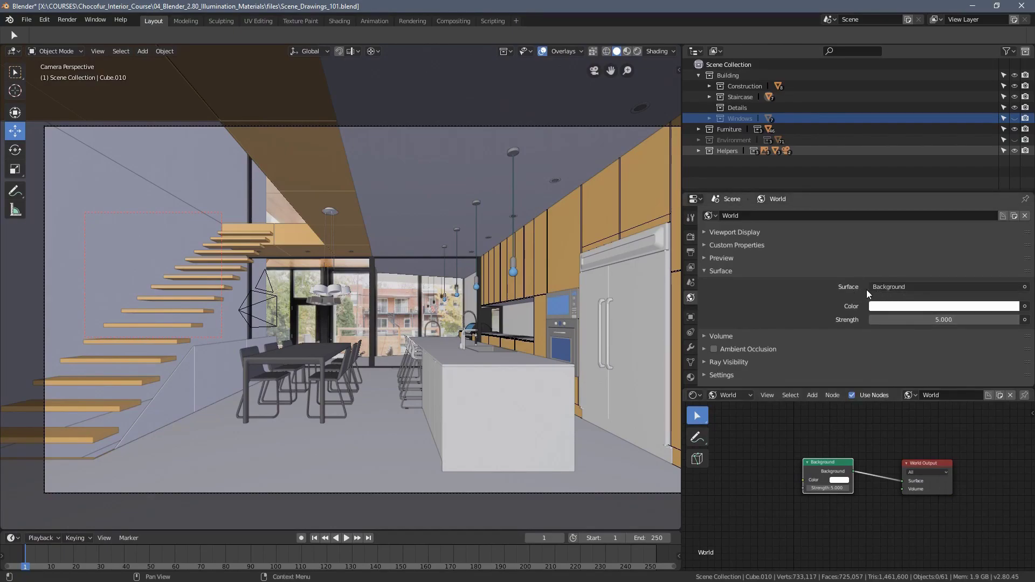
left_click_drag(819, 459, 842, 440)
scroll(844, 478, "up", 5)
middle_click_drag(760, 458, 805, 462)
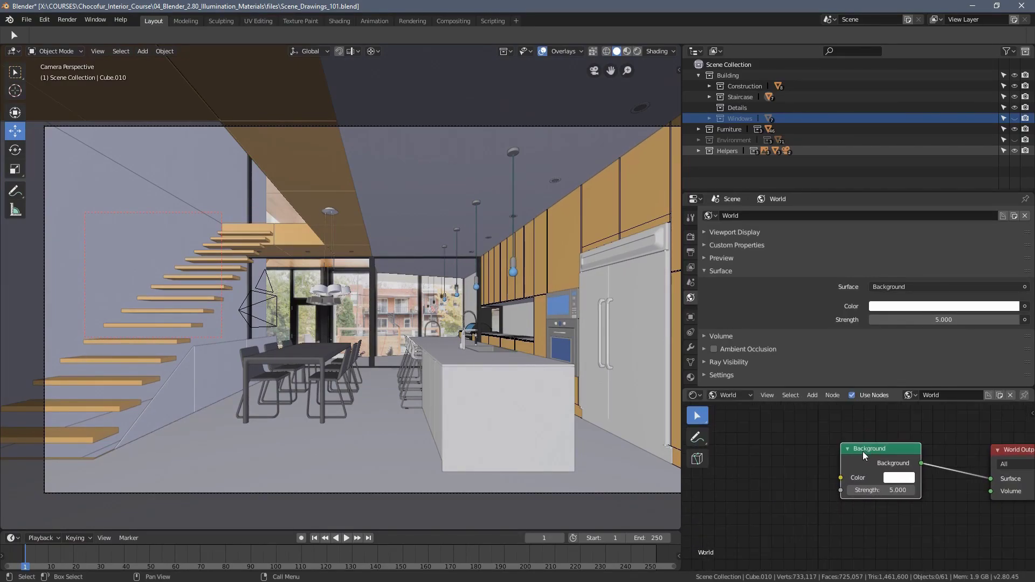
scroll(841, 454, "down", 3)
scroll(811, 467, "down", 1)
Switch to the browser and look through the Chocofur HDRI setup tutorial, comparing the raw and adjusted HDR map renders
scroll(797, 464, "down", 2)
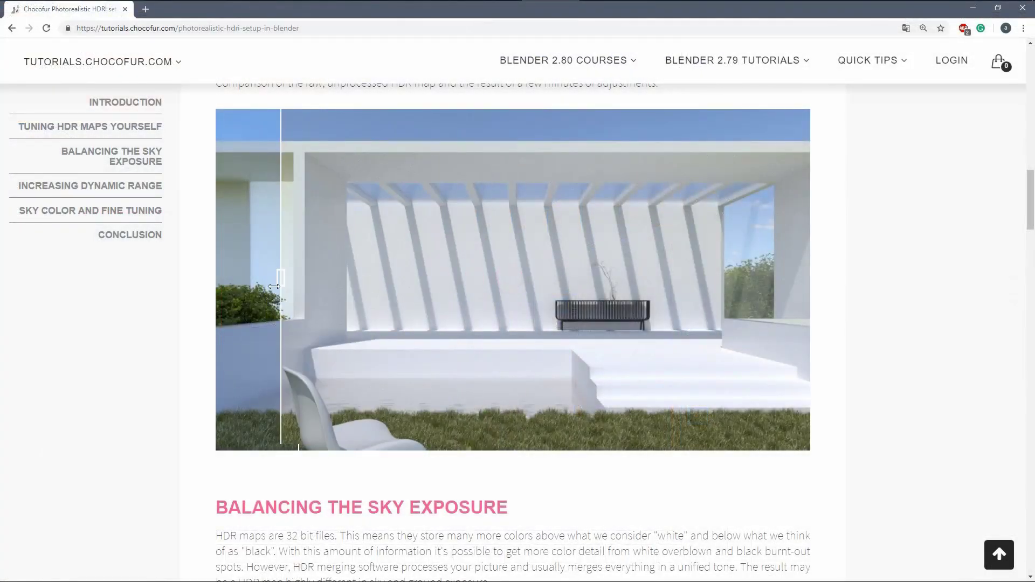
left_click_drag(739, 336, 516, 301)
scroll(516, 301, "down", 6)
scroll(516, 301, "down", 4)
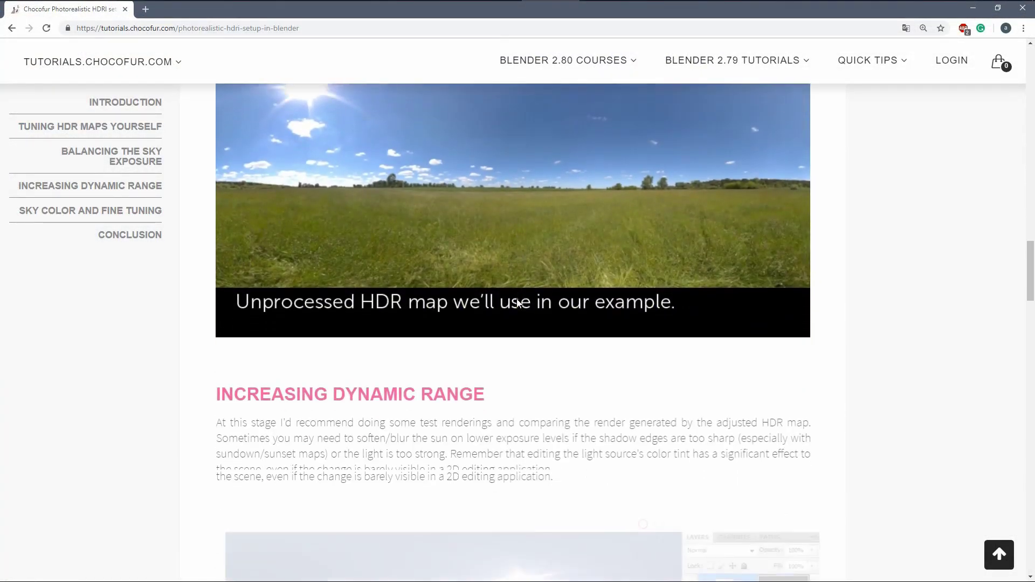
scroll(517, 302, "down", 15)
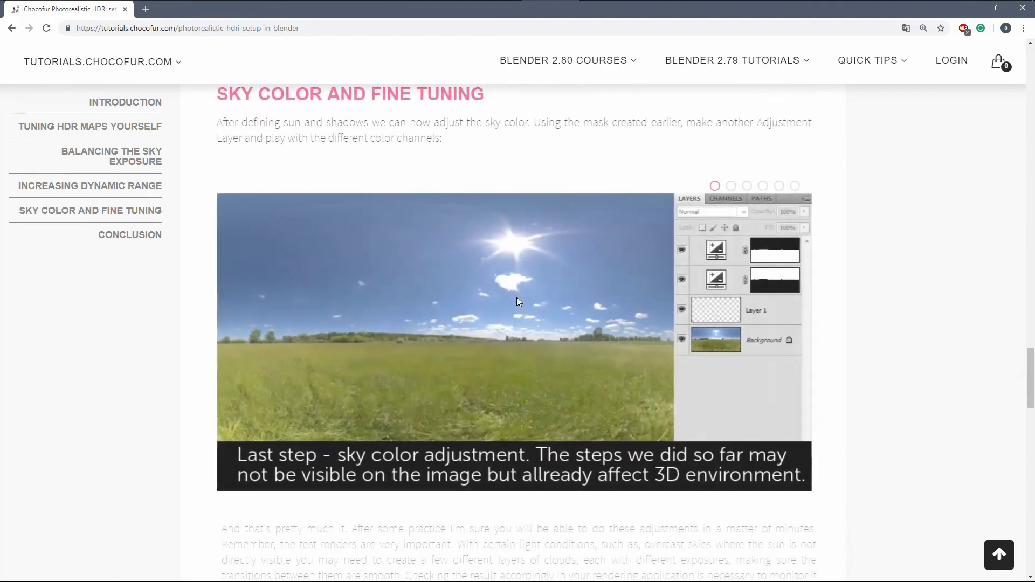
scroll(517, 301, "up", 3)
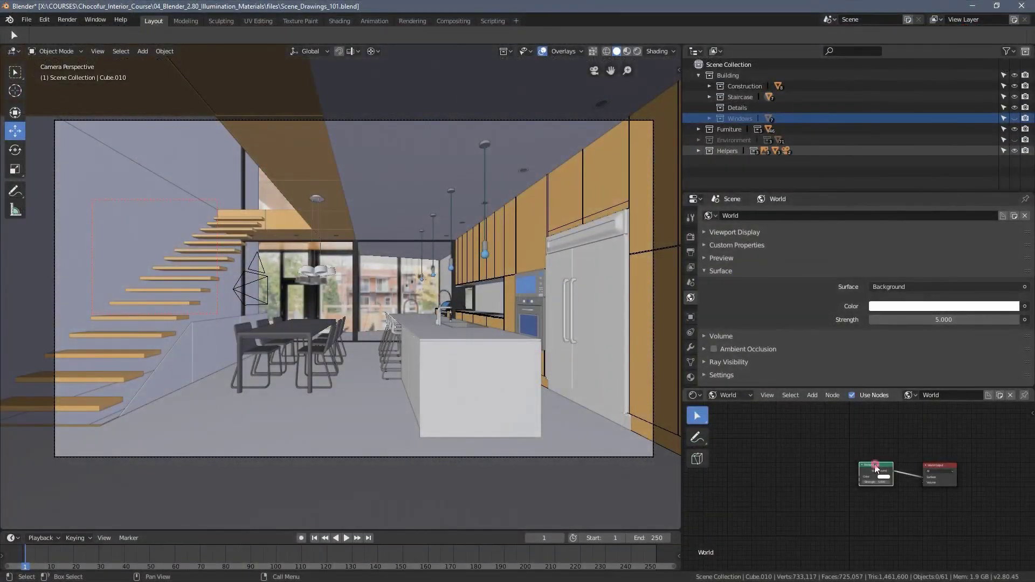
Examine the bright clouds and horizon in the Chocofur_HDR_05_Backdrop_LR.jpg panorama, compare it with the interior reference photo, and return to Blender
mouse_move(869, 468)
left_mouse_down()
mouse_move(847, 470)
mouse_move(877, 466)
left_mouse_up()
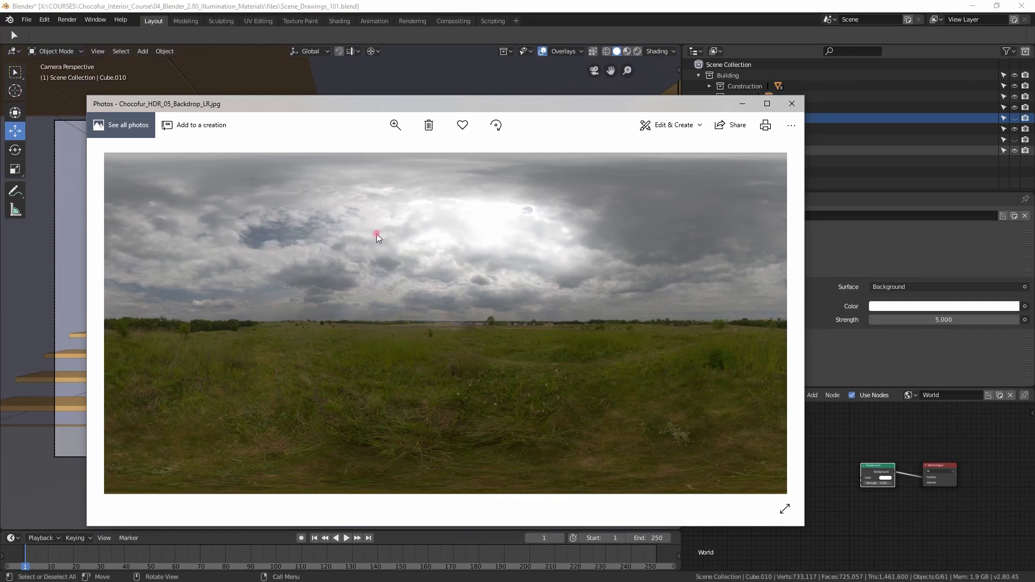
scroll(376, 237, "up", 5)
scroll(462, 247, "down", 5)
scroll(501, 217, "up", 2)
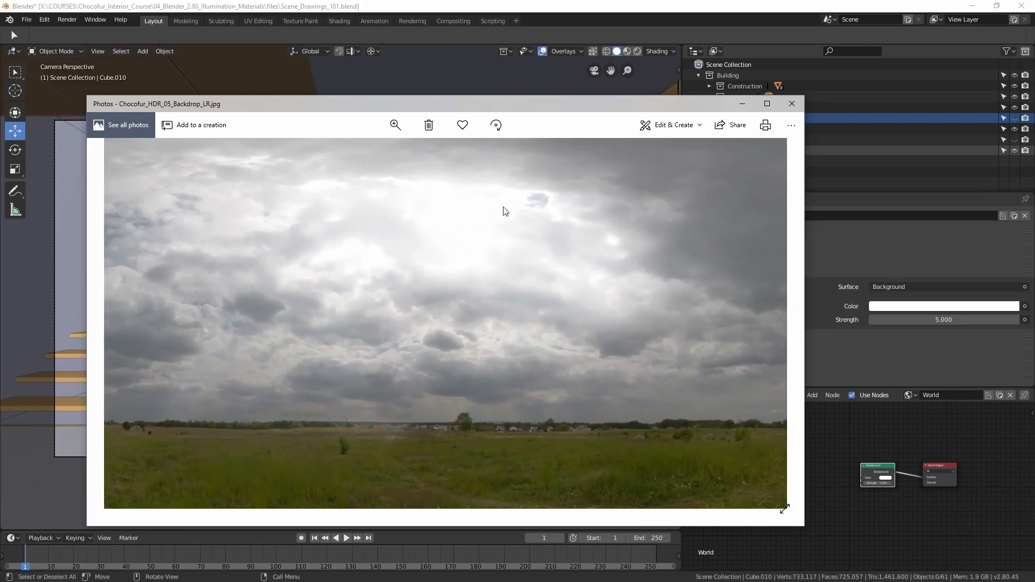
left_click_drag(578, 250, 466, 268)
scroll(517, 265, "down", 3)
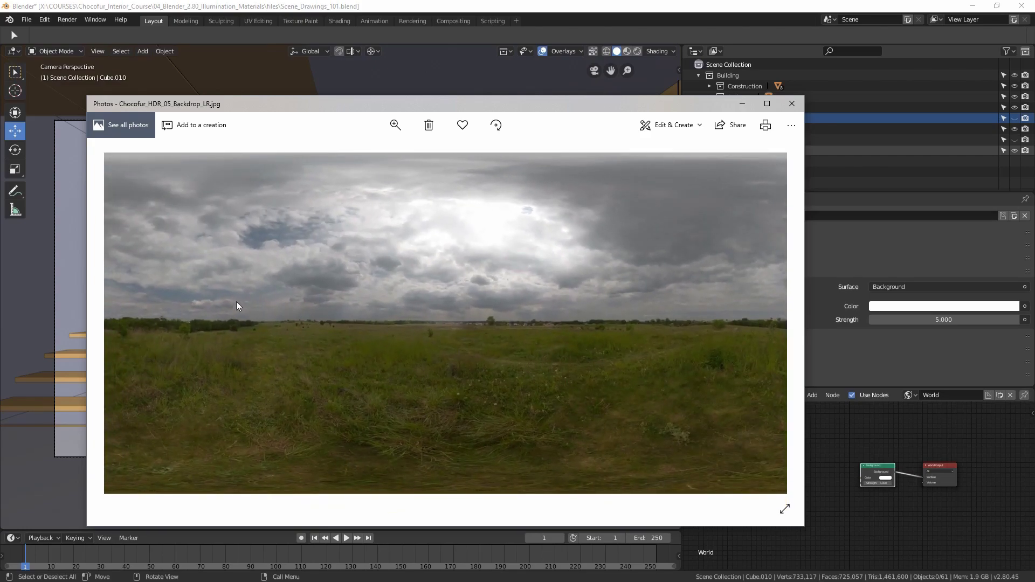
double_click(385, 334)
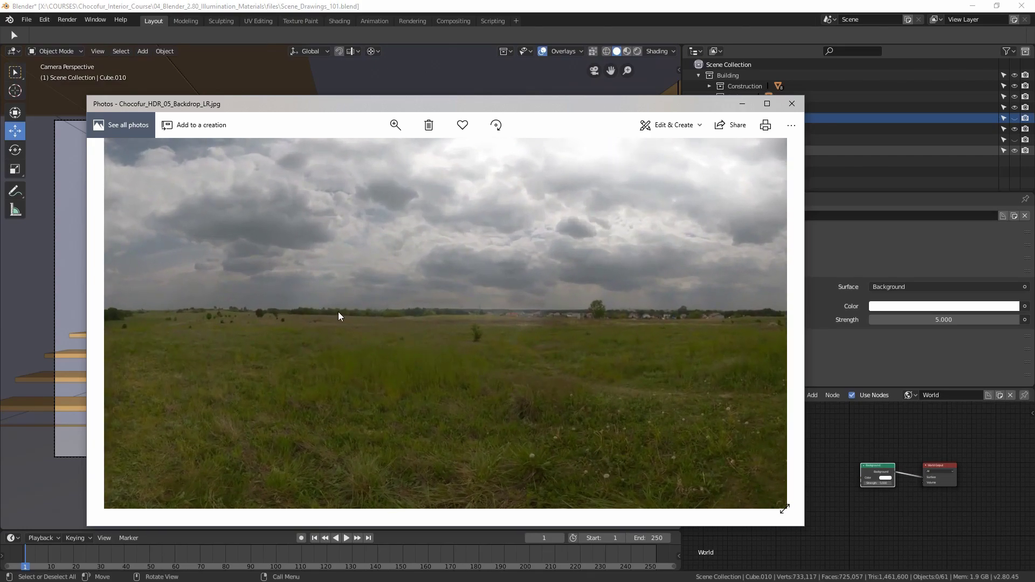
left_click_drag(286, 340, 487, 298)
scroll(552, 272, "down", 3)
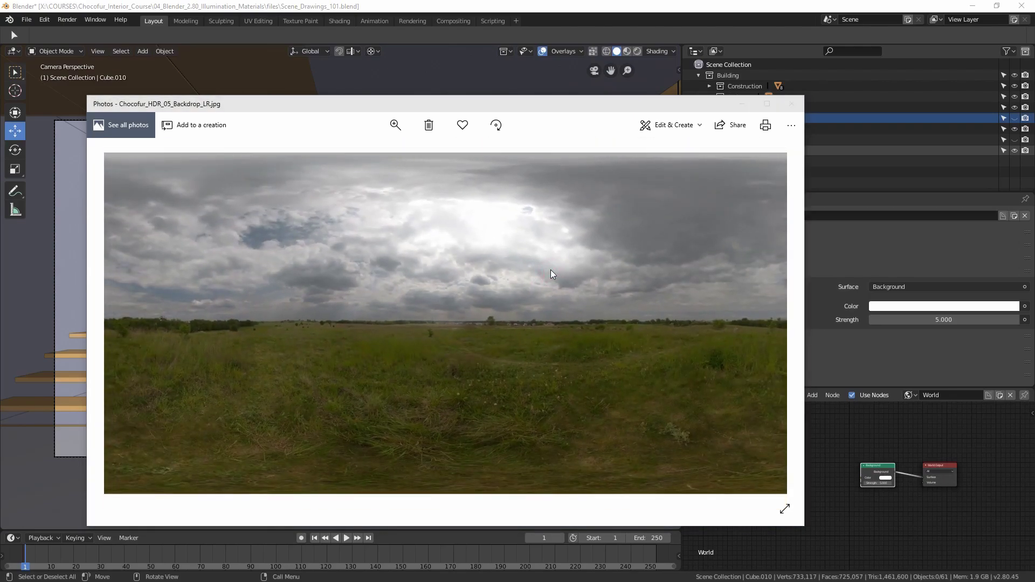
key("alt+Tab")
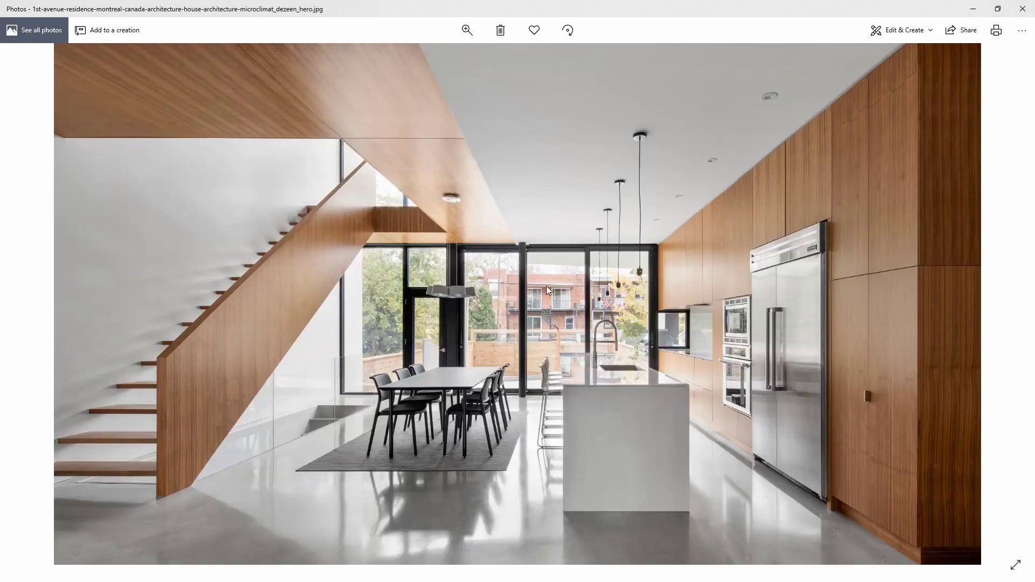
key("alt+Tab")
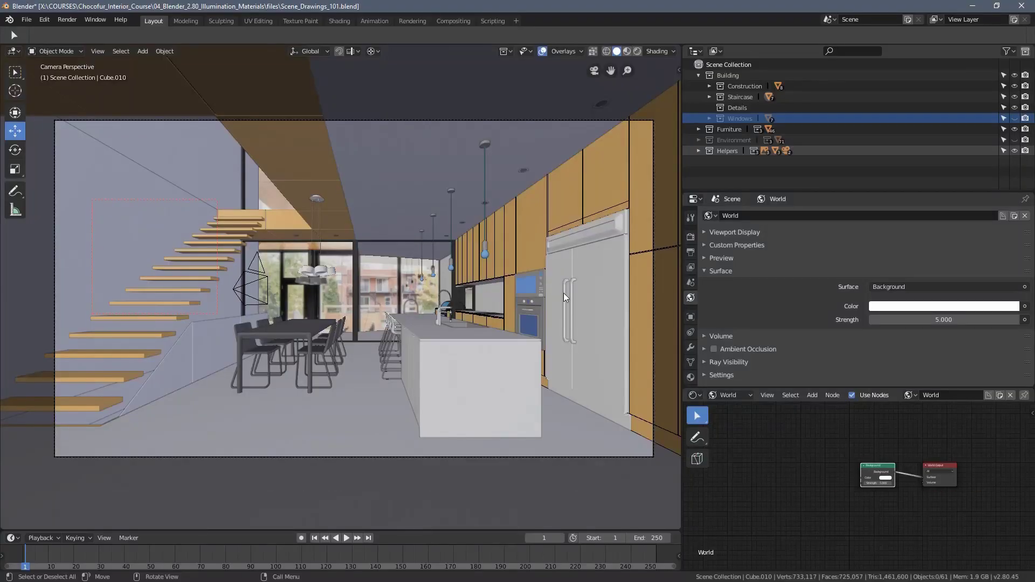
Add an Environment Texture node to the world node tree and connect its Color output to the Background node's Color input
scroll(860, 469, "up", 2)
scroll(861, 465, "up", 1)
left_click_drag(892, 447, 869, 452)
scroll(868, 452, "up", 3)
middle_click_drag(849, 440, 812, 472)
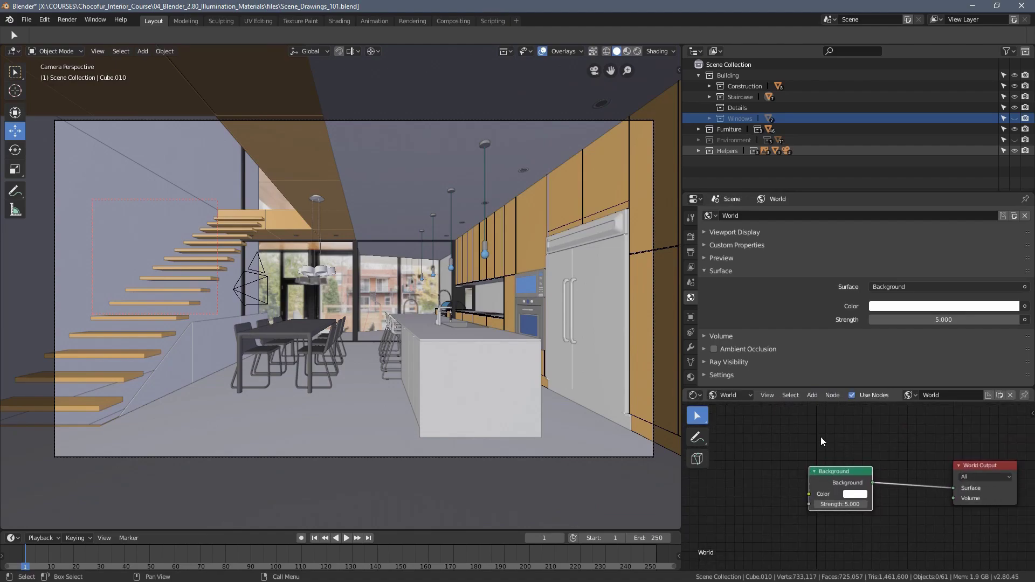
scroll(807, 433, "down", 1)
middle_click_drag(807, 435, 886, 430)
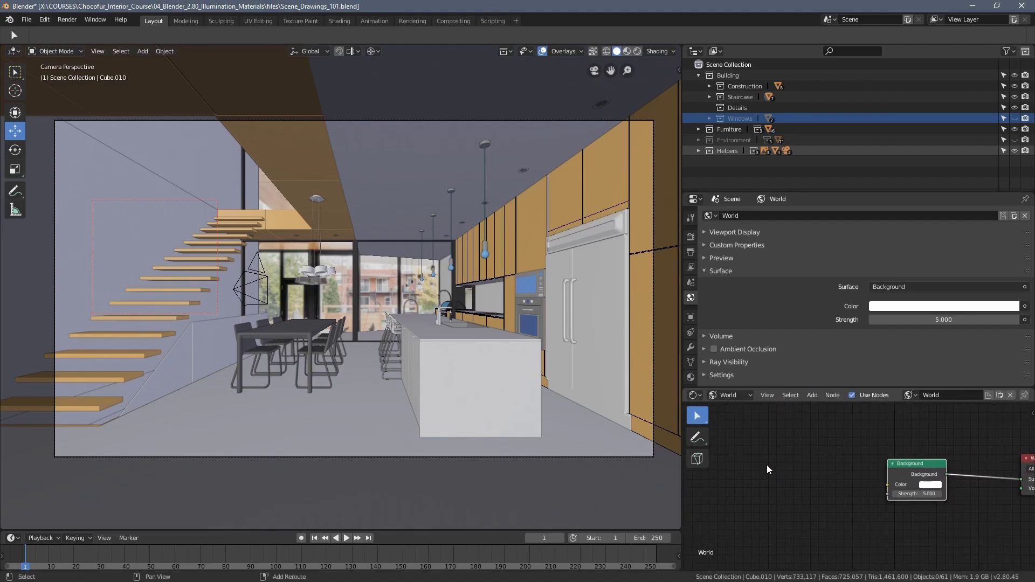
key("shift+a")
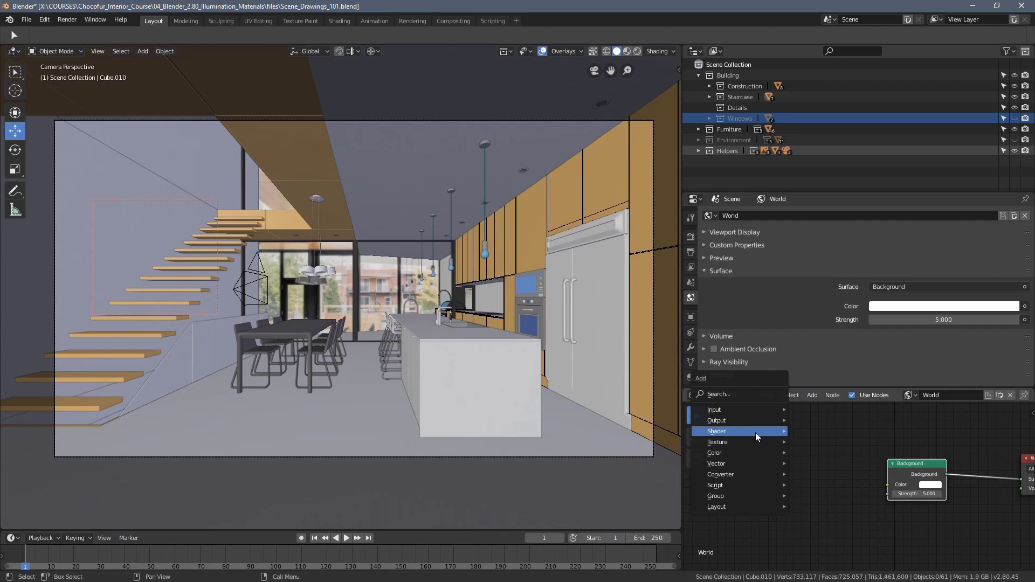
mouse_move(751, 440)
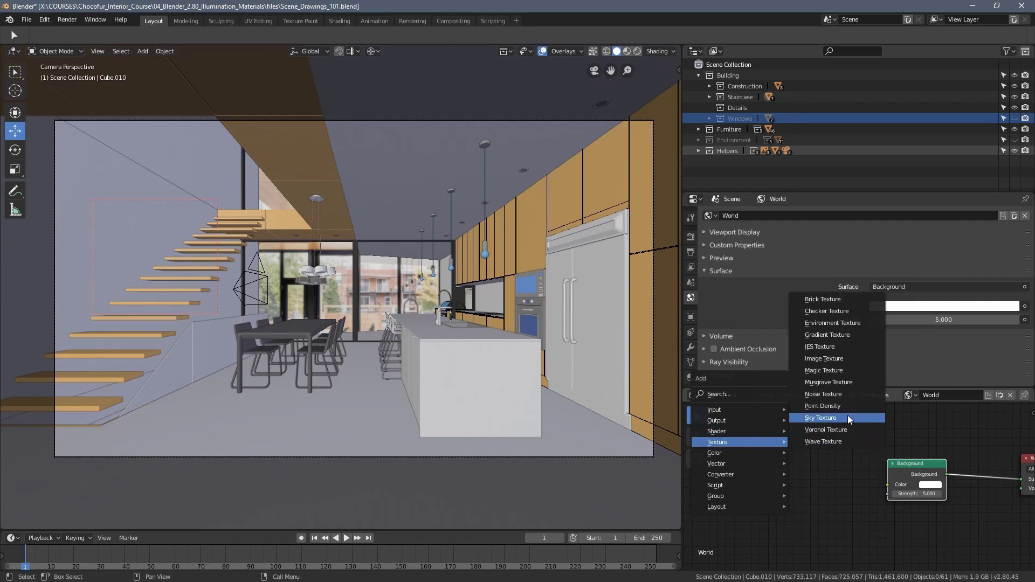
left_click(834, 325)
left_click(739, 456)
left_click_drag(782, 459, 887, 486)
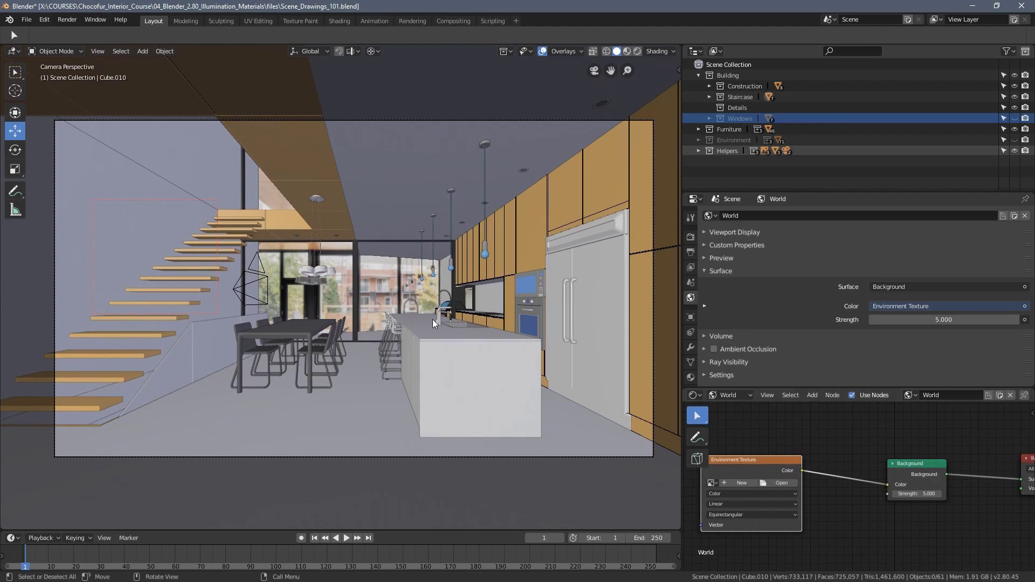
Preview the scene in Rendered shading and redraw the render region over most of the camera frame, from the stairs to the kitchen cabinets
scroll(322, 299, "down", 1)
key("z")
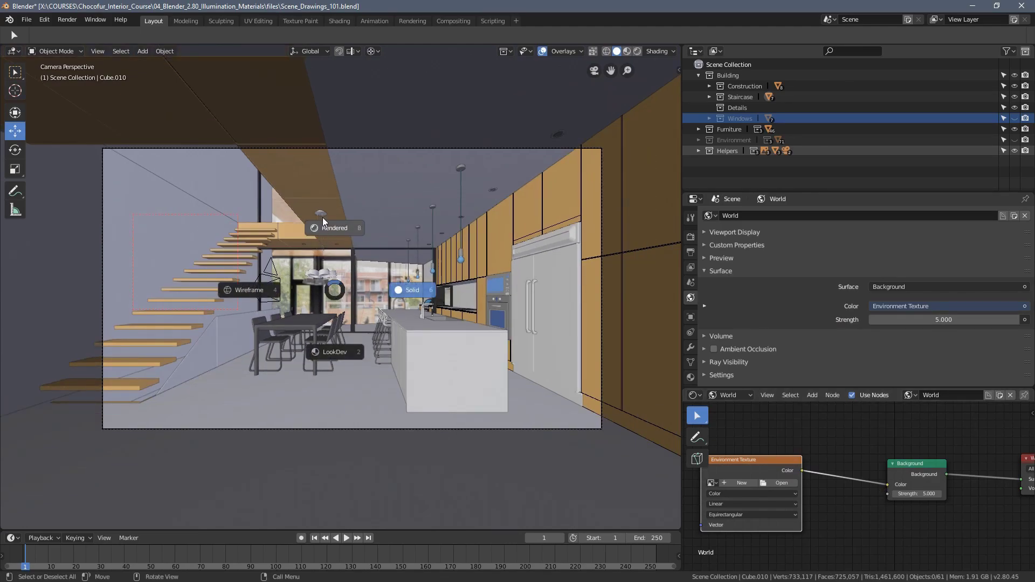
left_click(331, 233)
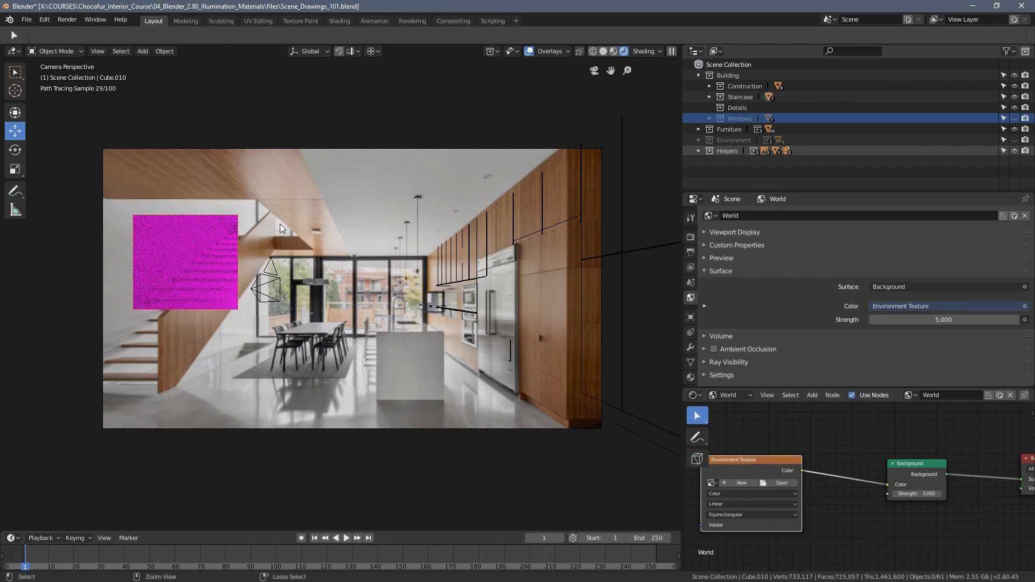
key("ctrl+b")
left_click_drag(190, 125, 549, 459)
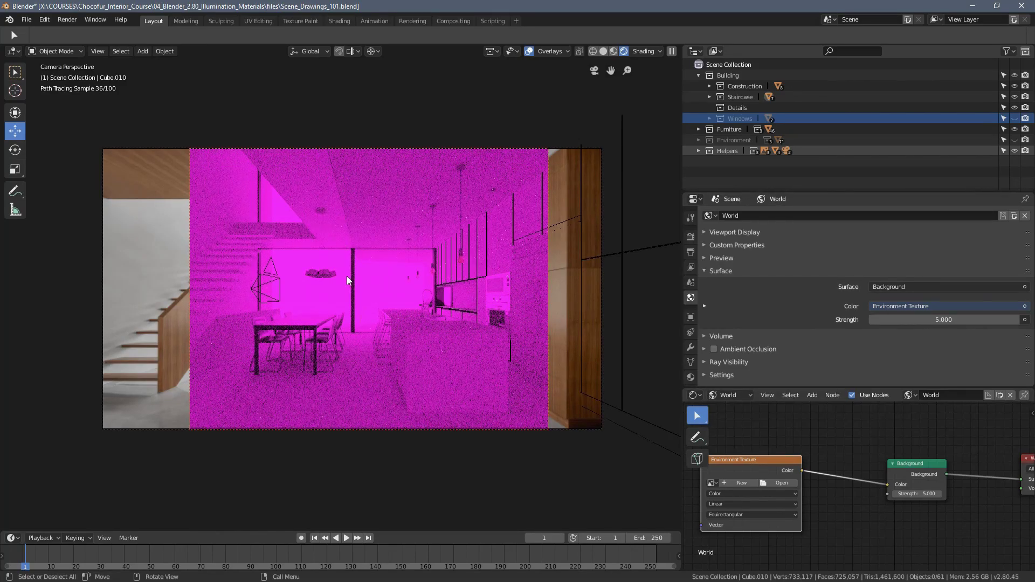
Change the camera viewport from the rendered preview to Wireframe shading
scroll(753, 454, "up", 2)
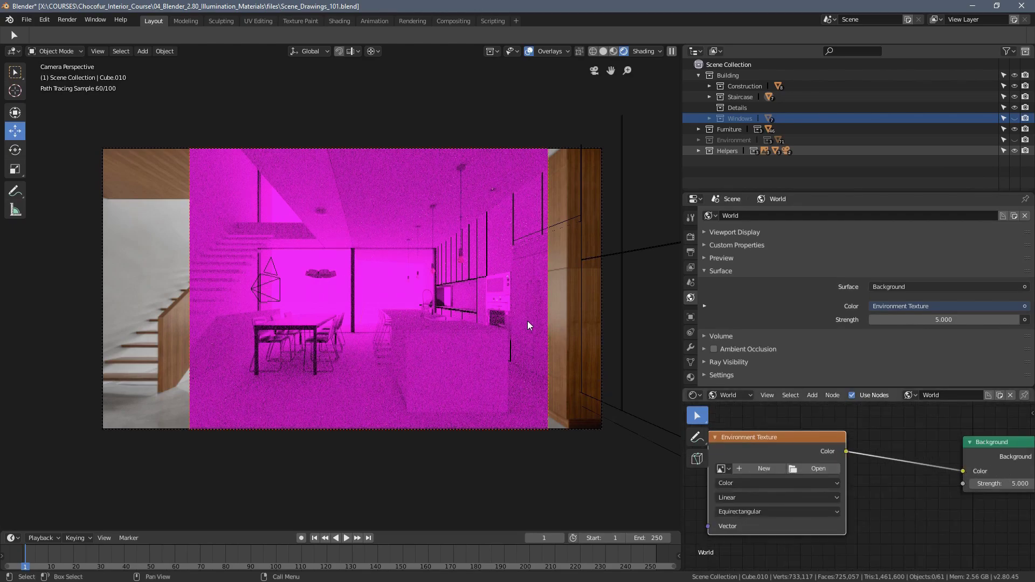
scroll(390, 273, "down", 3)
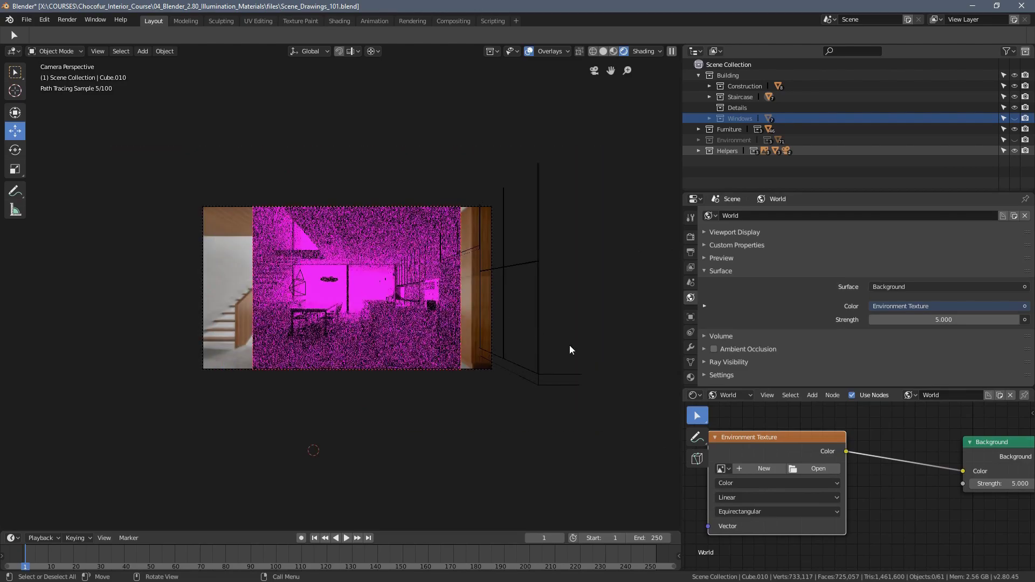
scroll(916, 463, "down", 2)
middle_click_drag(926, 458, 880, 469)
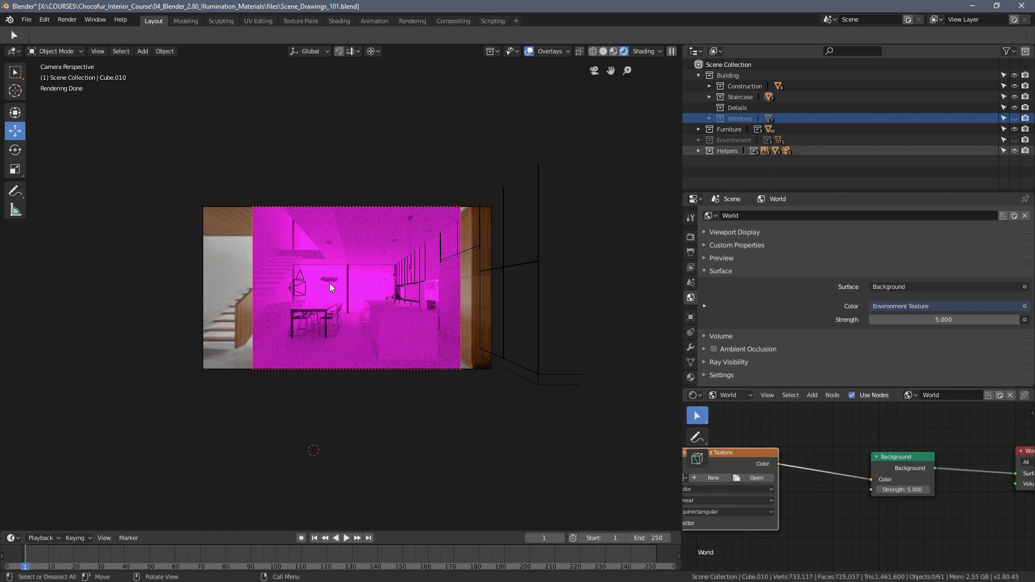
key("z")
left_click(292, 202)
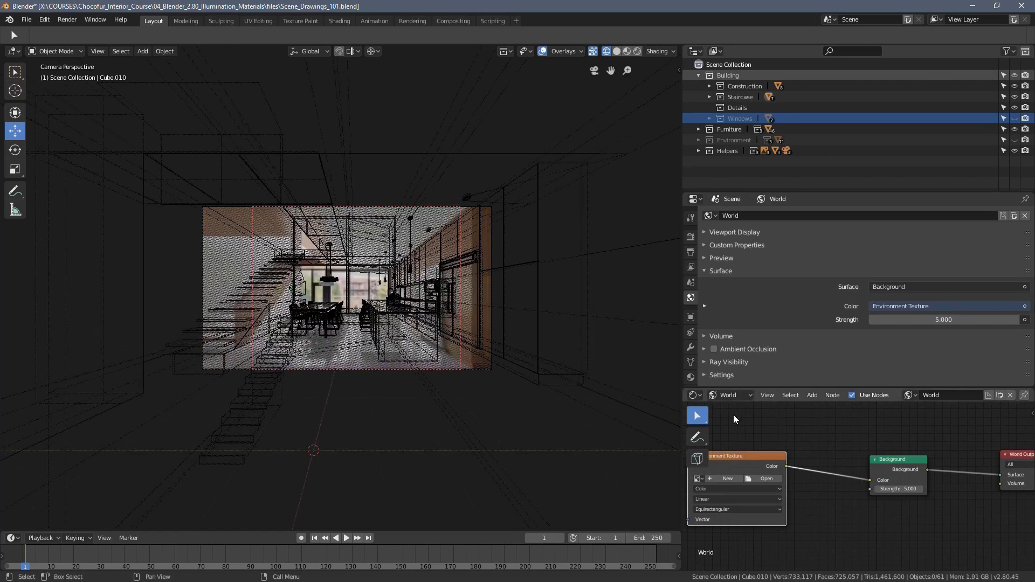
Load Chocofur_HDR_05_LR.hdr from the Chocofur_HDR_05 folder into the Environment Texture node
middle_click_drag(768, 481, 836, 472)
scroll(813, 470, "up", 3)
left_click(837, 470)
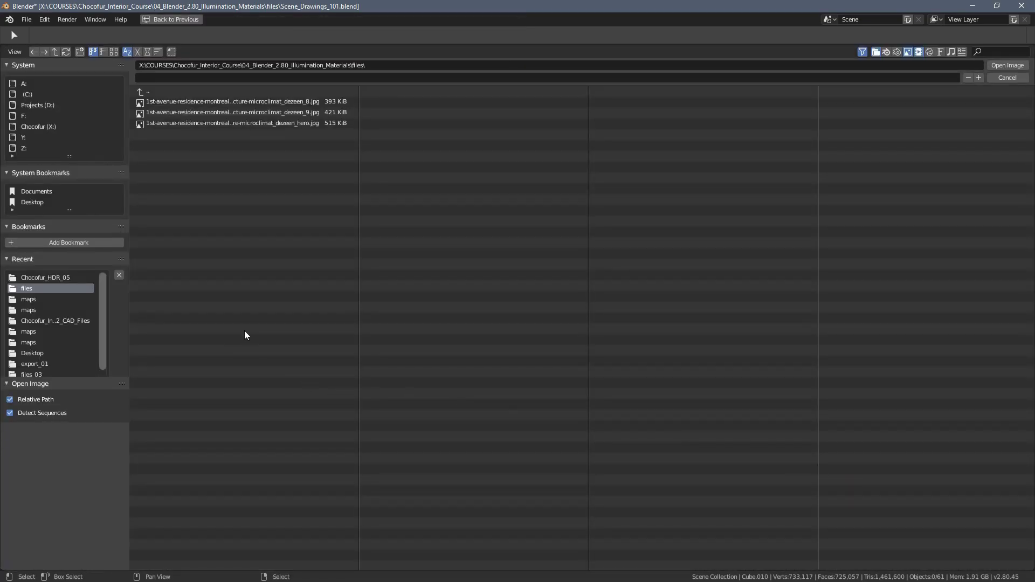
left_click(53, 277)
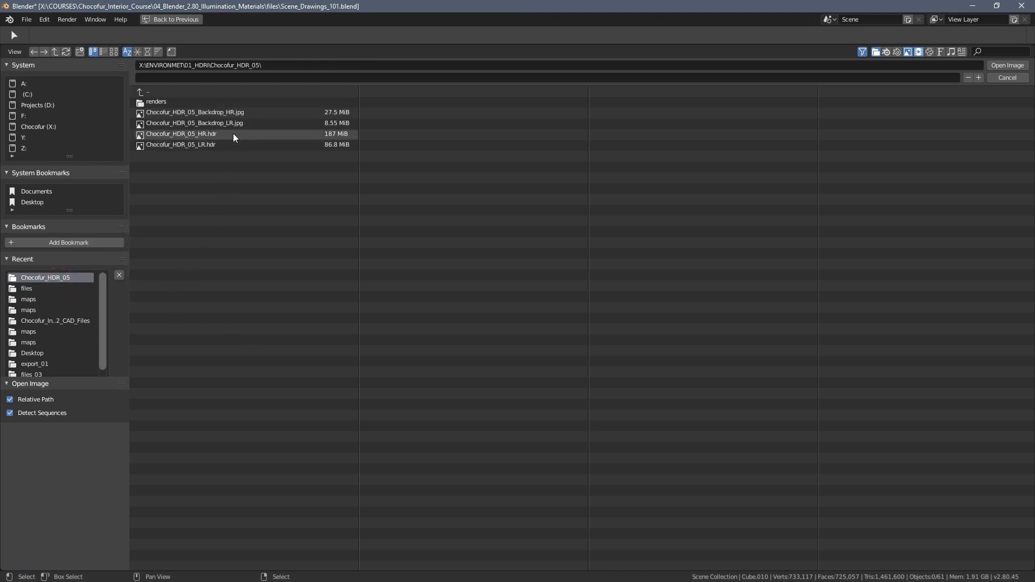
left_click(216, 144)
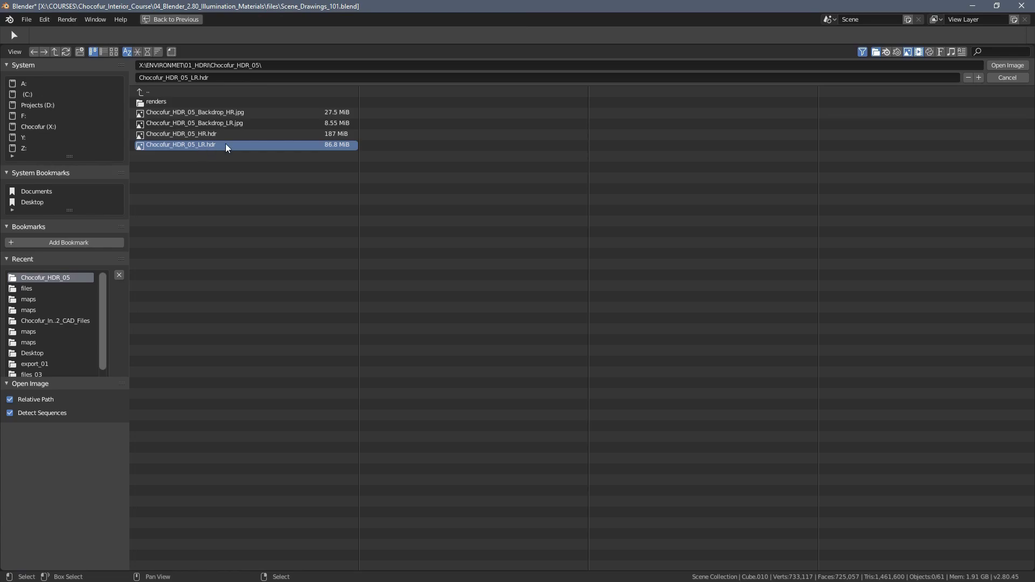
left_click(1001, 65)
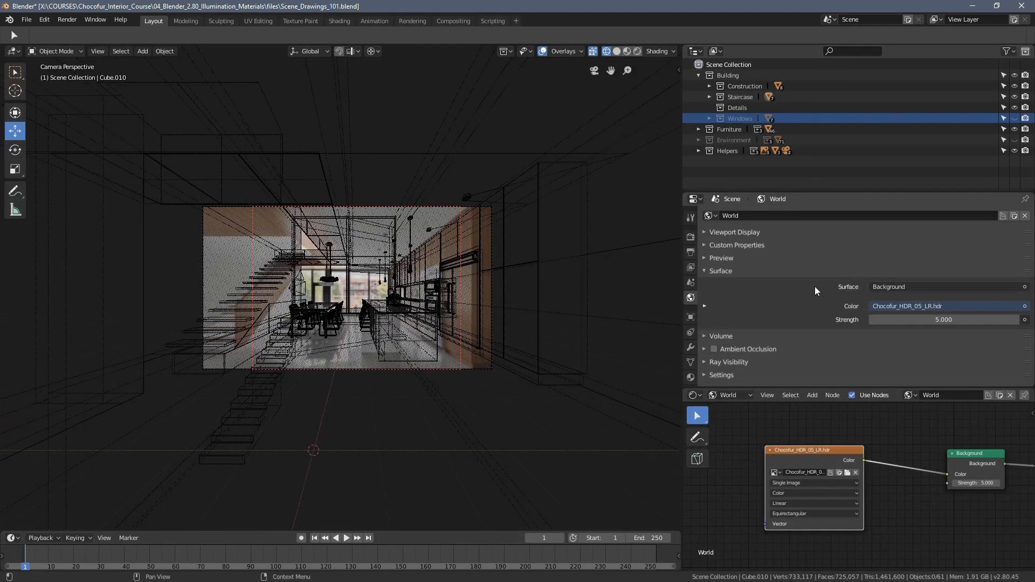
Preview the HDR lighting in Rendered shading and redraw the render region around the entire camera frame
middle_click_drag(933, 474, 883, 465)
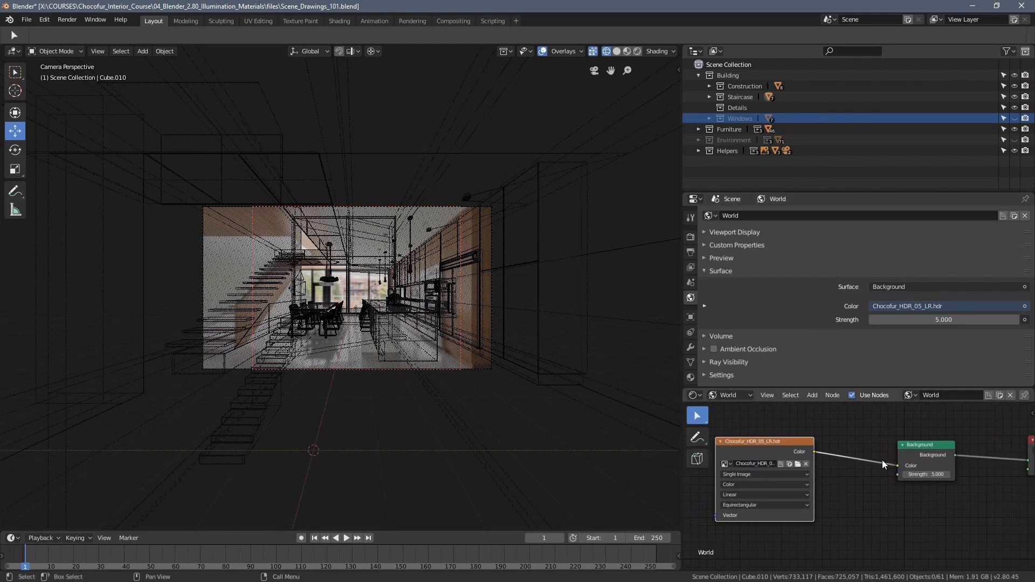
scroll(883, 465, "up", 3)
key("z")
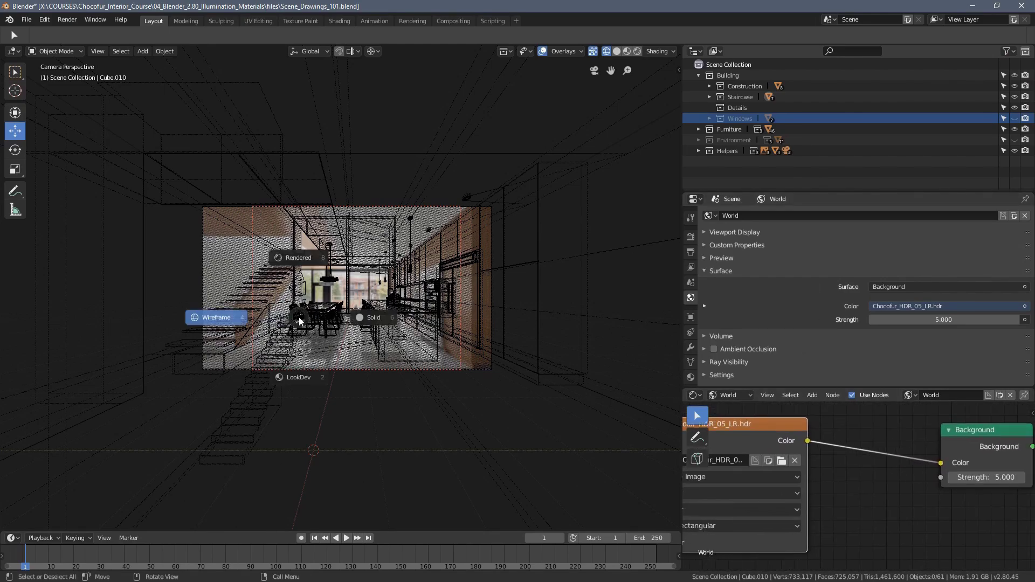
left_click(276, 256)
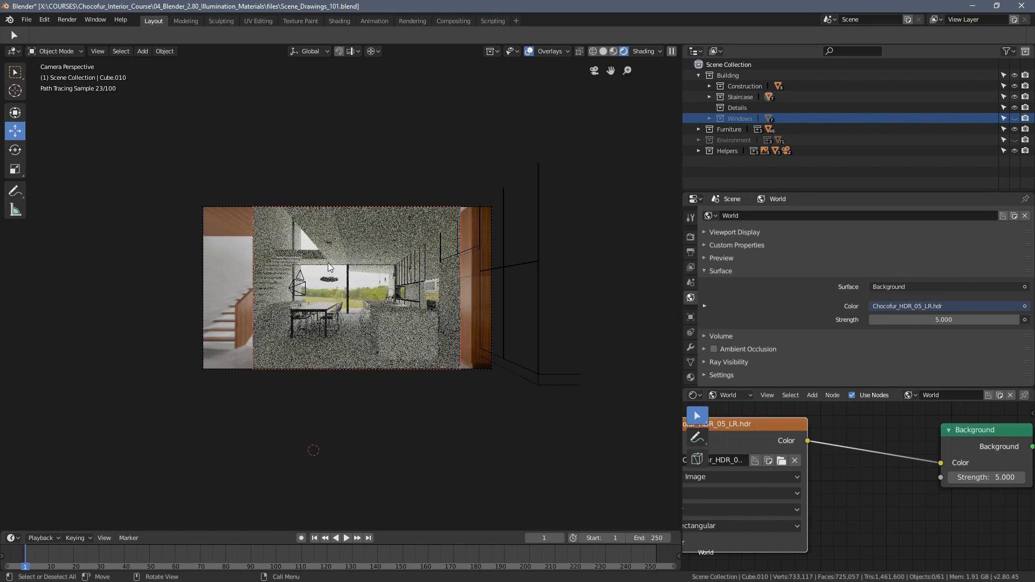
key("ctrl+b")
left_click_drag(185, 188, 523, 397)
scroll(322, 314, "up", 2)
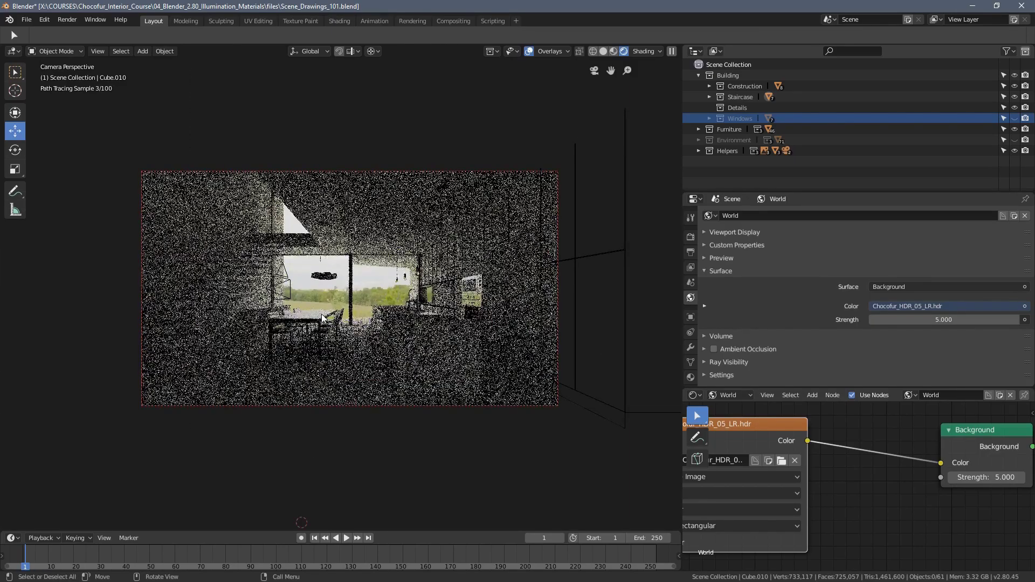
scroll(322, 318, "up", 1)
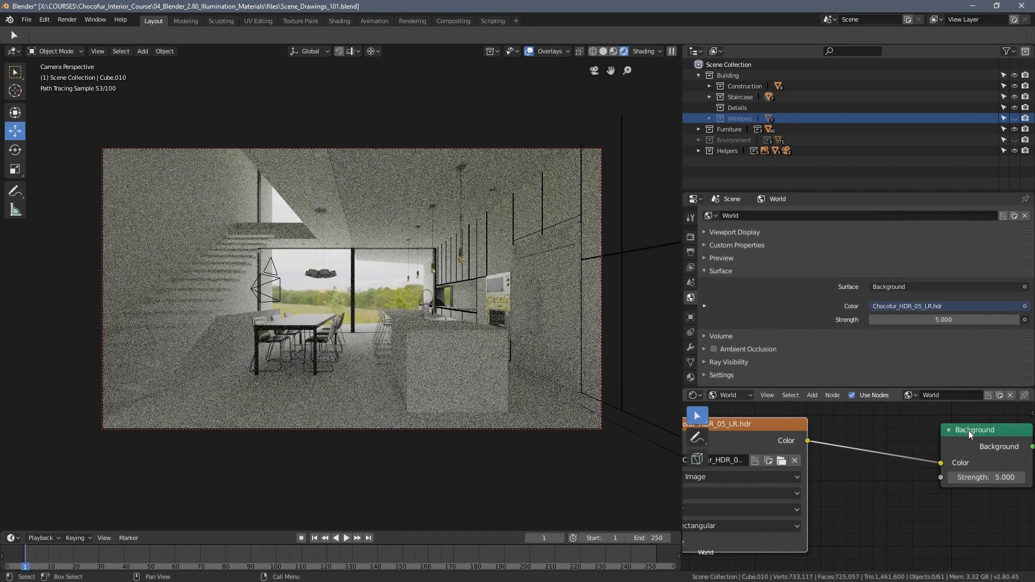
Stop the rendered preview by returning the camera viewport to Wireframe shading
middle_click_drag(969, 430, 873, 439)
scroll(872, 439, "down", 2)
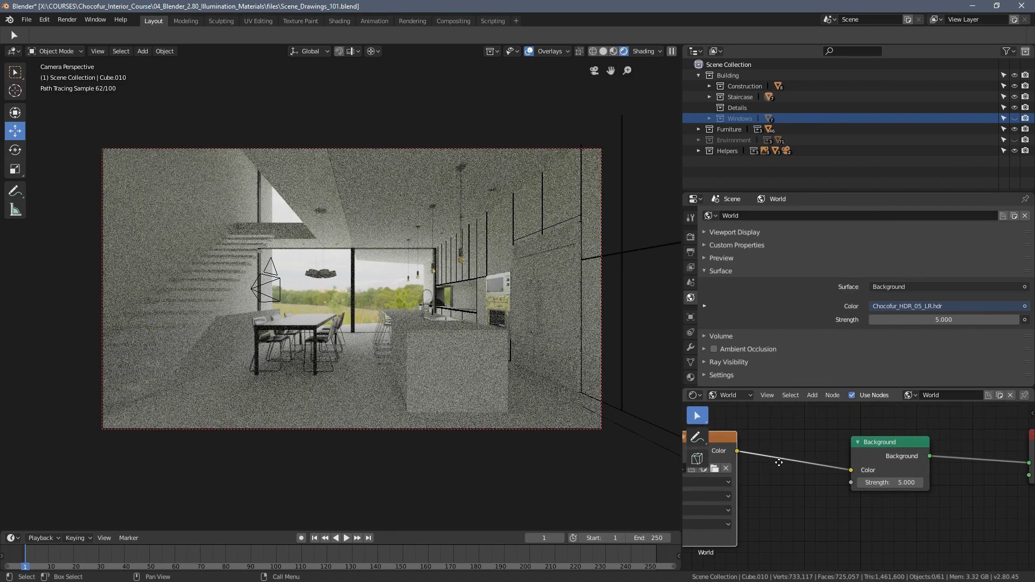
middle_click_drag(778, 464, 806, 438)
key("z")
left_click(400, 330)
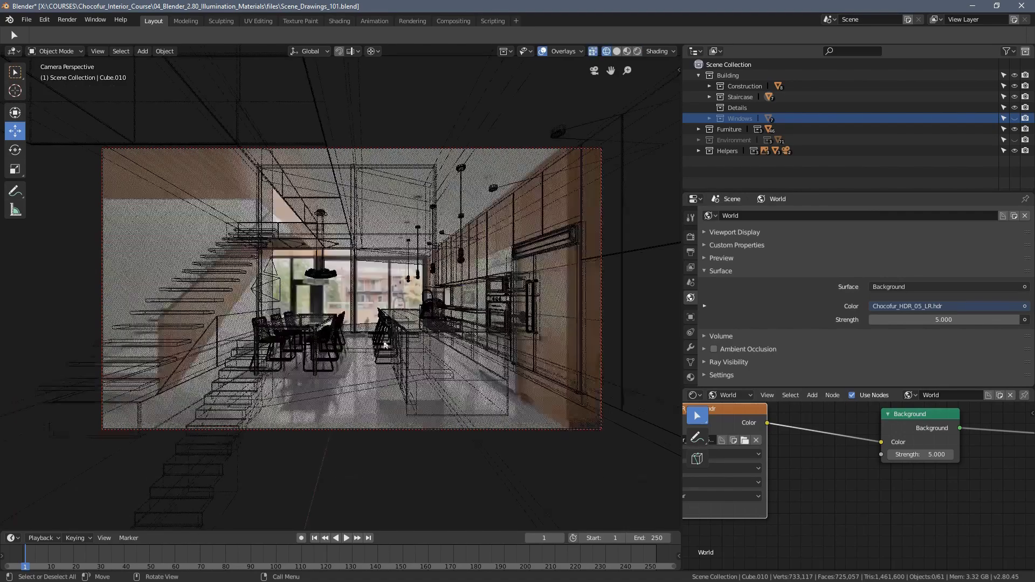
Add an Image Texture node below the Environment Texture node in the world node tree for comparison
middle_click_drag(784, 475, 902, 499)
scroll(807, 447, "up", 4)
middle_click_drag(804, 439, 822, 468)
scroll(833, 469, "down", 5)
key("Home")
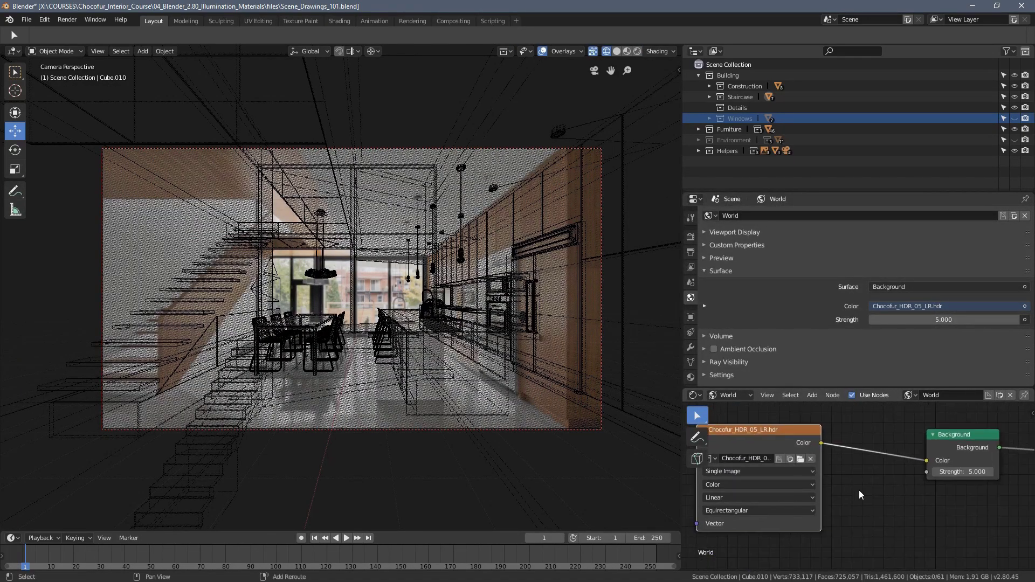
key("shift+a")
mouse_move(827, 488)
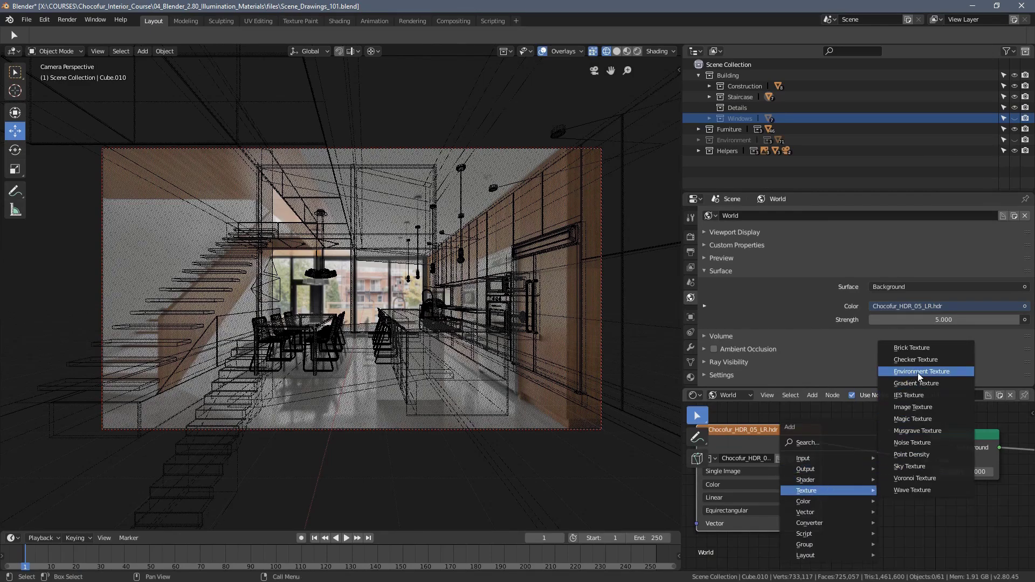
left_click(922, 407)
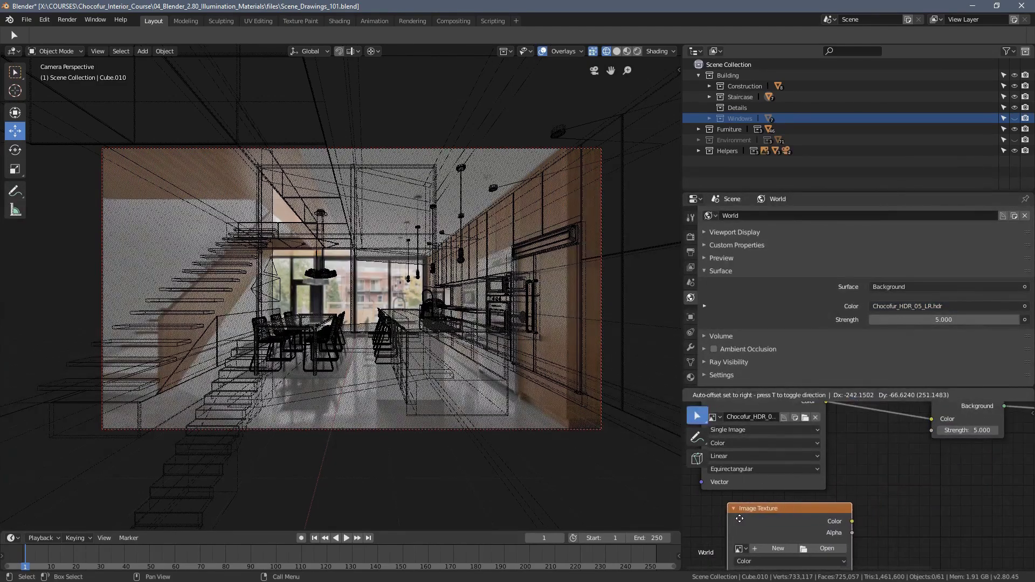
left_click(740, 518)
scroll(916, 467, "down", 1)
mouse_move(930, 446)
left_mouse_down()
mouse_move(915, 450)
mouse_move(920, 442)
left_mouse_up()
middle_click_drag(868, 496, 854, 464)
scroll(854, 485, "up", 1)
left_click_drag(828, 507, 859, 472)
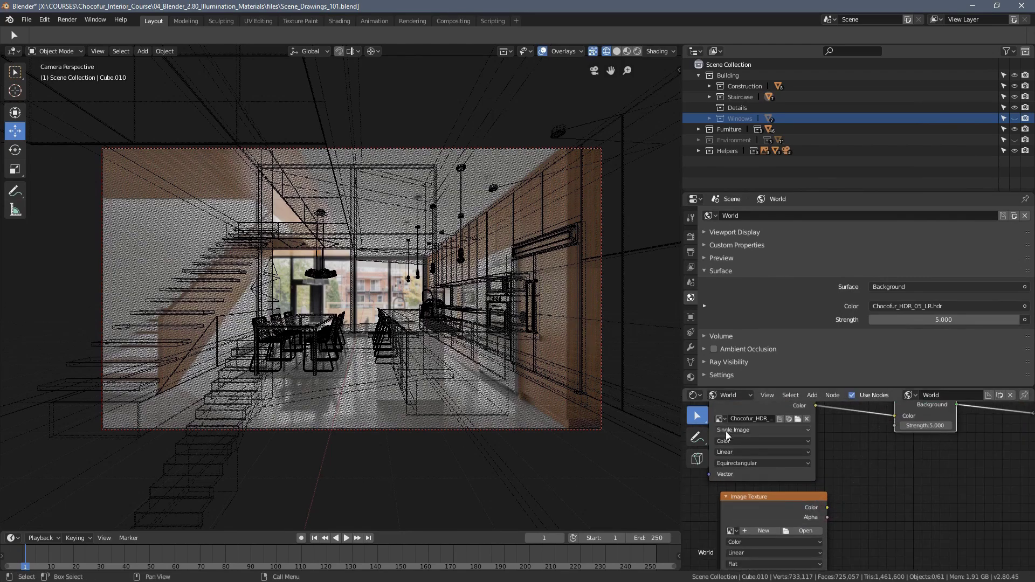
Delete the unconnected Image Texture node from the world node tree
middle_click_drag(771, 443, 790, 458)
left_click(798, 543)
key("x")
mouse_move(793, 456)
left_mouse_down()
mouse_move(800, 447)
mouse_move(786, 451)
left_mouse_up()
scroll(786, 452, "up", 2)
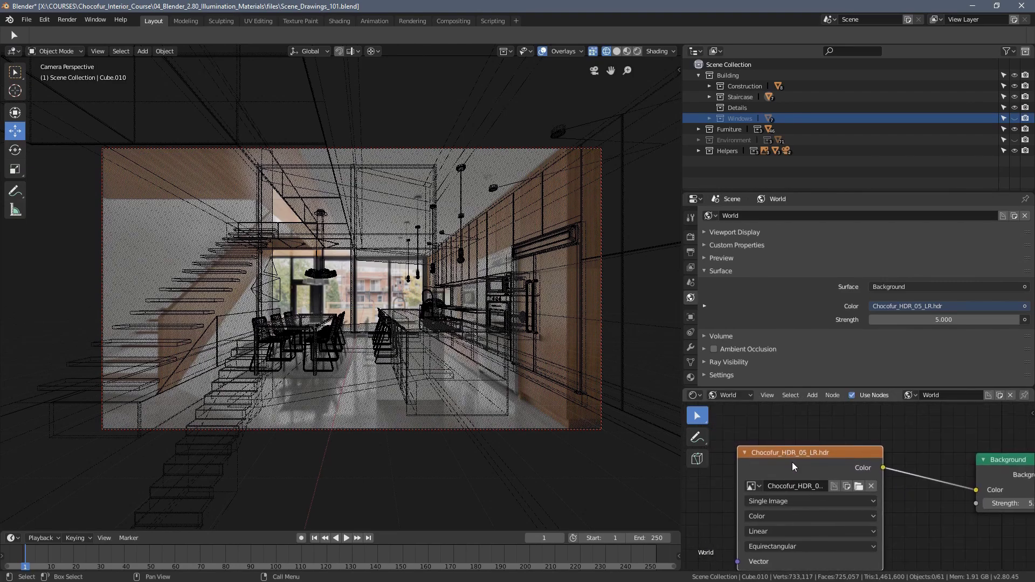
scroll(814, 455, "down", 2)
key("shift+a")
mouse_move(811, 444)
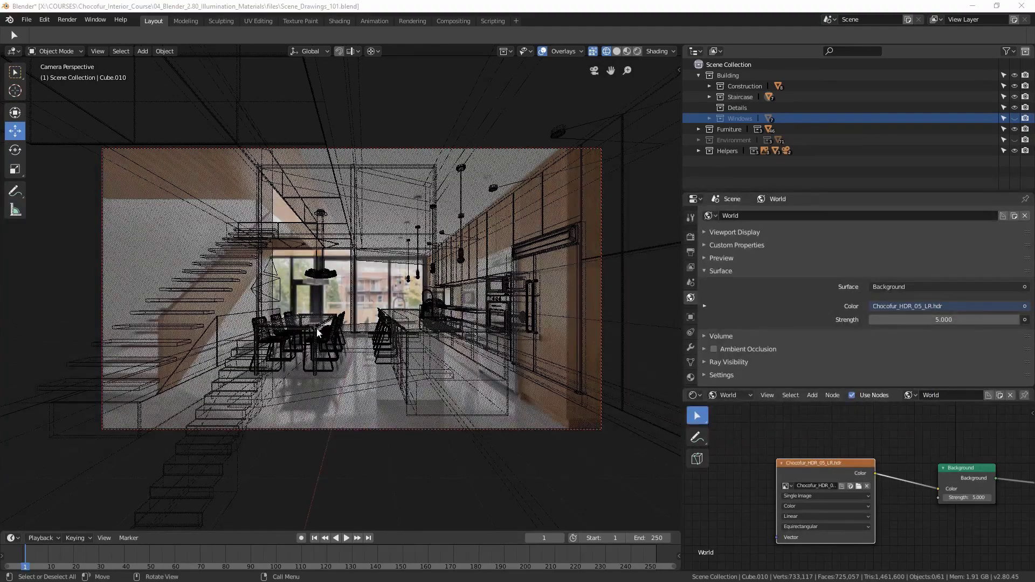
Set the camera viewport to Rendered shading and view the interior lit by the HDR environment
key("z")
left_click(370, 321)
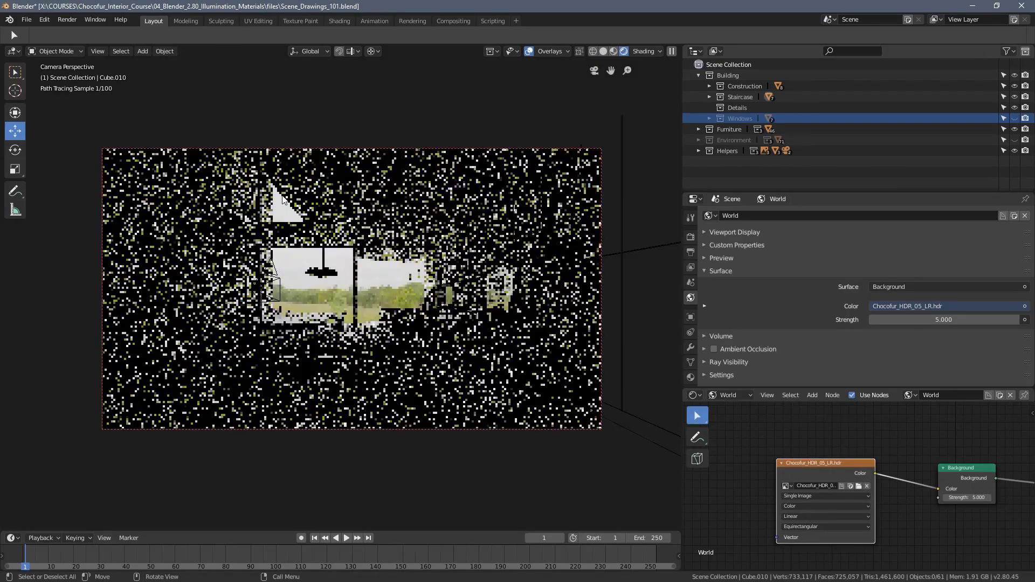
scroll(330, 213, "down", 3)
scroll(329, 221, "up", 2)
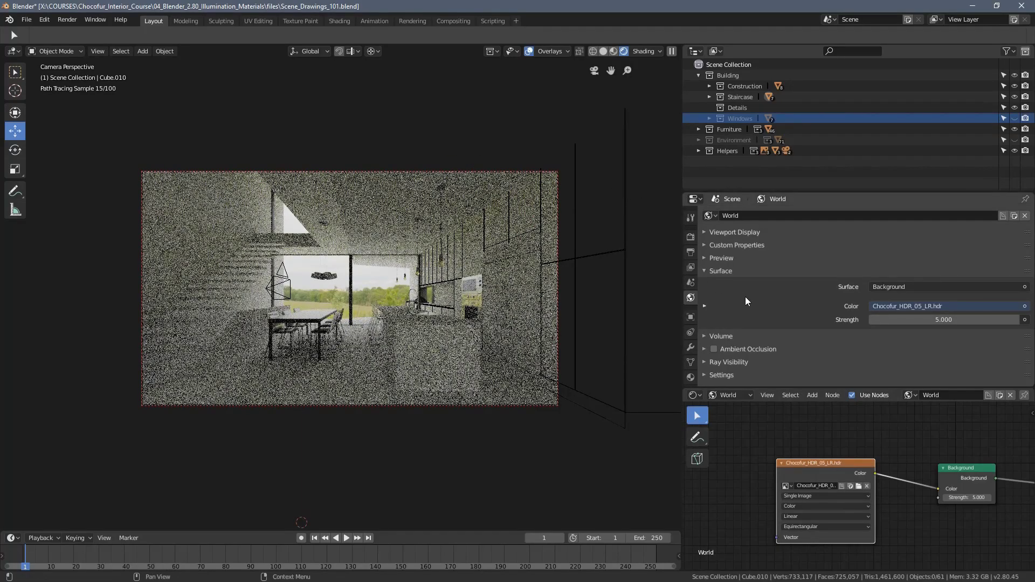
Open the scene's render settings, look through the Performance options, and check the render engine choices while keeping Cycles
left_click(714, 272)
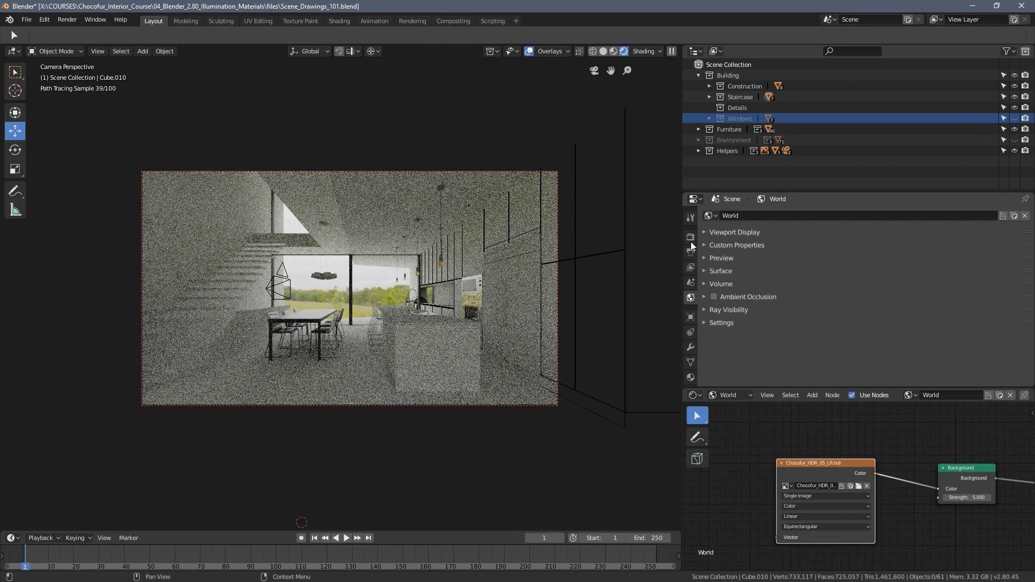
left_click(691, 239)
left_click(705, 286)
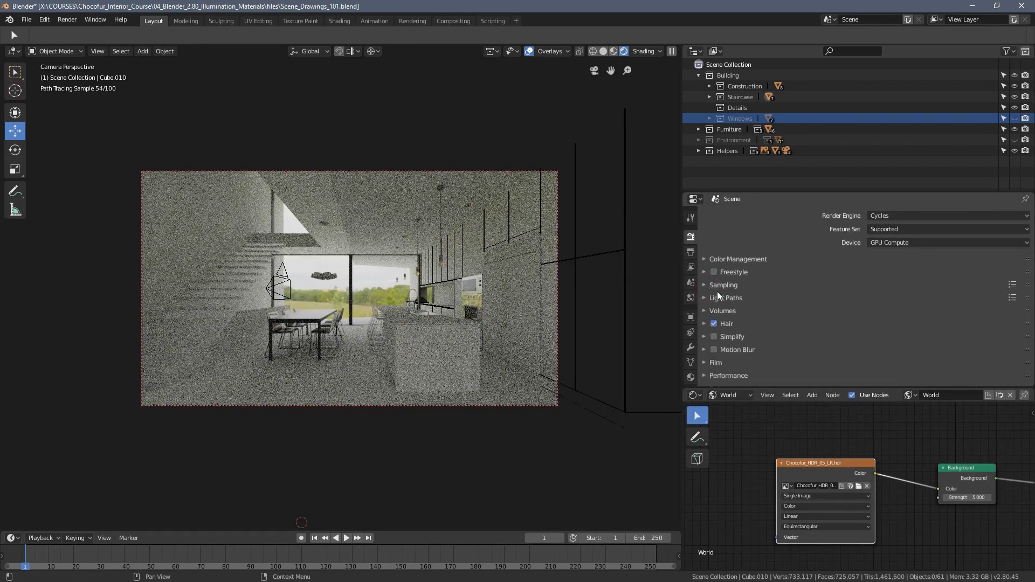
scroll(748, 297, "down", 1)
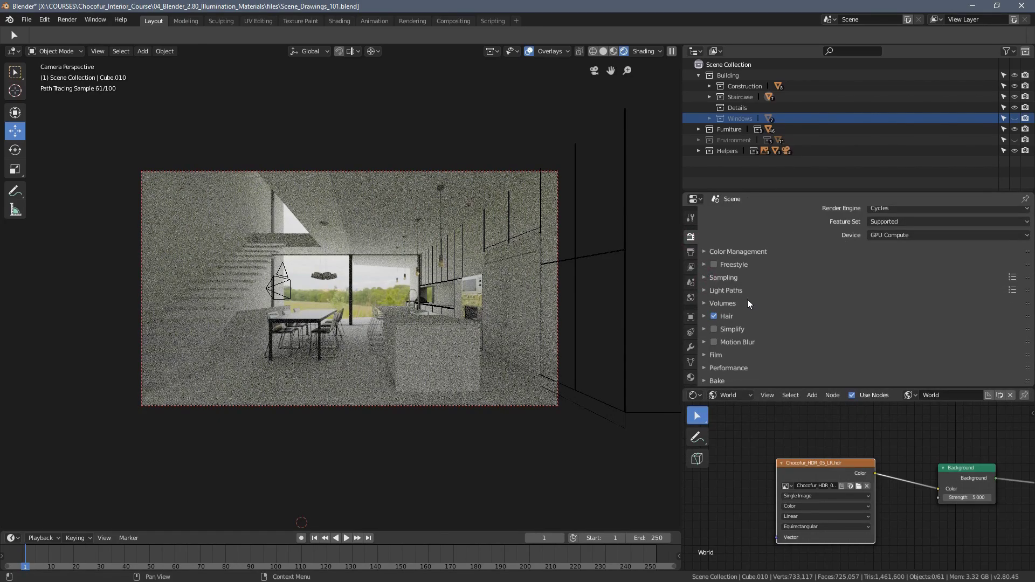
left_click(704, 371)
scroll(768, 345, "down", 6)
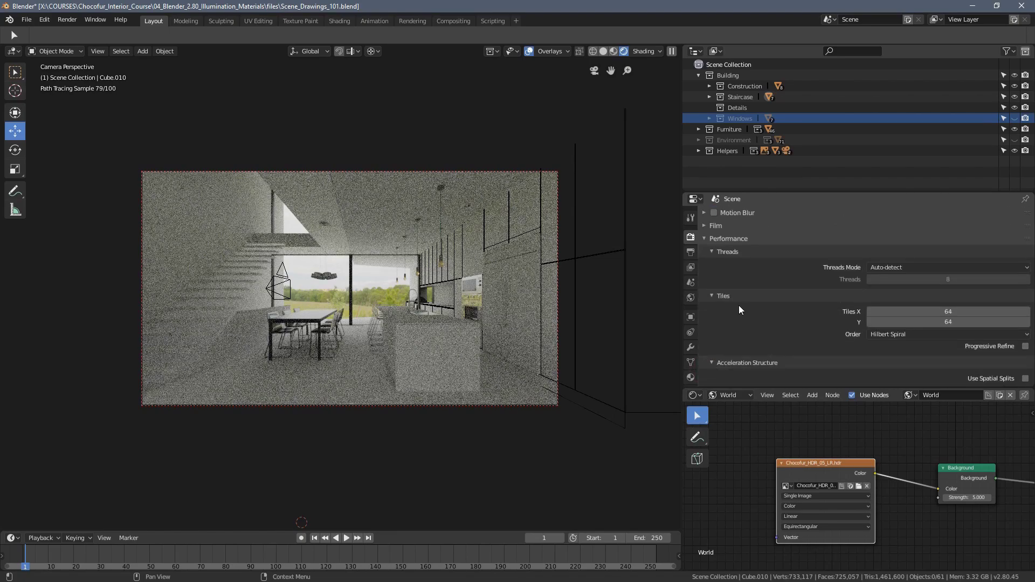
scroll(703, 255, "up", 6)
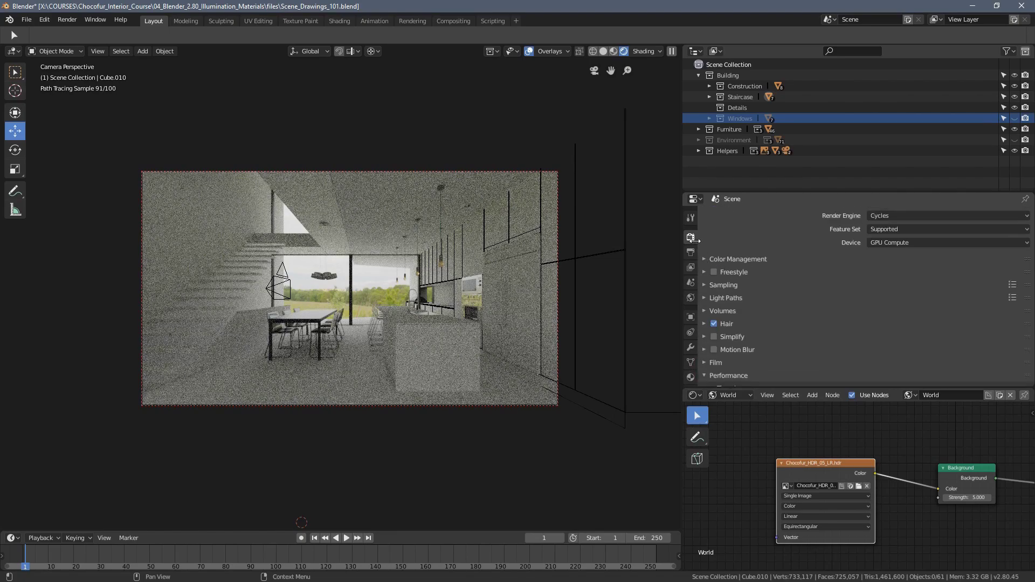
left_click(881, 217)
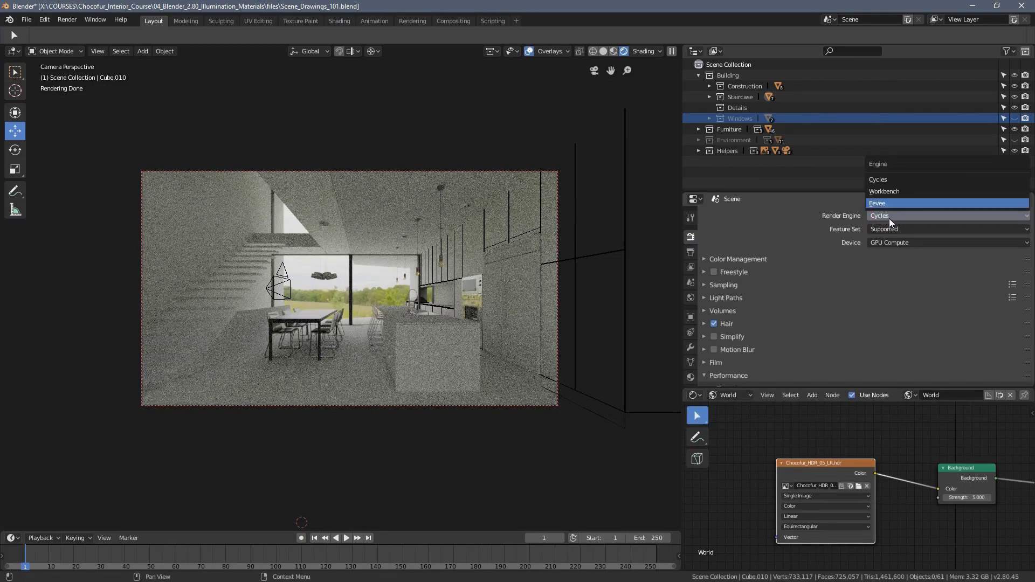
left_click(889, 219)
Collapse the Threads, Tiles, Acceleration Structure, Final Render and Viewport groups within the Performance render settings
scroll(747, 286, "down", 4)
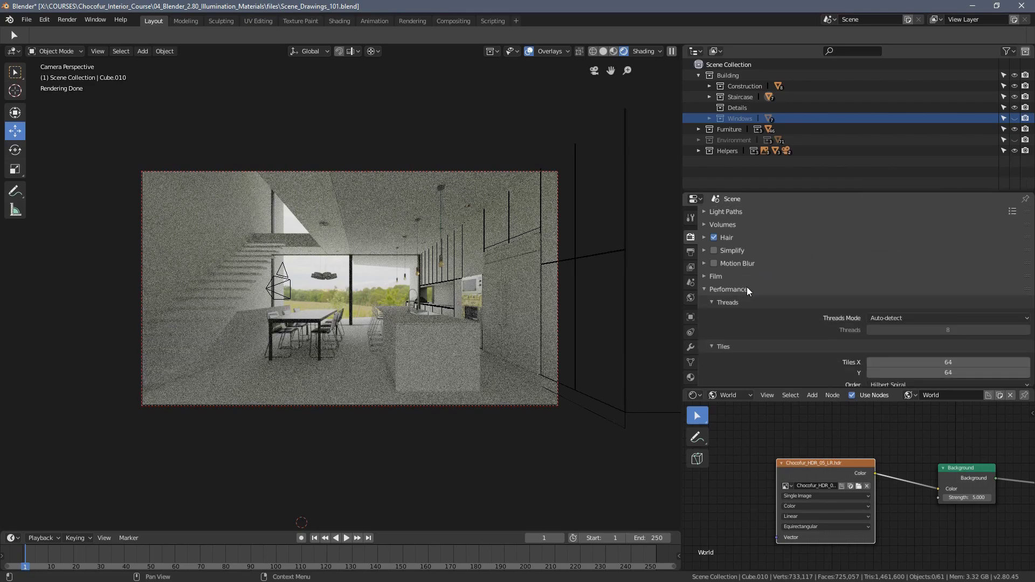
left_click(710, 291)
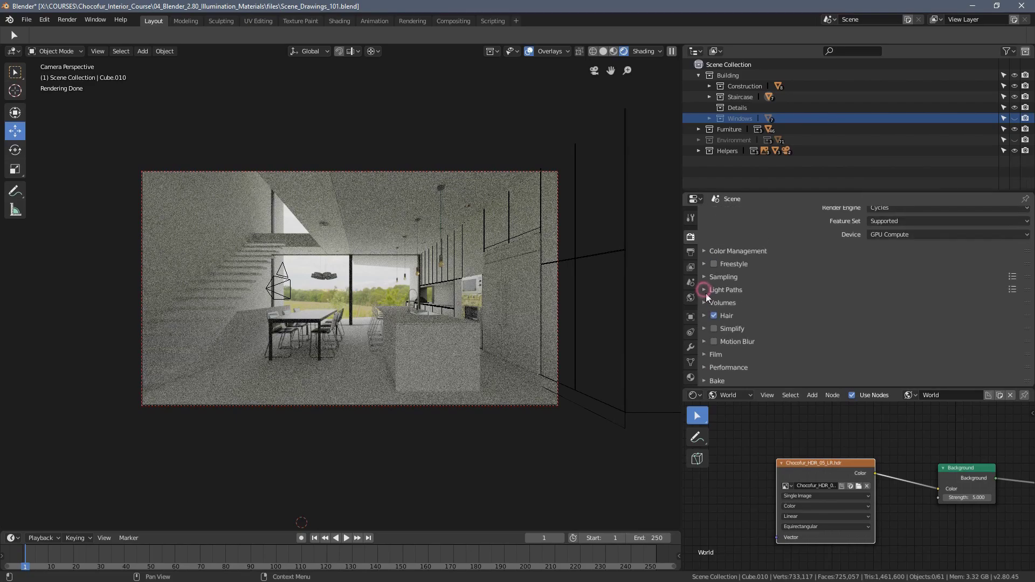
left_click(705, 368)
scroll(762, 339, "down", 5)
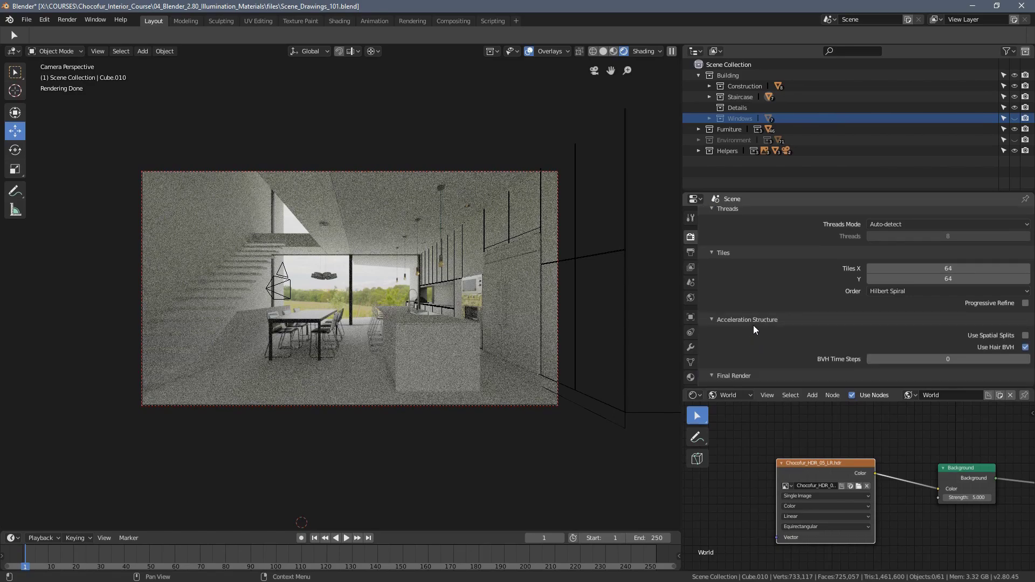
left_click(711, 252)
left_click(711, 212)
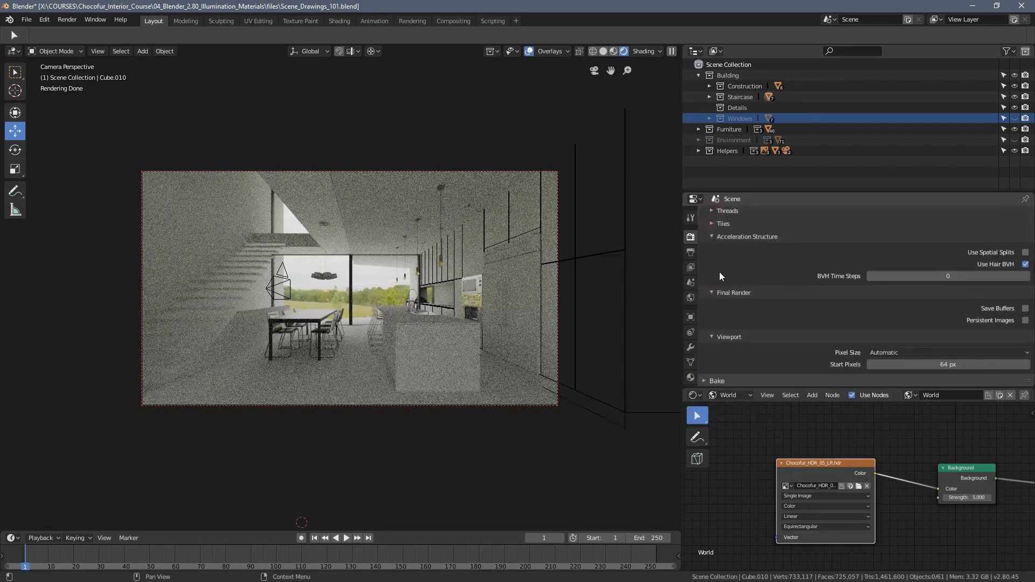
left_click(712, 234)
left_click(710, 294)
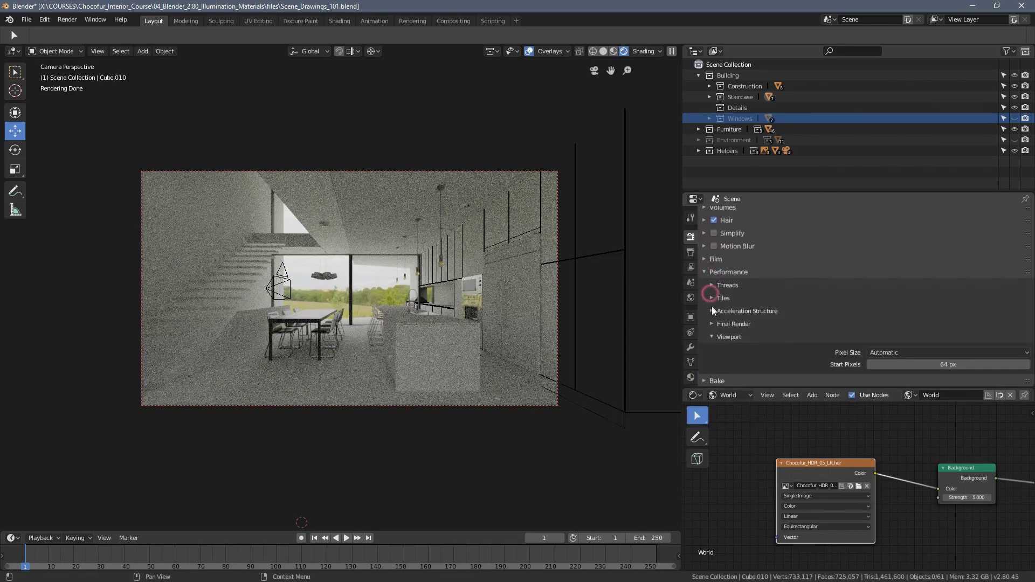
left_click(712, 338)
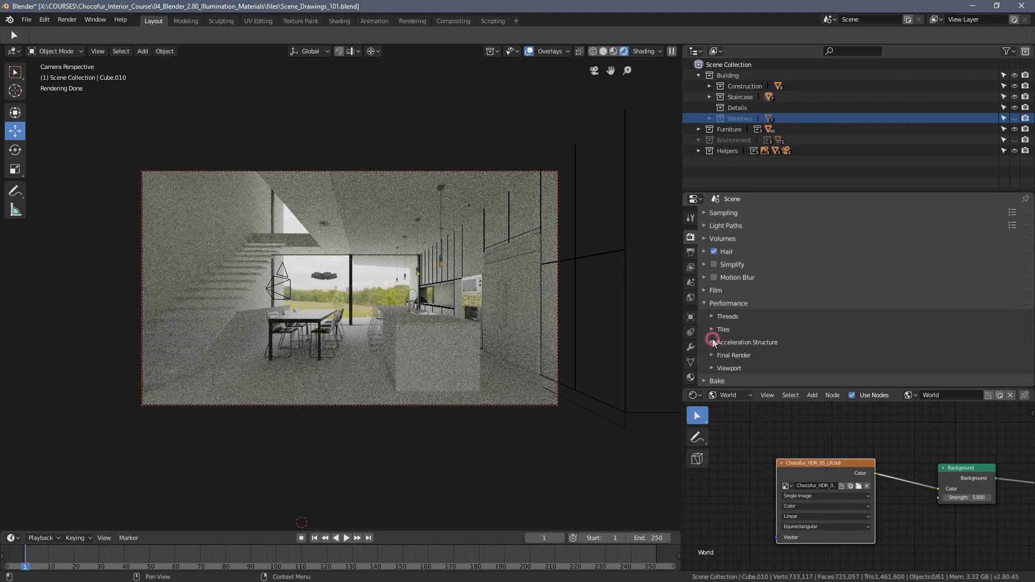
Set the viewport Pixel Size in the Performance settings to 2x and check the rendered preview up close
left_click(714, 368)
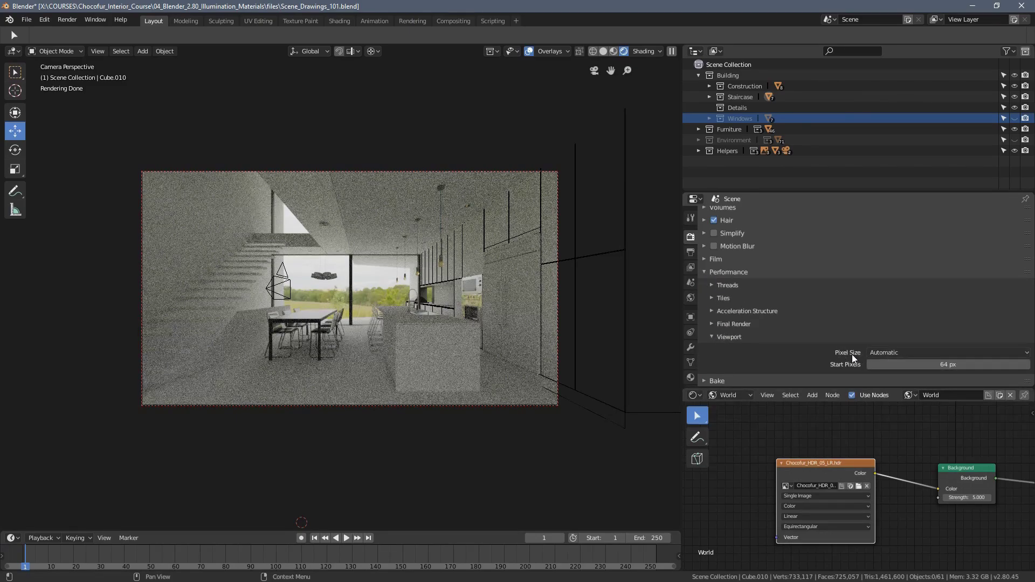
left_click(882, 353)
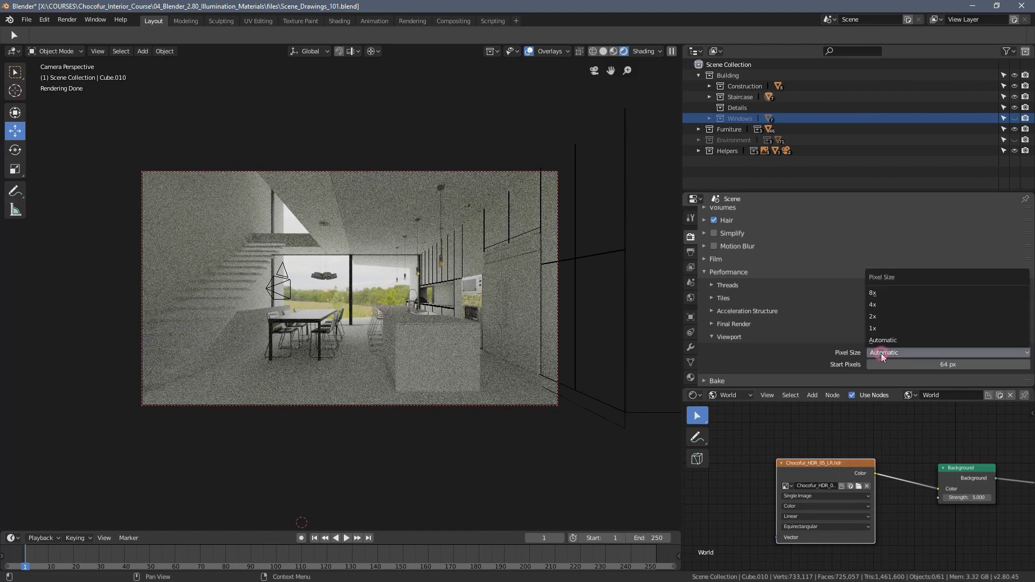
left_click(877, 318)
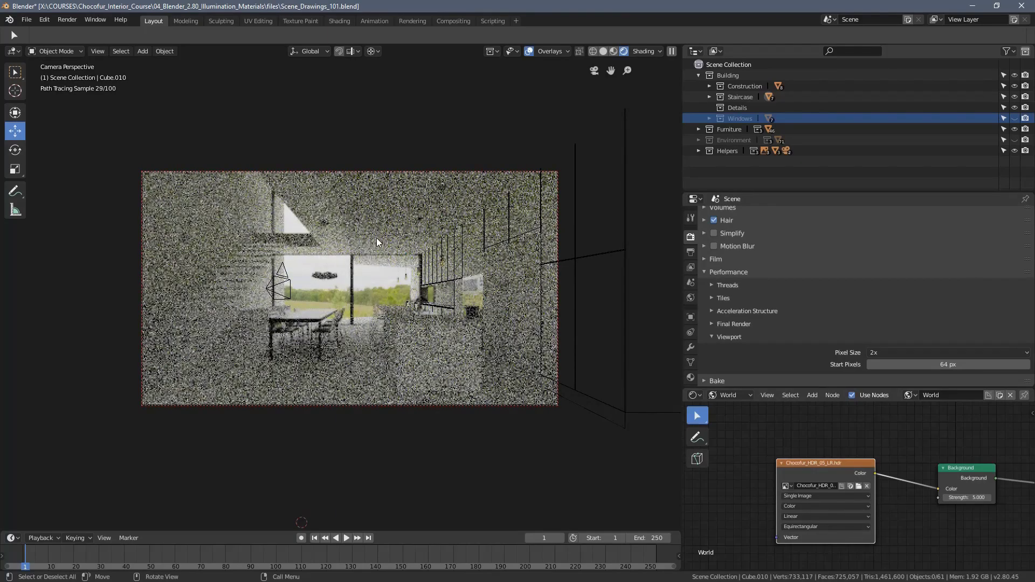
scroll(384, 243, "up", 4)
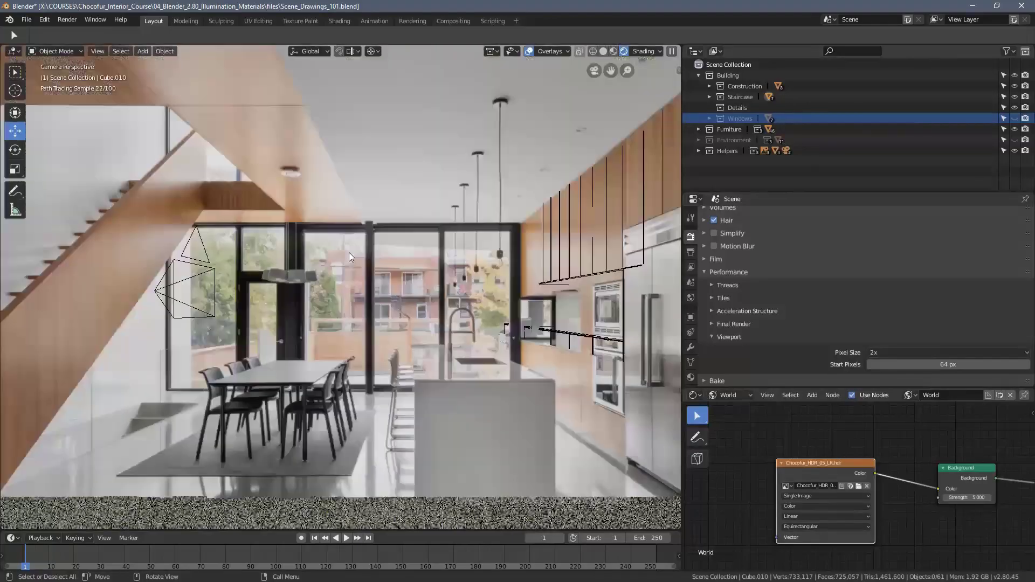
Try the viewport Pixel Size at 4x in the Performance settings and check the rendered camera preview
scroll(349, 252, "up", 2)
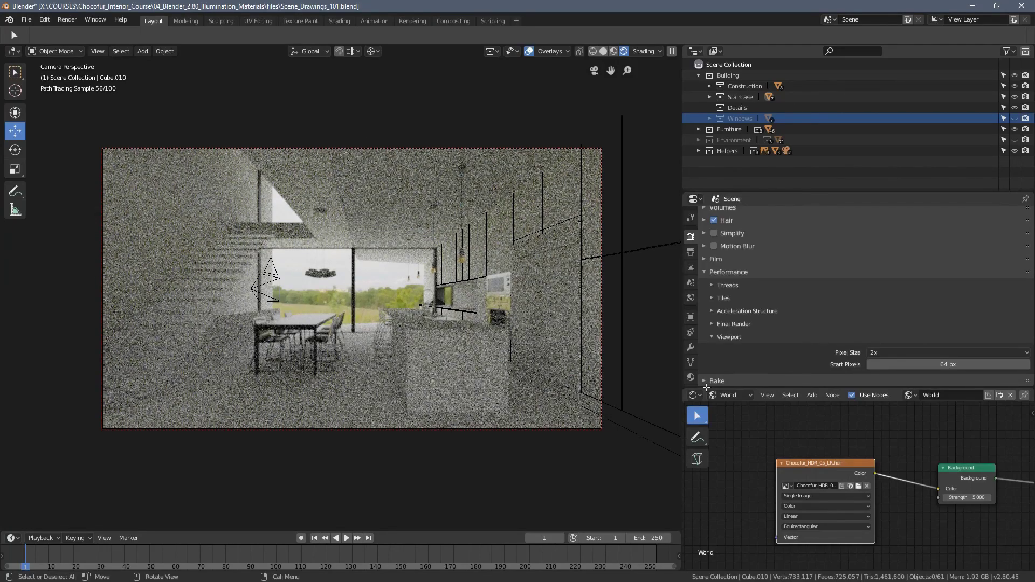
left_click(875, 352)
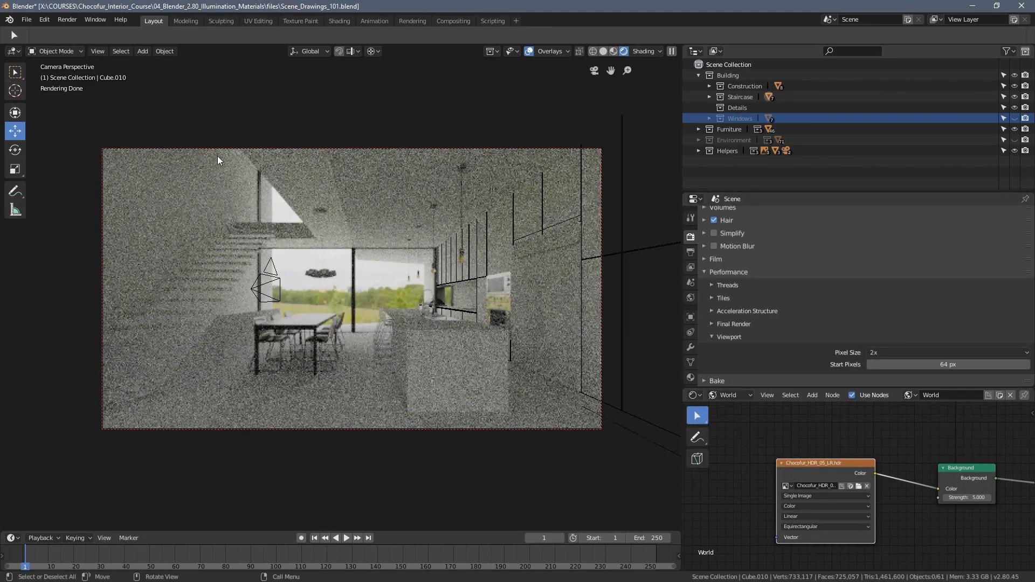
left_click(876, 351)
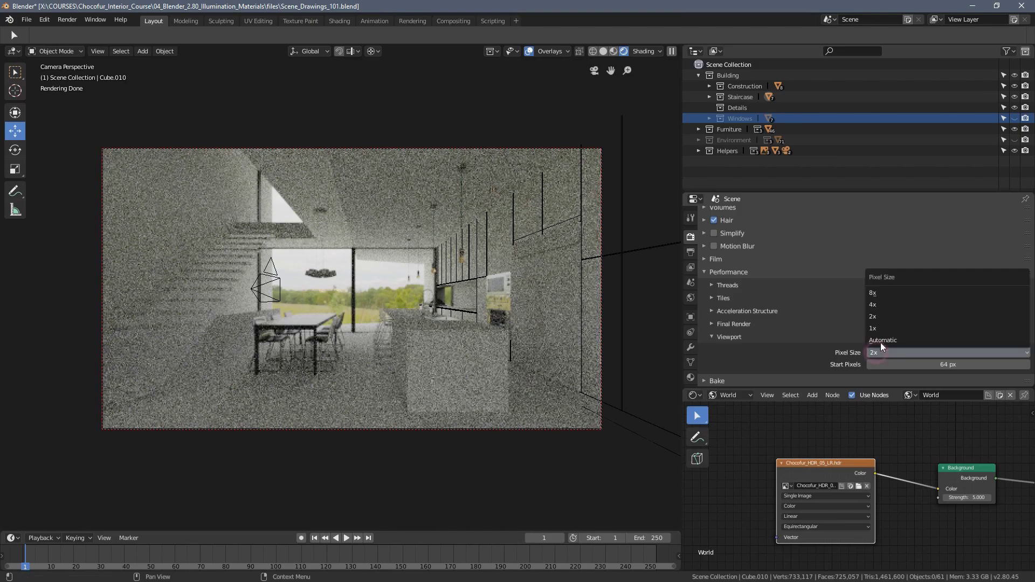
left_click(875, 306)
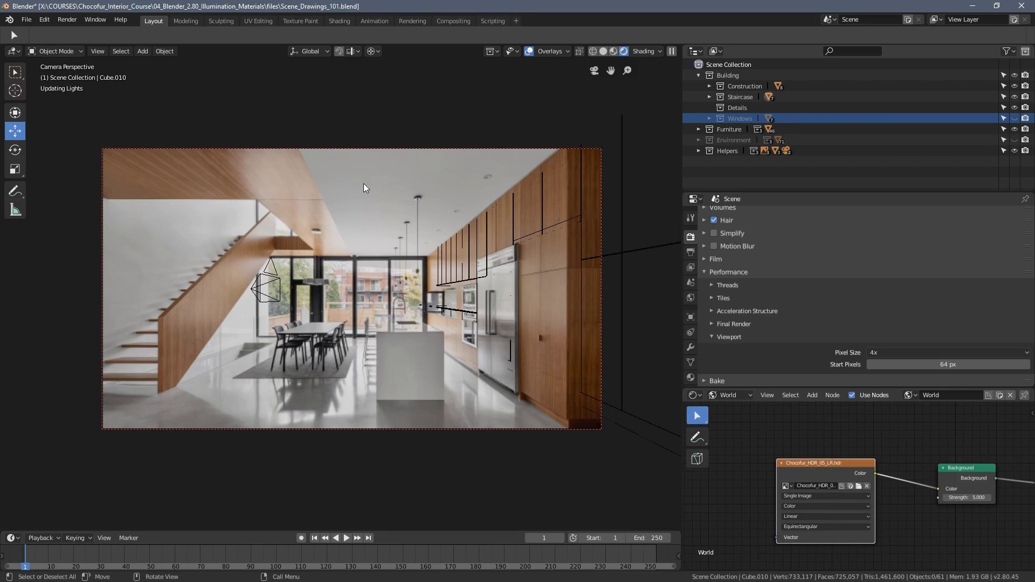
scroll(342, 245, "down", 2)
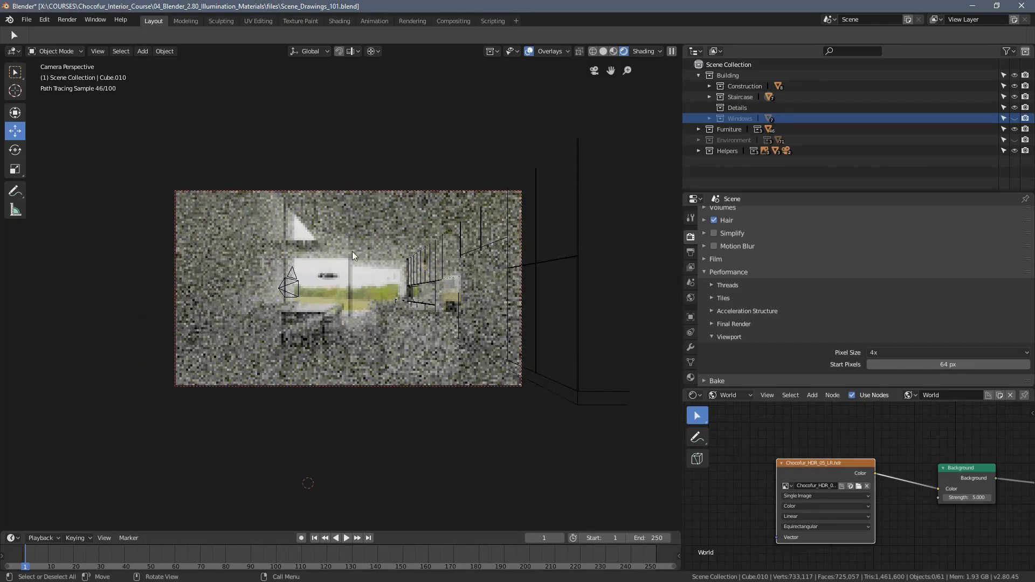
scroll(394, 276, "up", 2)
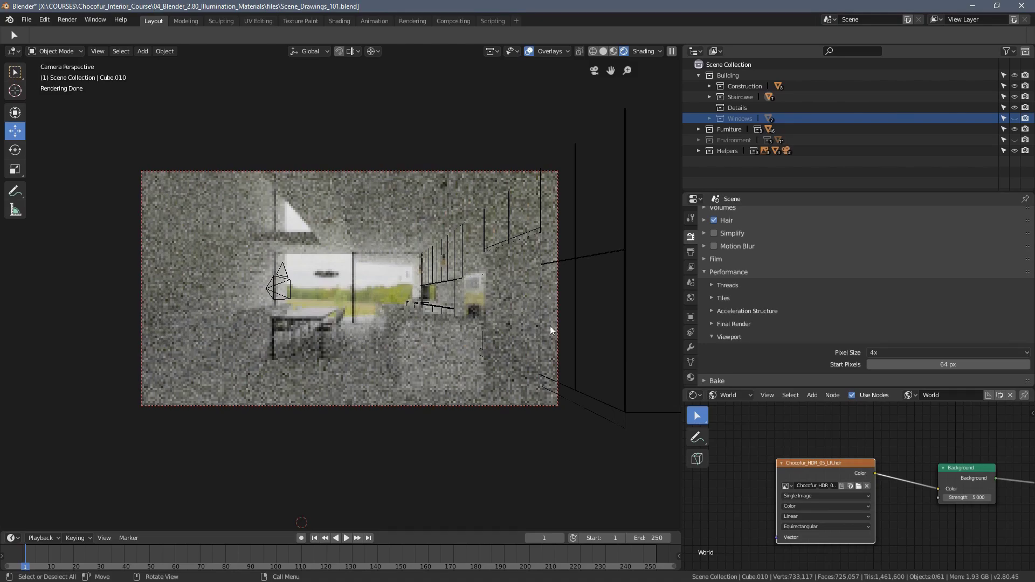
Set the viewport Pixel Size in the Performance settings back to 2x
left_click(906, 352)
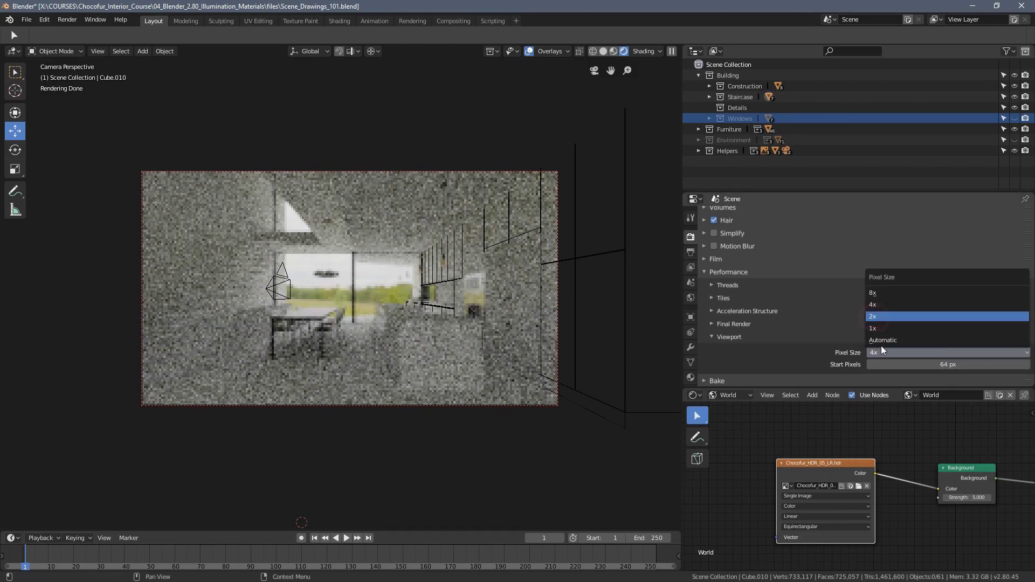
left_click(875, 317)
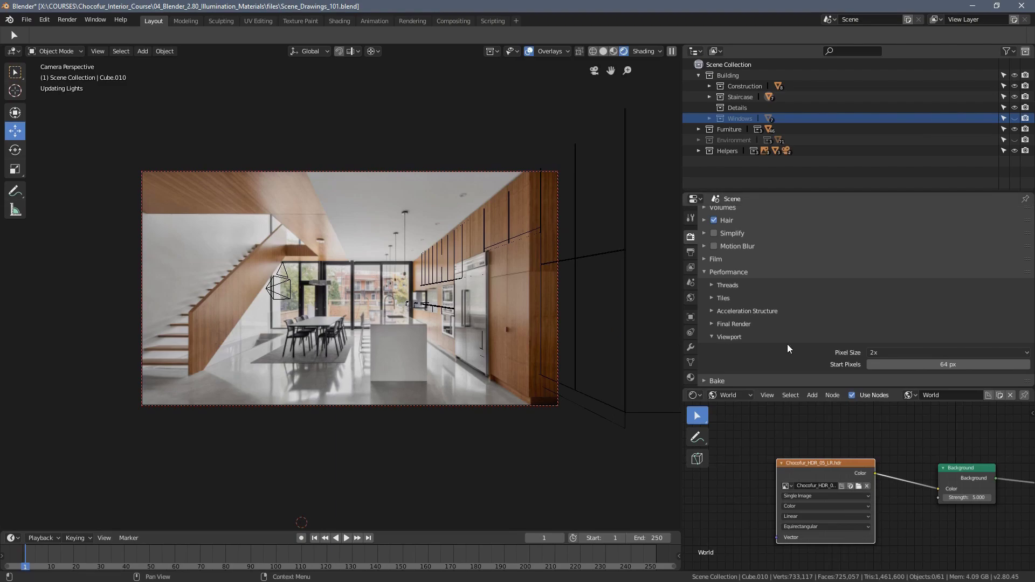
left_click(890, 352)
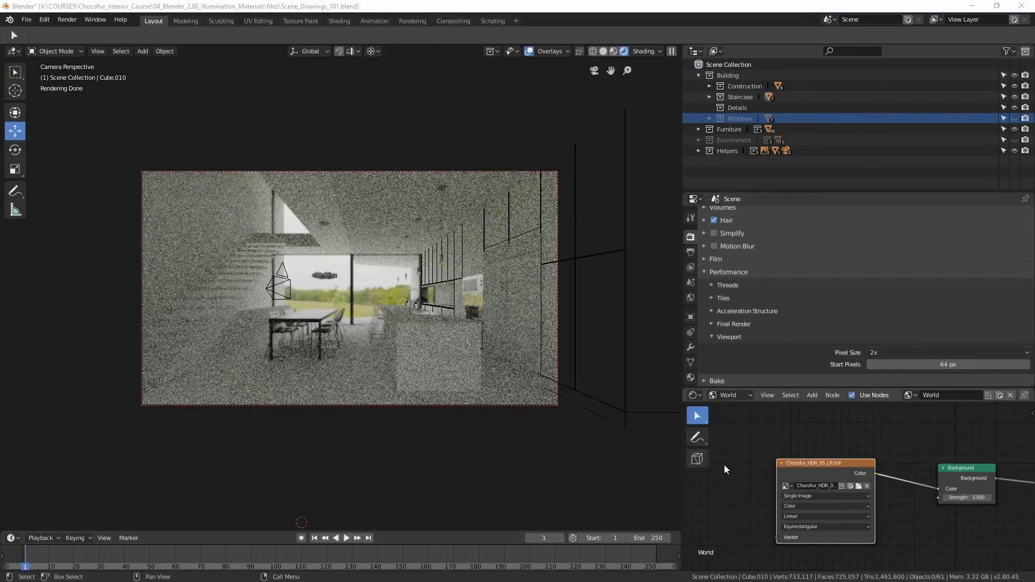
middle_click_drag(753, 473, 871, 461)
scroll(871, 468, "up", 3)
scroll(874, 467, "down", 3)
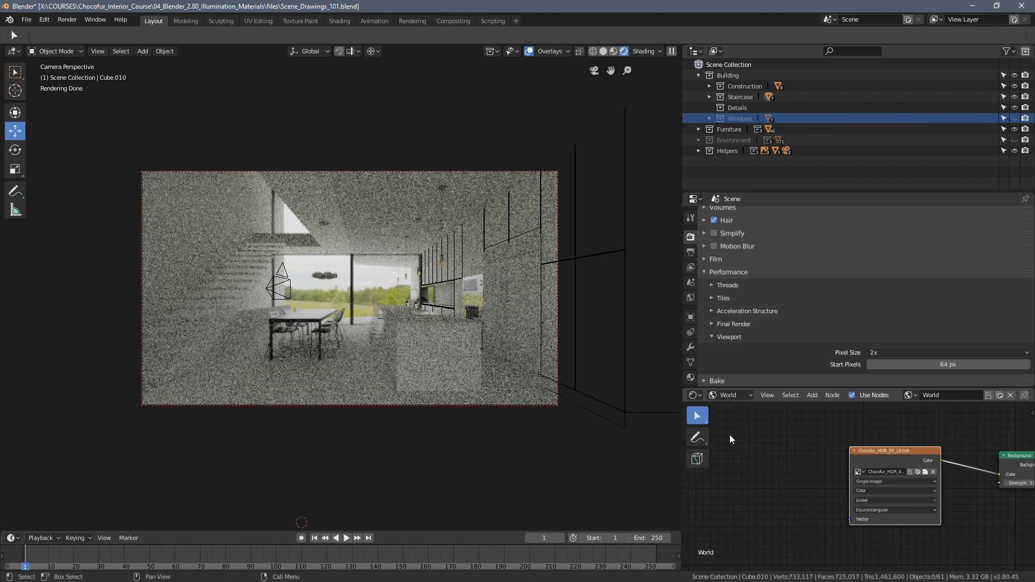
mouse_move(462, 342)
middle_mouse_down()
mouse_move(486, 355)
mouse_move(451, 349)
mouse_move(417, 300)
mouse_move(445, 335)
mouse_move(410, 316)
mouse_move(251, 302)
mouse_move(247, 281)
mouse_move(341, 311)
mouse_move(459, 324)
mouse_move(372, 323)
mouse_move(417, 307)
mouse_move(487, 310)
mouse_move(428, 334)
mouse_move(465, 308)
mouse_move(368, 300)
mouse_move(433, 323)
middle_mouse_up()
key("KP_0")
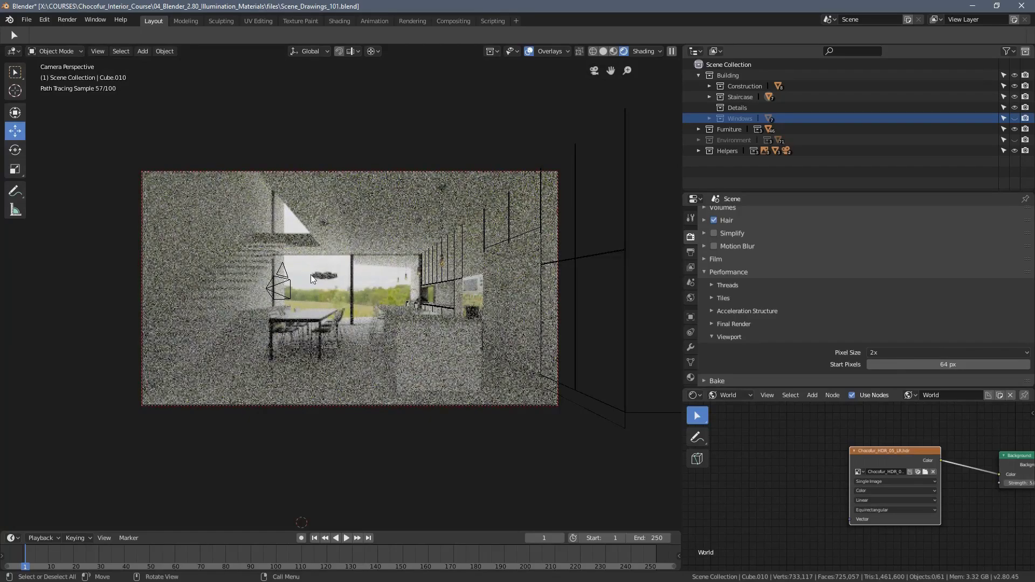
middle_click_drag(745, 447, 758, 428)
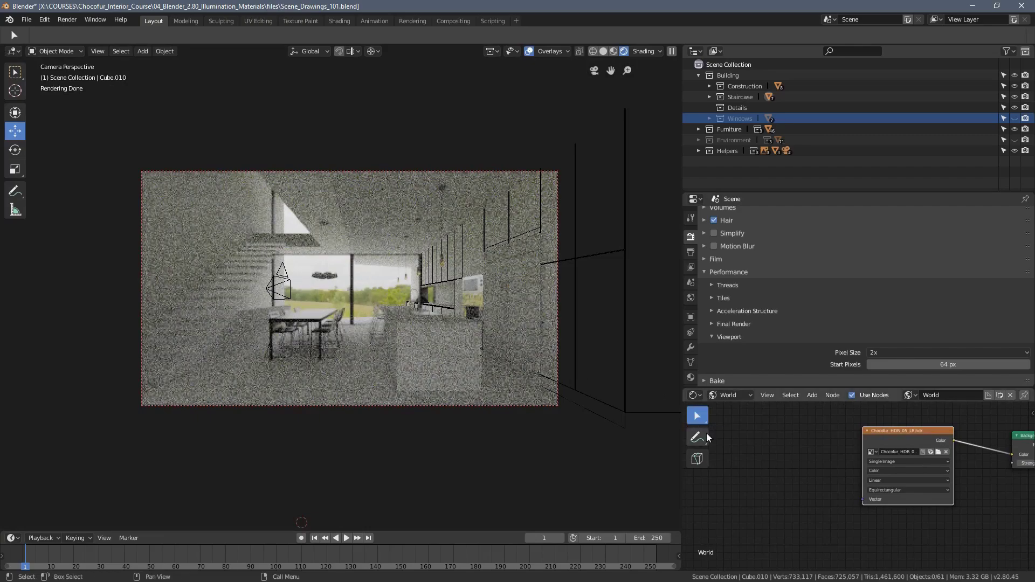
scroll(706, 432, "up", 2)
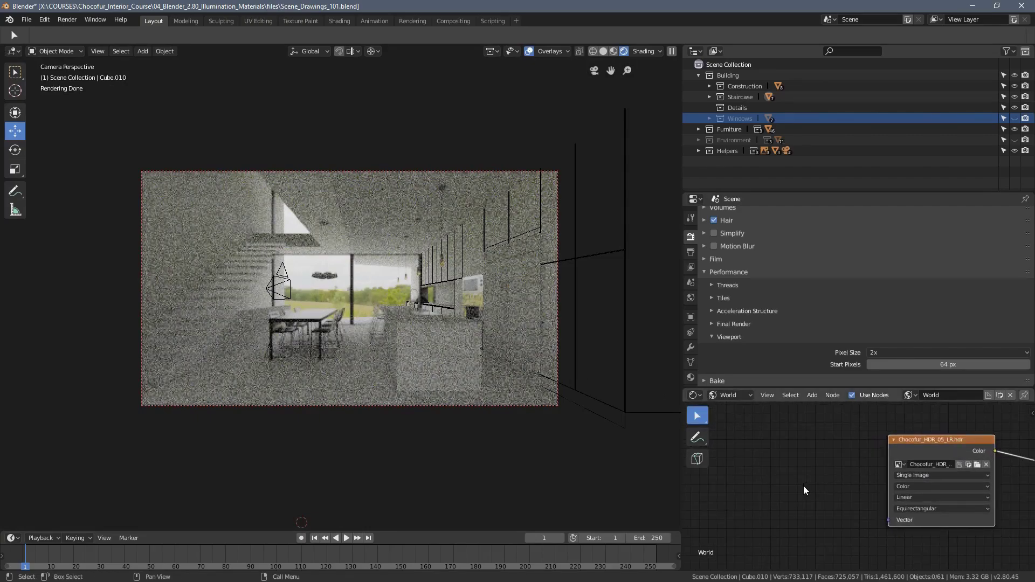
scroll(949, 496, "down", 2)
Add a Texture Coordinate node to the World node tree, placed before the Chocofur HDR environment texture node
middle_click_drag(962, 499, 797, 507)
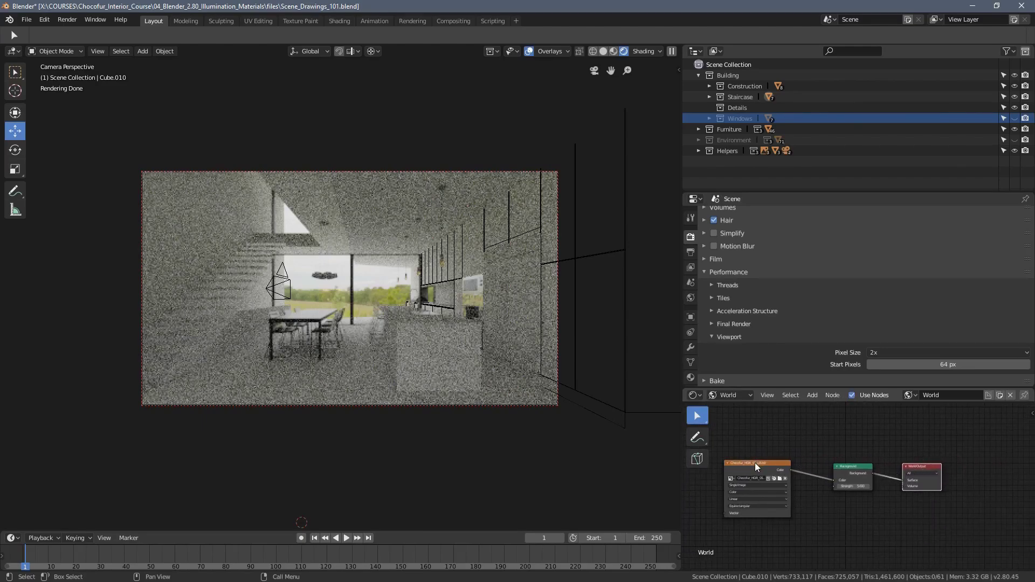
left_click_drag(755, 463, 776, 463)
middle_click_drag(777, 466, 886, 463)
scroll(770, 474, "up", 6)
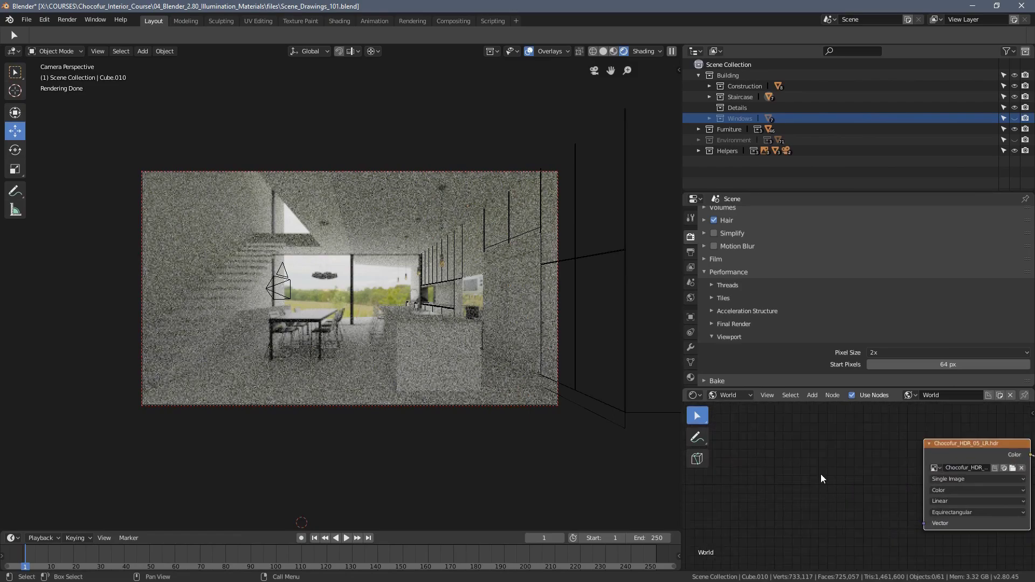
key("shift+a")
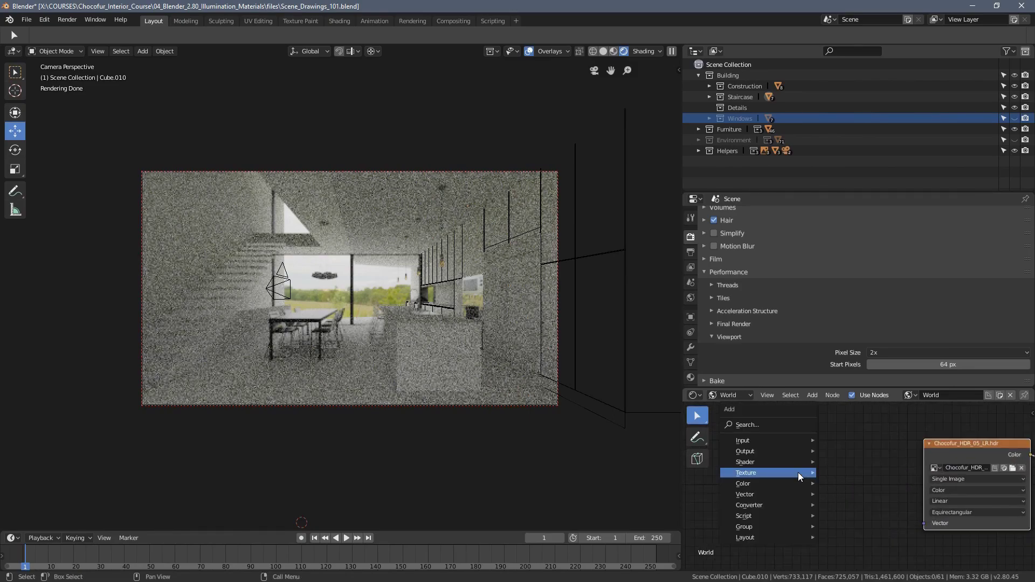
mouse_move(767, 442)
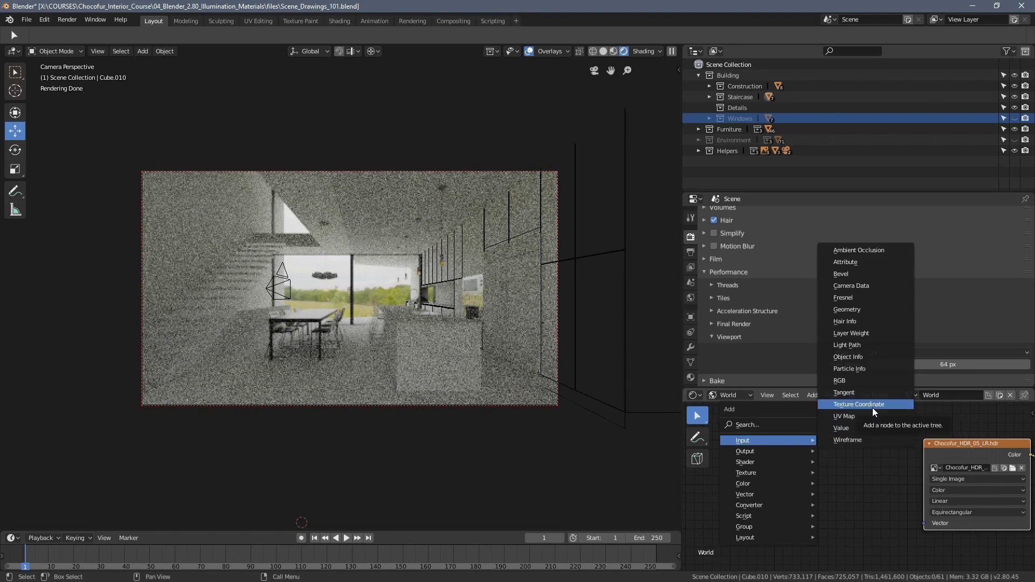
left_click(872, 408)
left_click(761, 436)
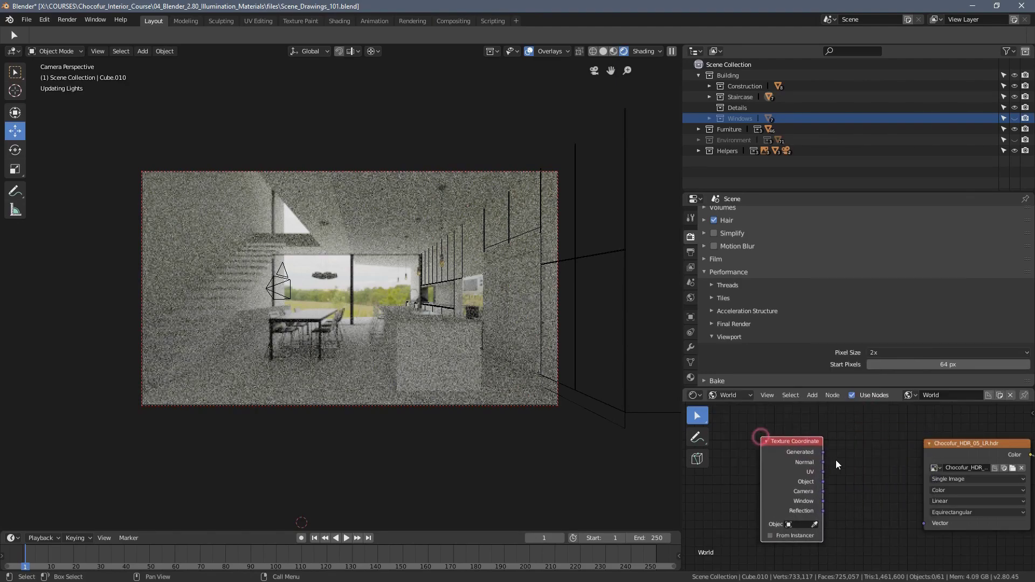
Link the Texture Coordinate's Generated output to the HDR texture's Vector input and move the nodes apart to leave a gap
middle_click_drag(846, 458, 817, 467)
scroll(816, 467, "up", 3)
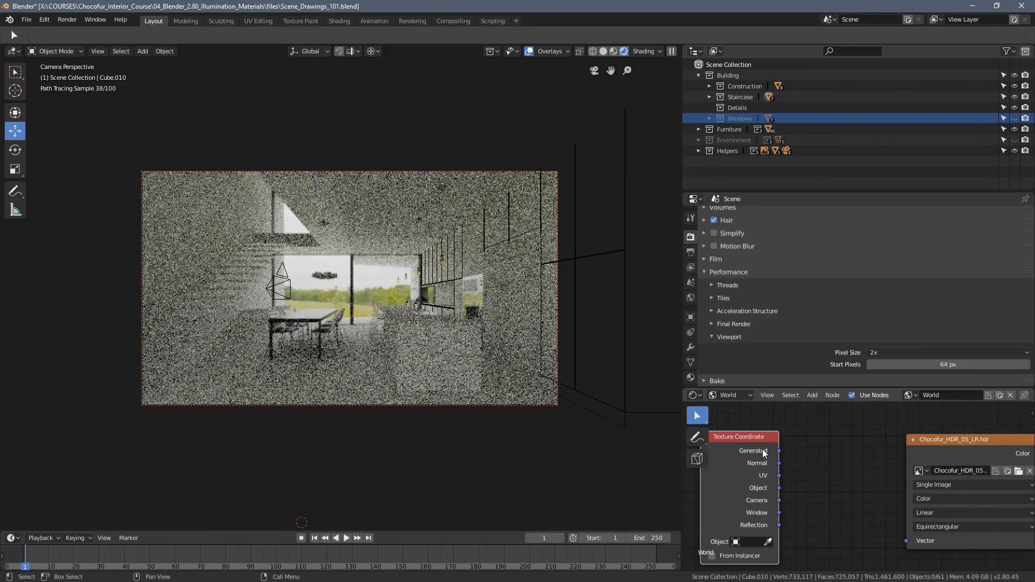
left_click_drag(780, 452, 905, 543)
scroll(862, 535, "down", 2)
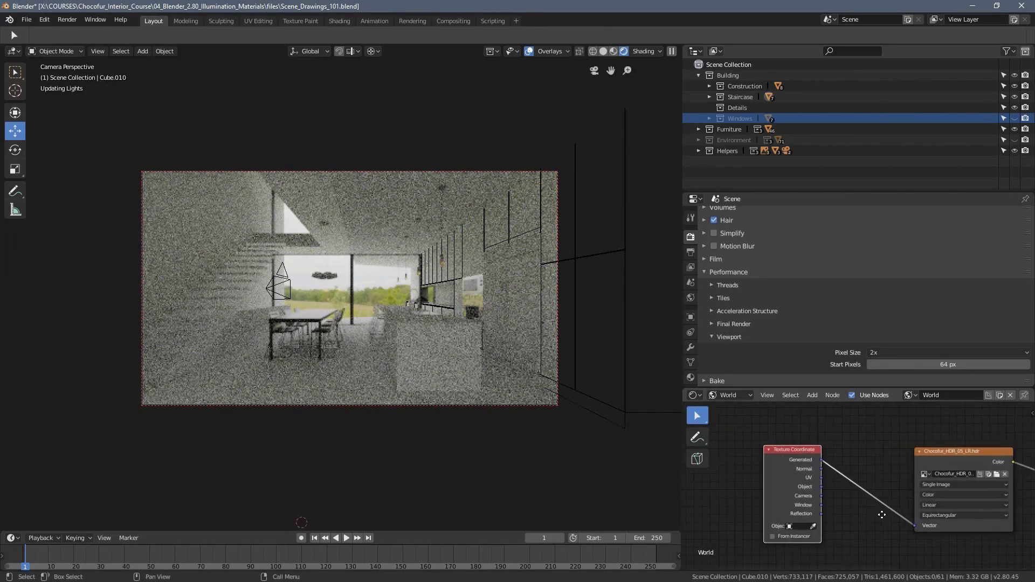
left_click_drag(810, 452, 716, 452)
middle_click_drag(752, 464, 826, 468)
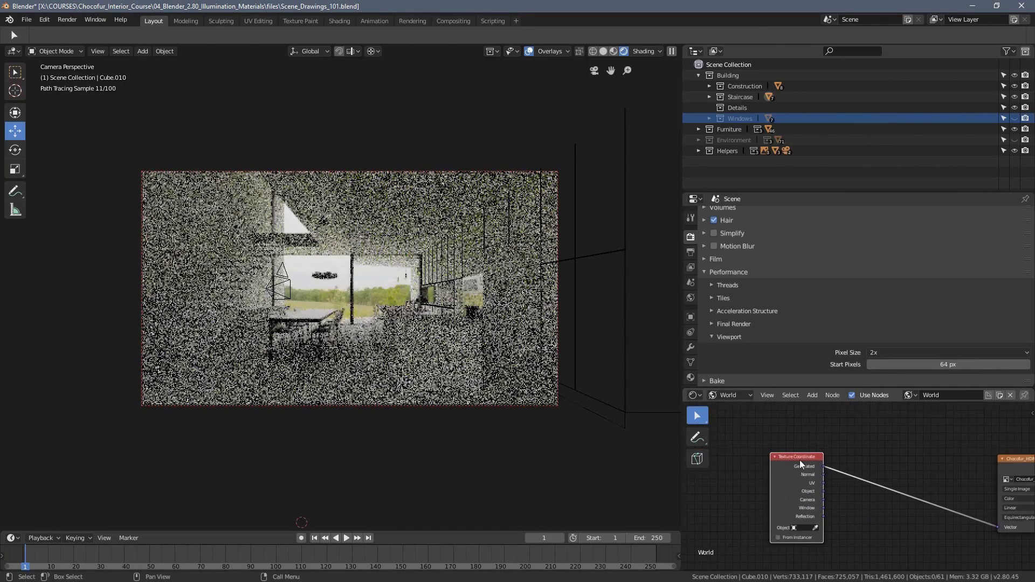
left_click_drag(792, 457, 757, 455)
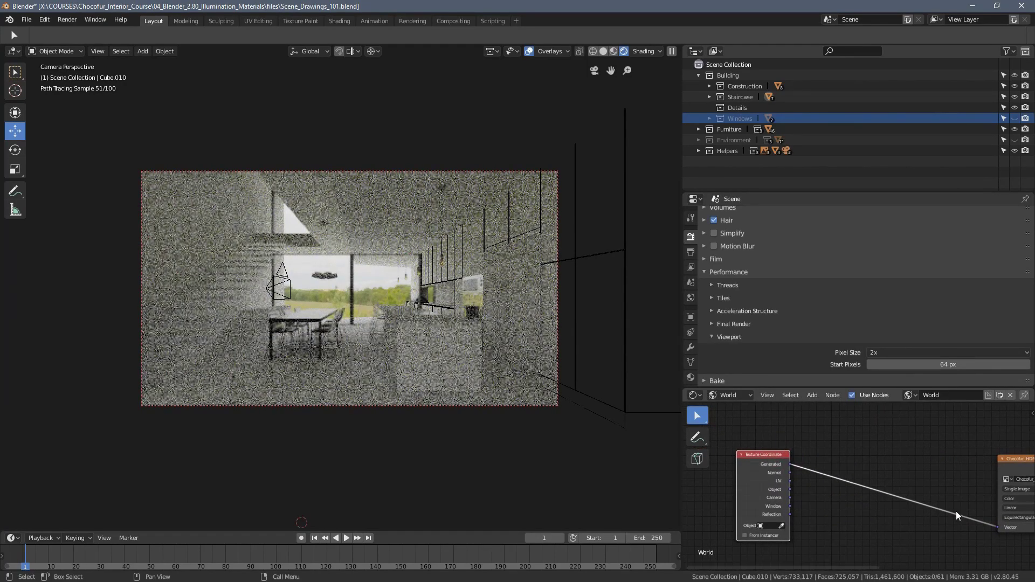
Insert a Mapping node on the link between the Texture Coordinate node and the HDR texture node
middle_click_drag(883, 466, 846, 477)
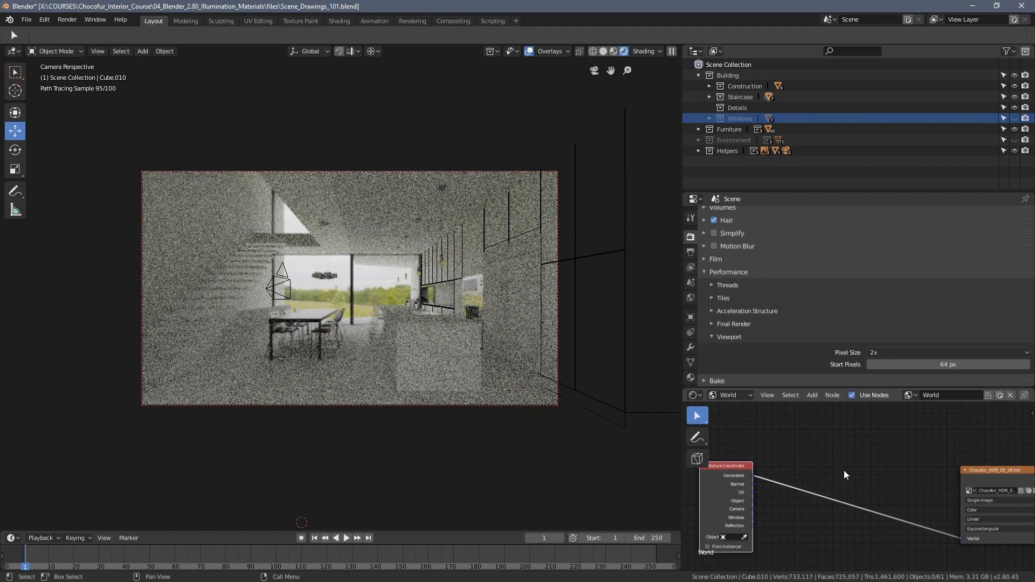
key("shift+a")
mouse_move(800, 540)
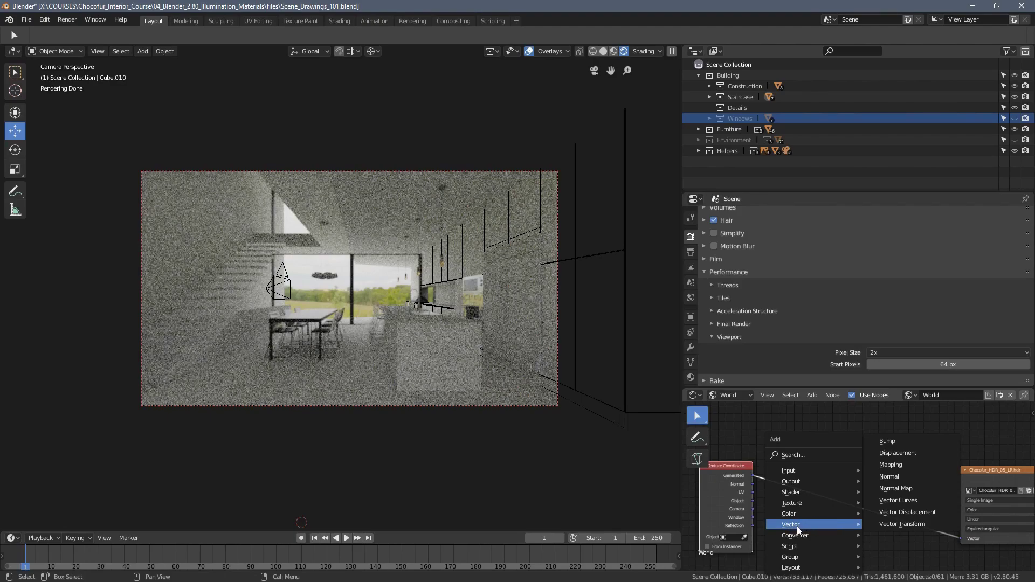
left_click(910, 465)
left_click(869, 480)
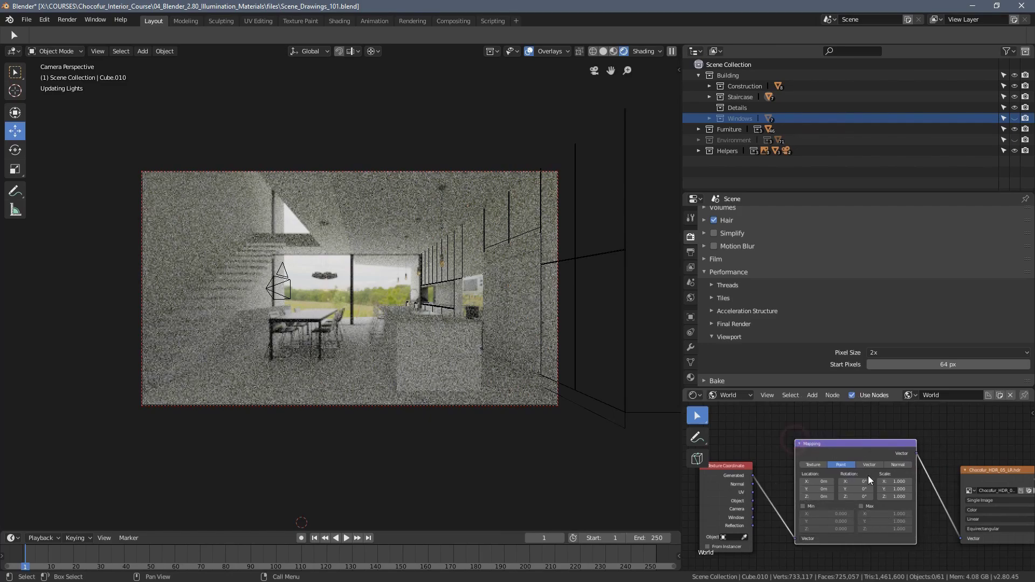
Try a Z rotation of 90° in the Mapping node and check the background through the windows
key("Home")
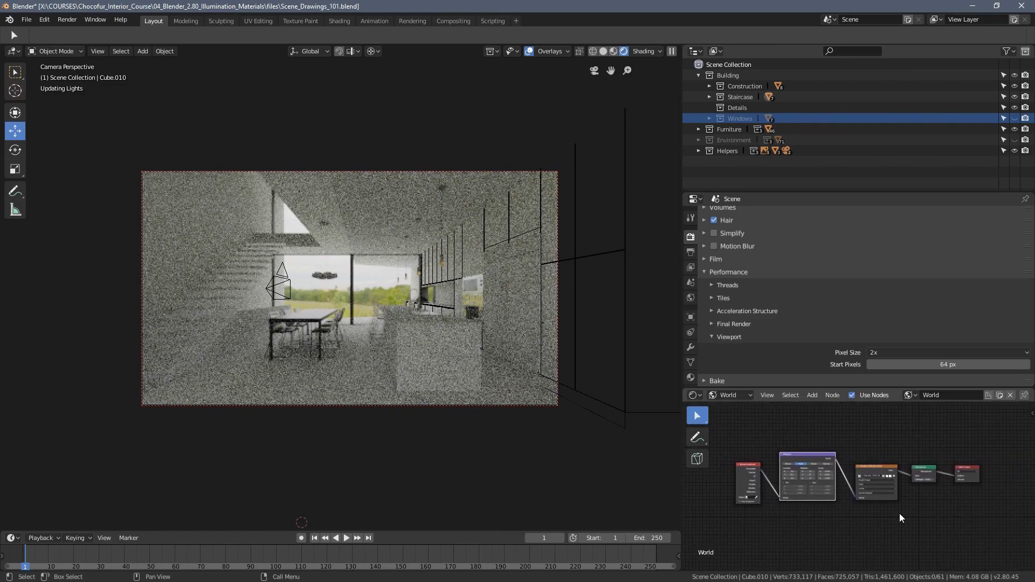
scroll(787, 477, "up", 5)
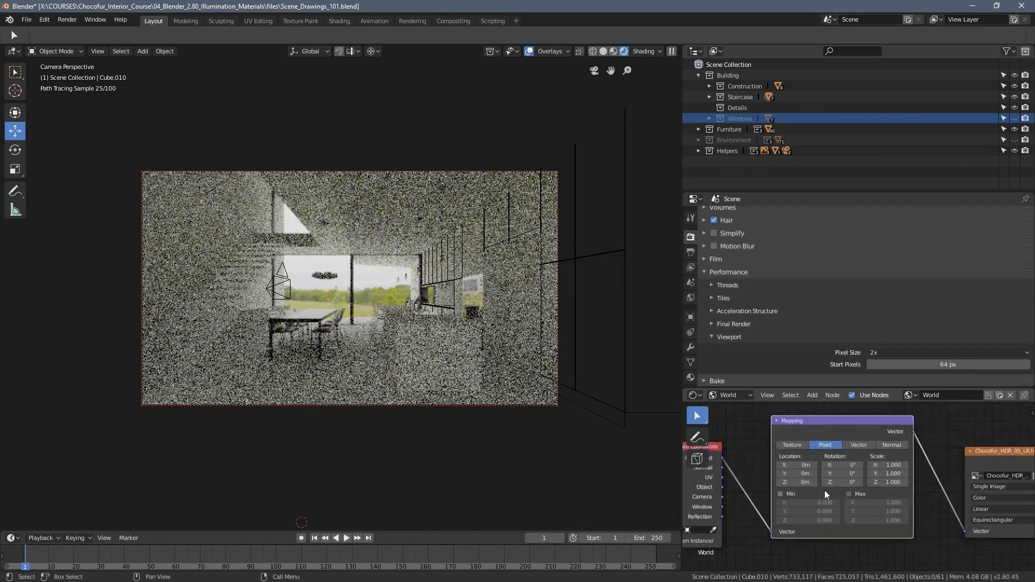
scroll(824, 490, "up", 3)
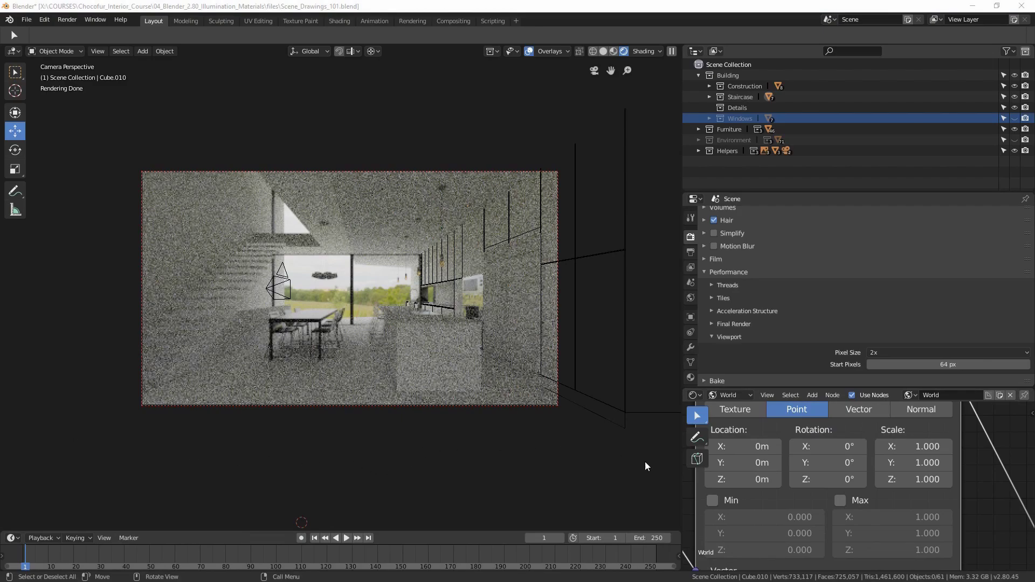
scroll(852, 480, "down", 1)
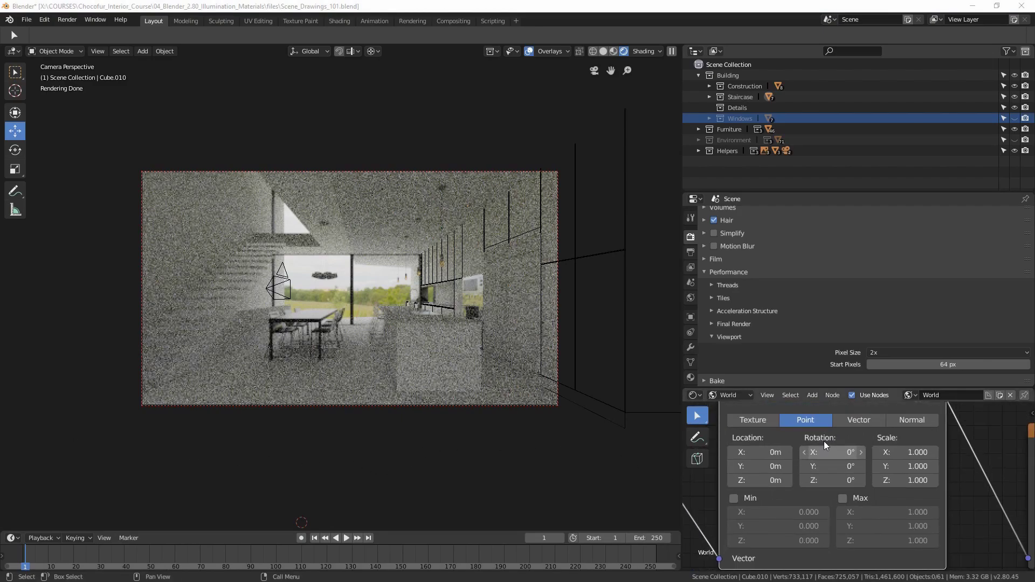
left_click(833, 480)
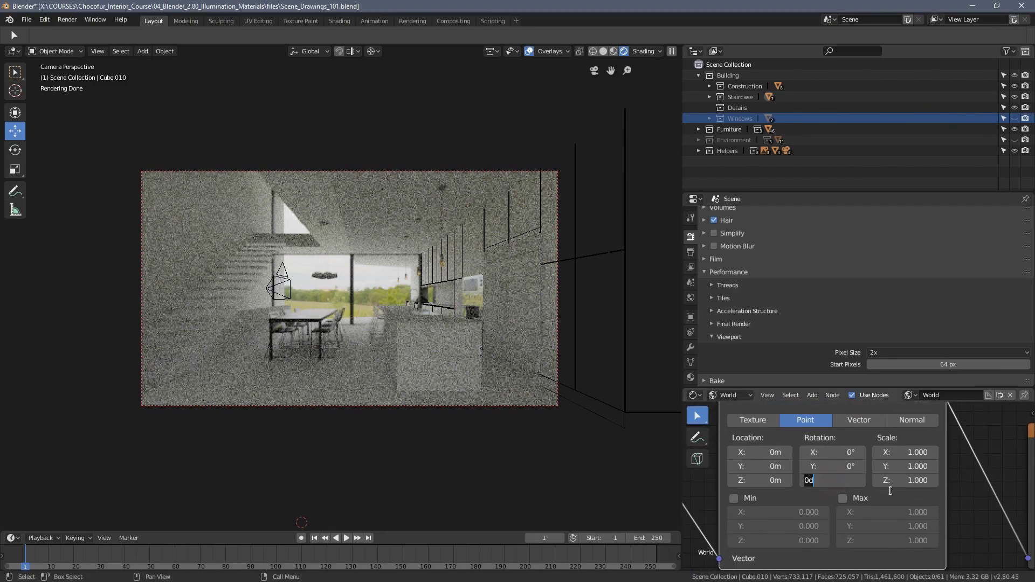
type("90")
key("Return")
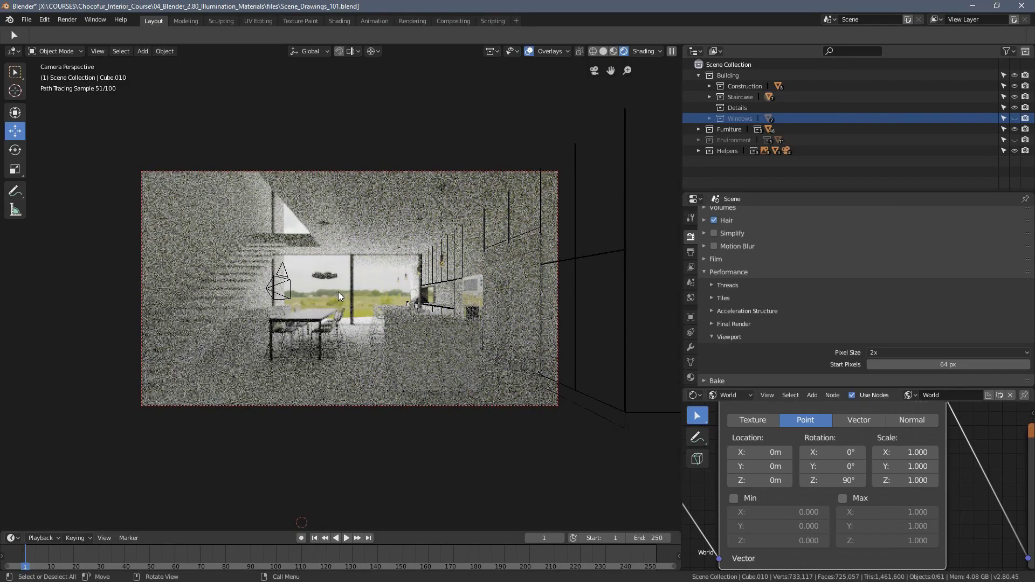
scroll(340, 294, "up", 2)
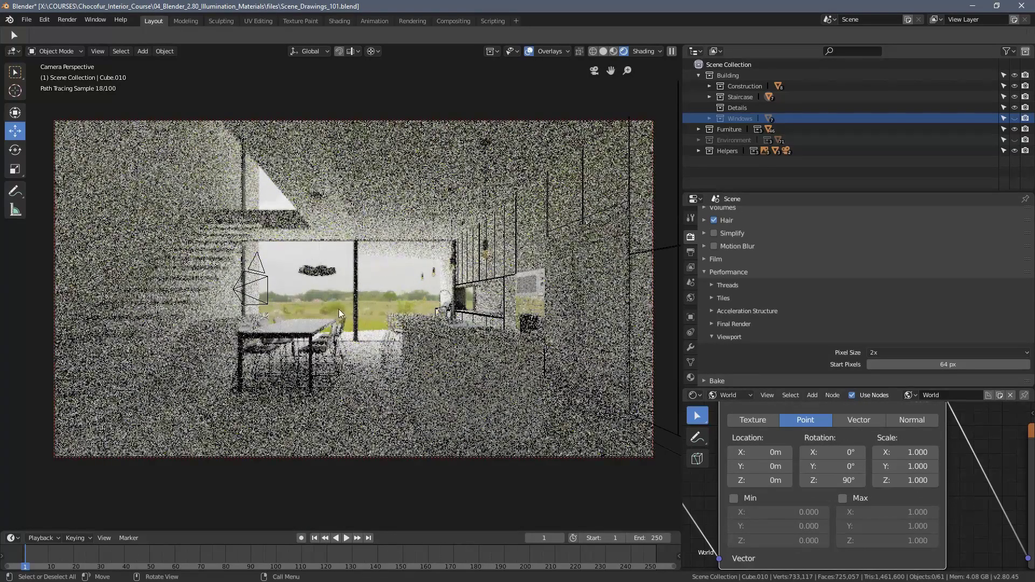
Try a Z rotation of 120° in the Mapping node to turn the HDR environment further
left_click(809, 480)
type("1")
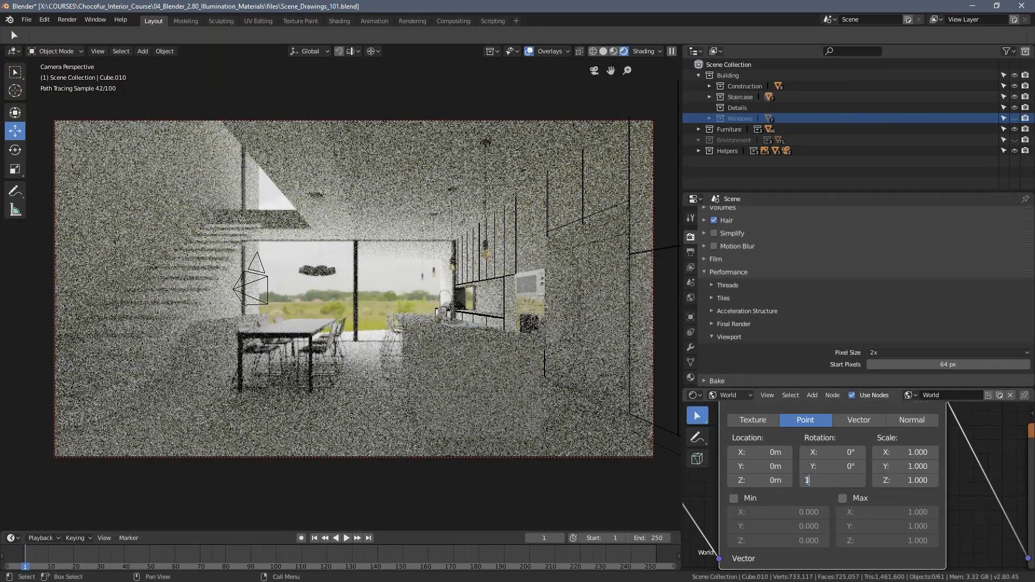
type("20")
key("Return")
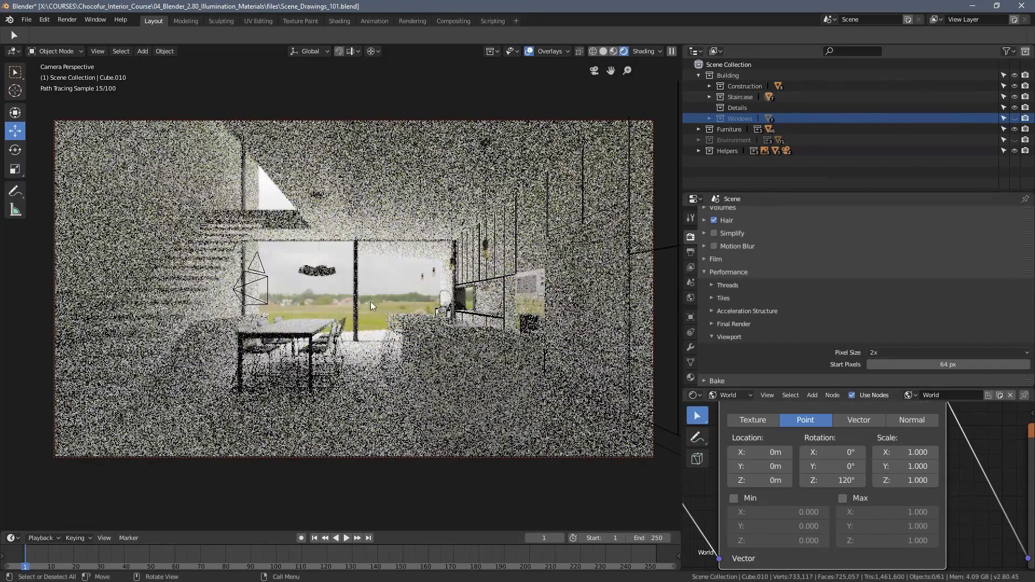
Set the Mapping node's Z rotation to 180°
left_click(828, 480)
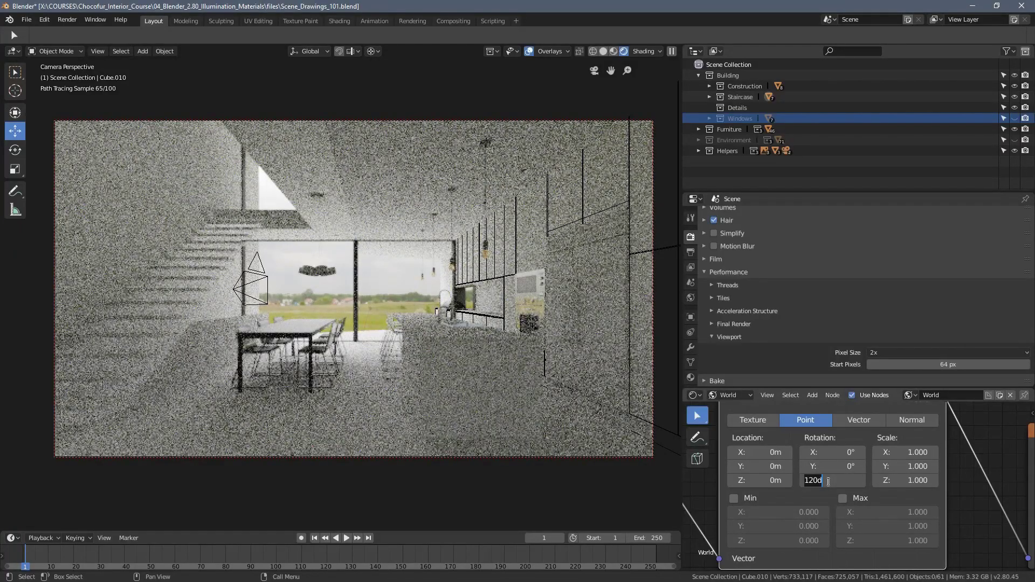
type("180")
key("Return")
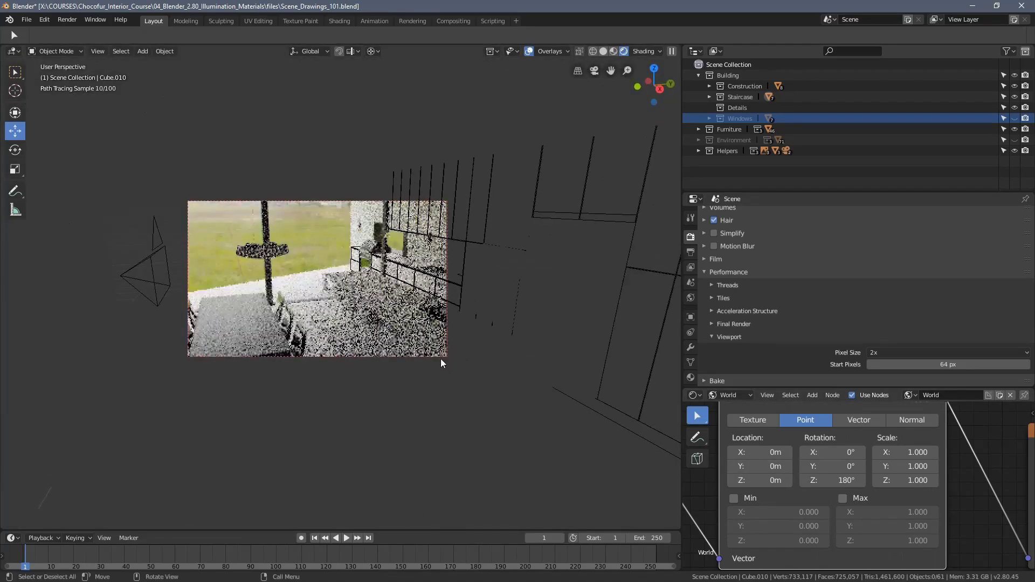
Return the viewport to the camera view of the kitchen interior
scroll(436, 367, "down", 6)
middle_click_drag(426, 357, 389, 335)
key("KP_0")
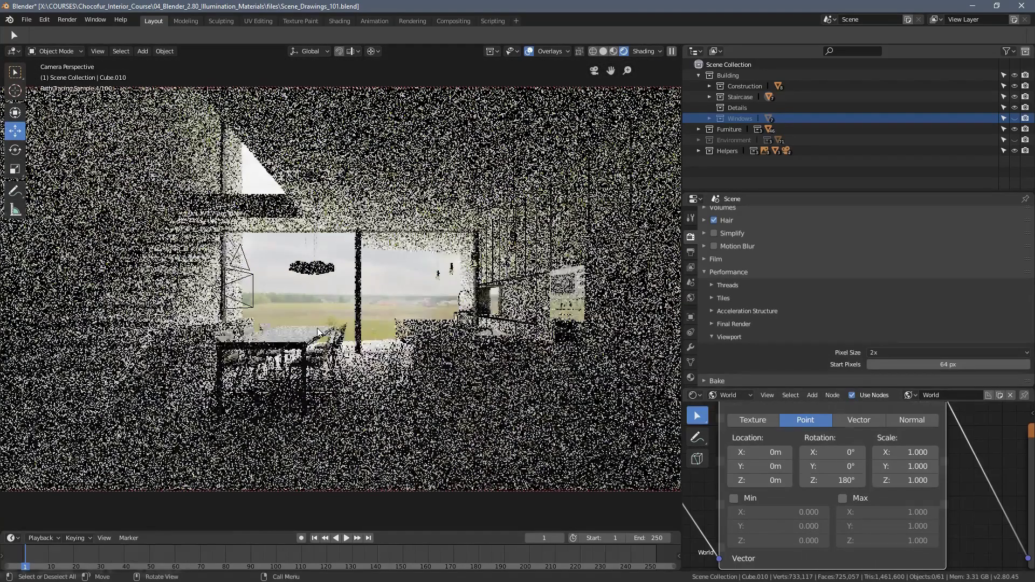
Restrict the viewport render region to the wall and steps of the staircase for a closer preview
middle_click_drag(274, 321, 325, 332, "shift")
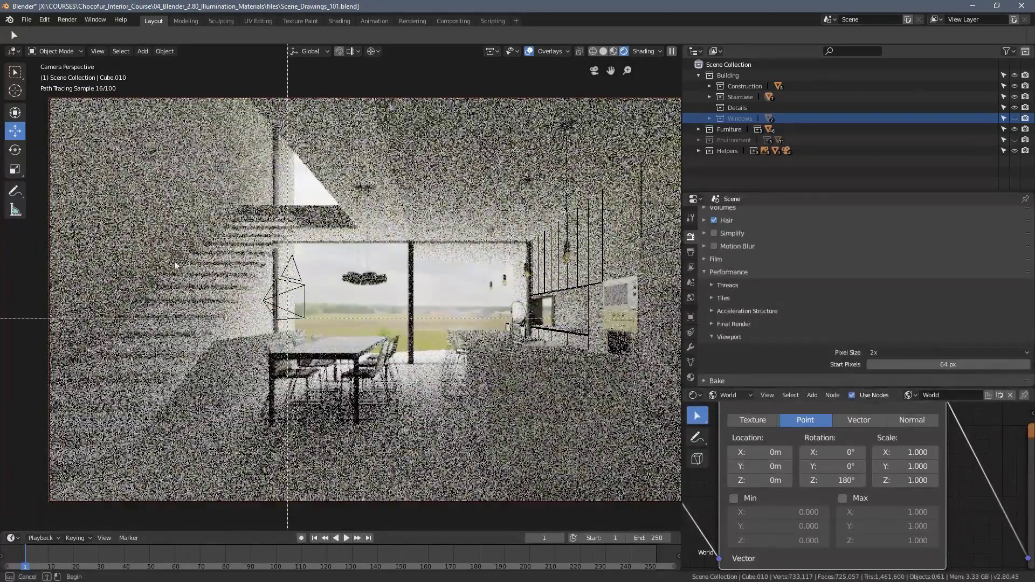
key("ctrl+b")
left_click_drag(119, 231, 267, 349)
scroll(240, 335, "up", 4)
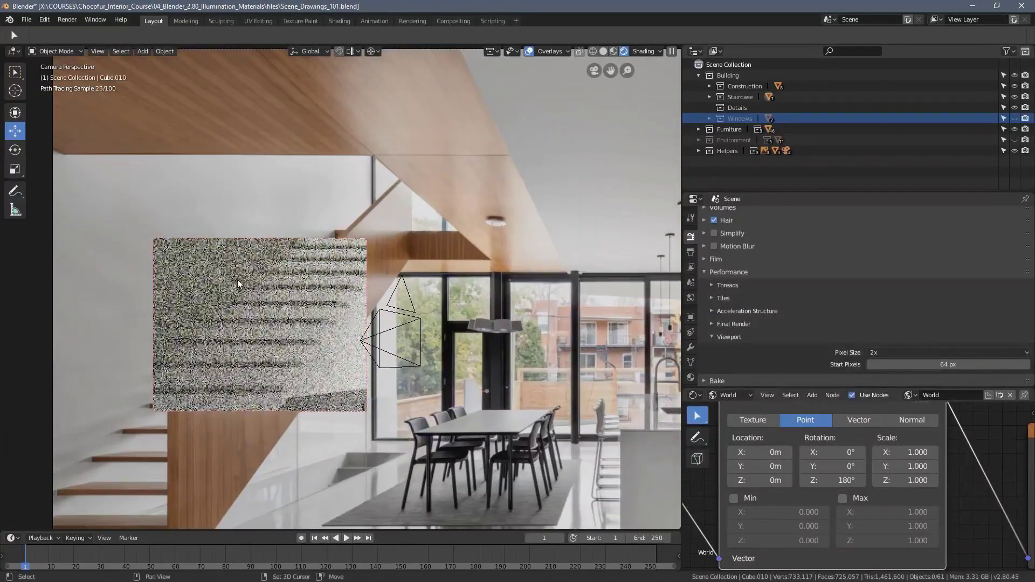
middle_click_drag(238, 279, 254, 290, "shift")
key("ctrl+b")
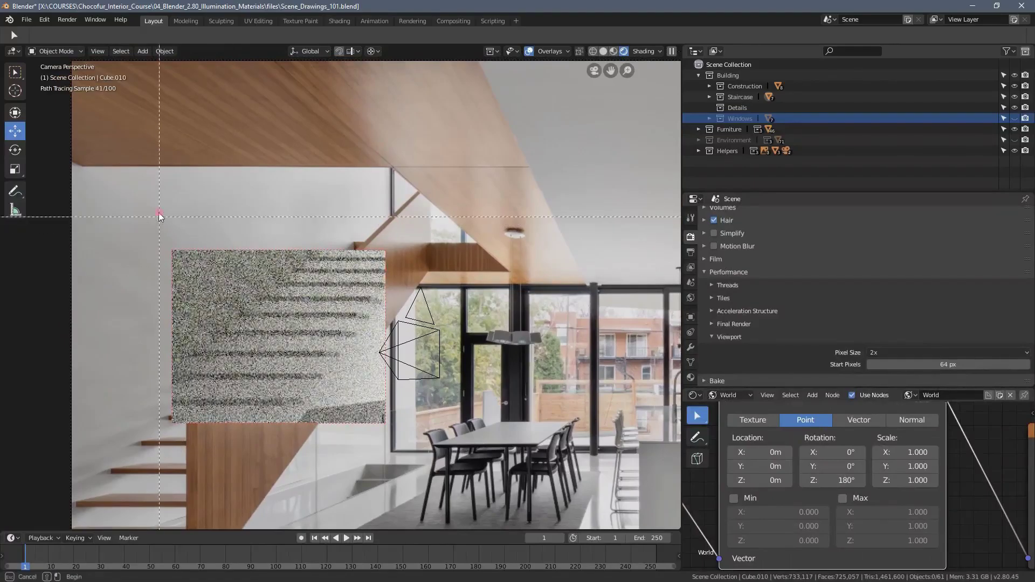
left_click_drag(158, 212, 349, 348)
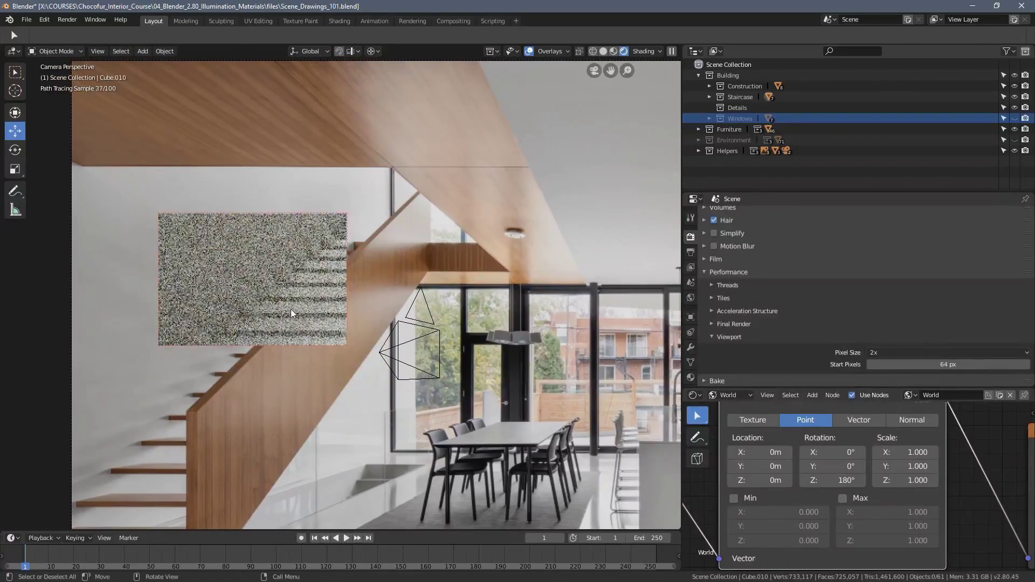
scroll(287, 305, "up", 1)
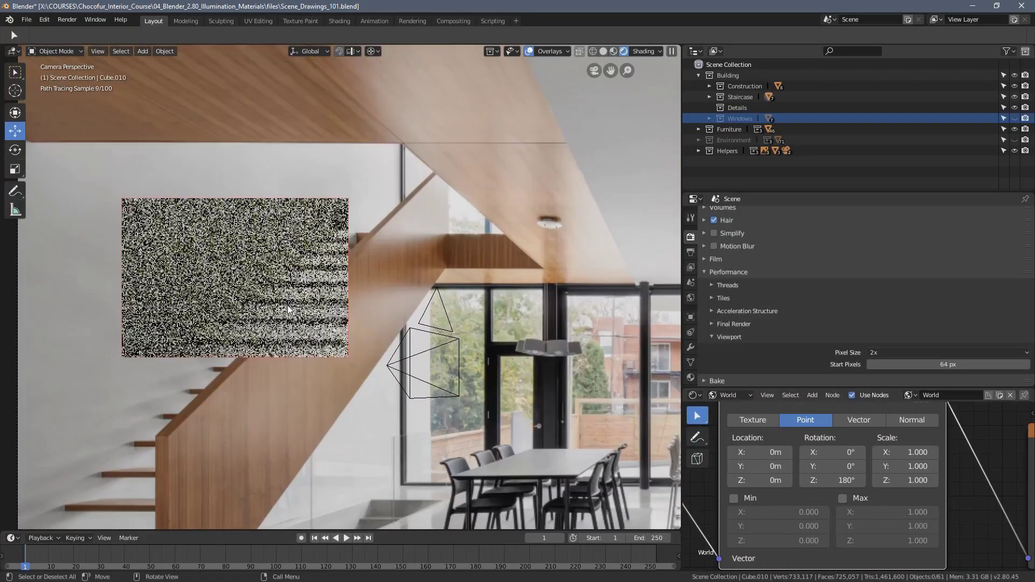
scroll(287, 305, "up", 1)
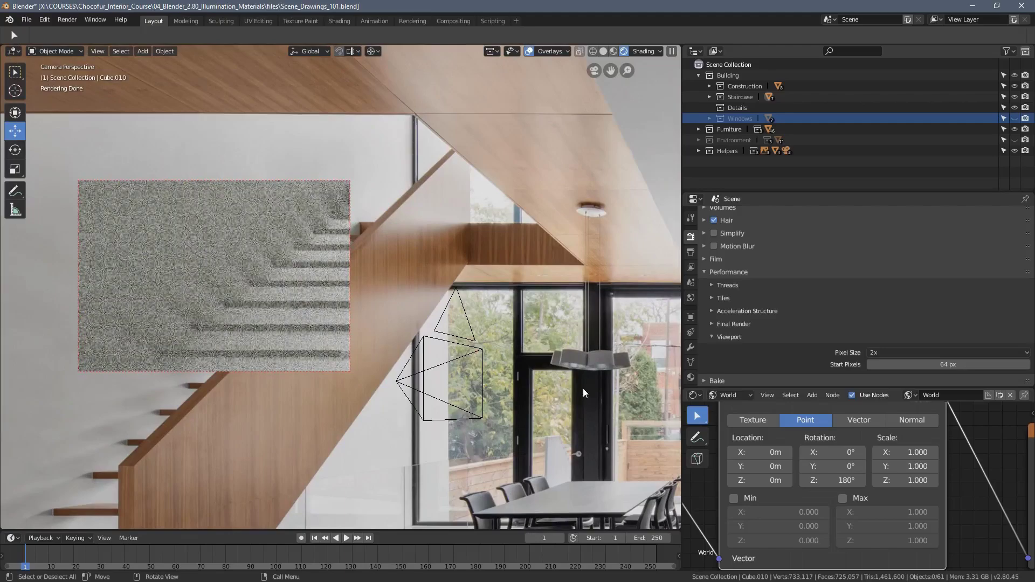
Try a Z rotation of 270° in the Mapping node to compare the shading on the staircase wall
double_click(811, 481)
type("270")
key("Return")
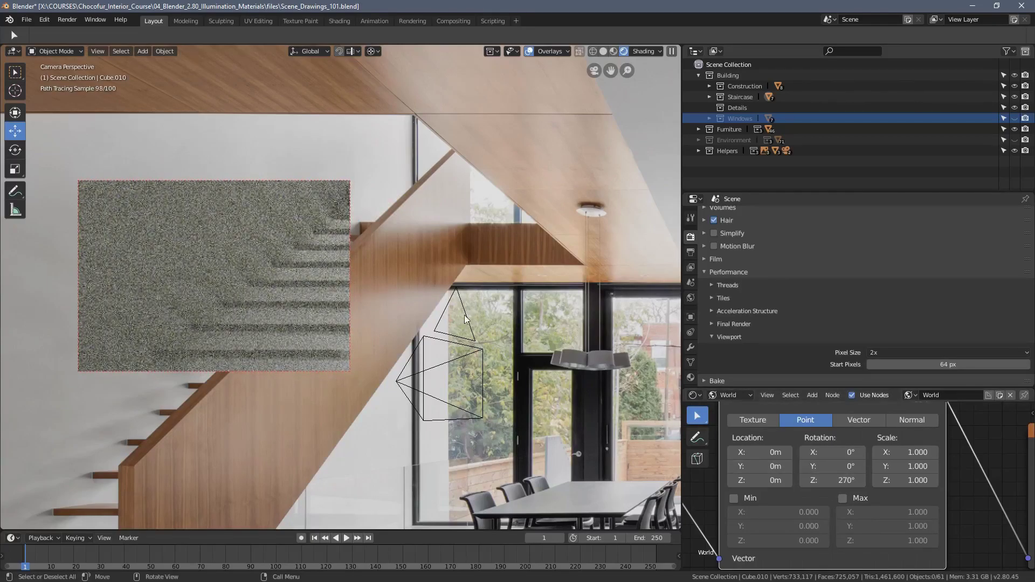
Set the Mapping node's Z rotation to 120°
left_click(842, 485)
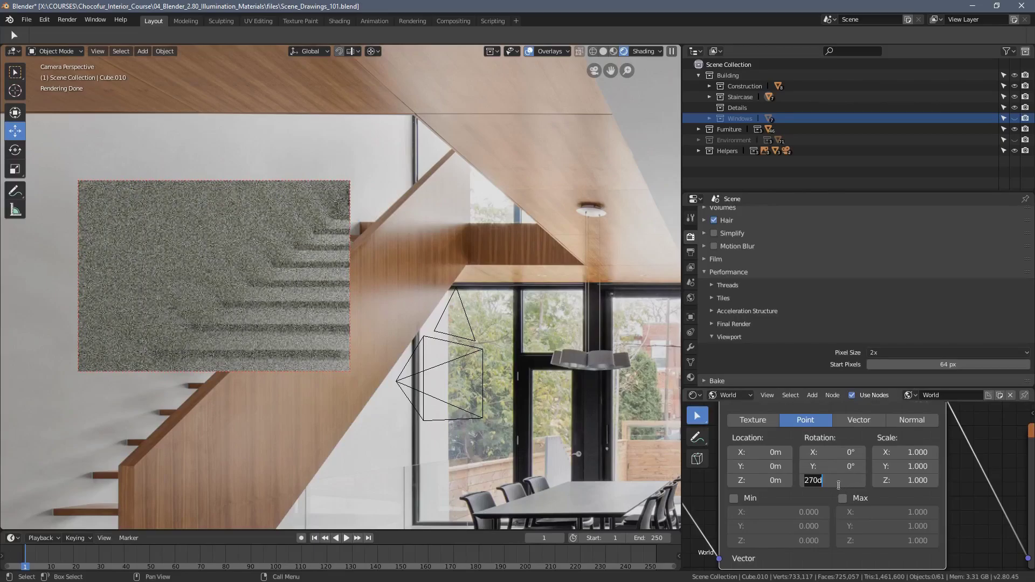
type("120")
key("Return")
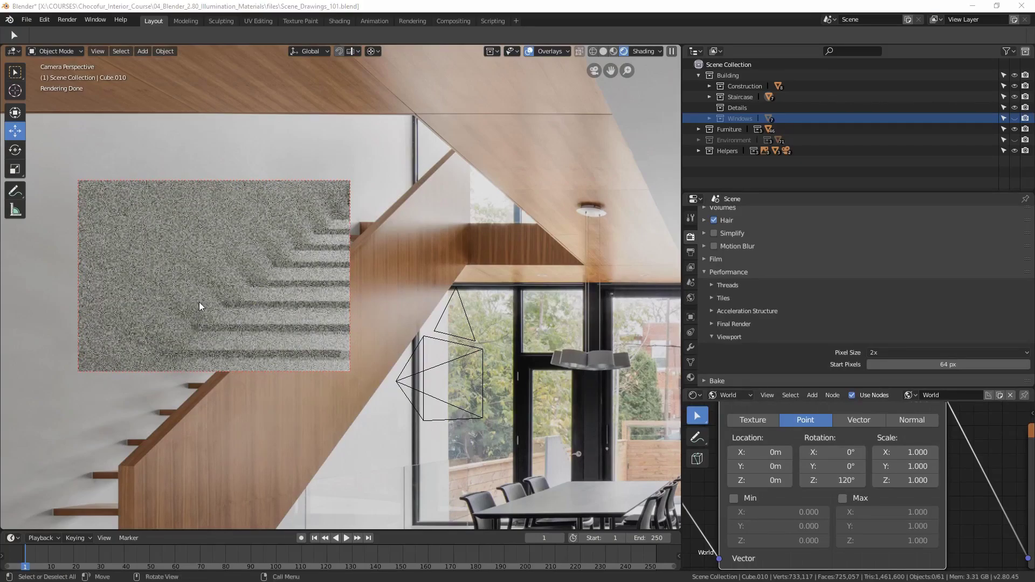
Switch to Photos, examine the stair shadows and overall lighting in the reference photo, and return to Blender
key("alt+Tab")
scroll(187, 304, "up", 5, "ctrl")
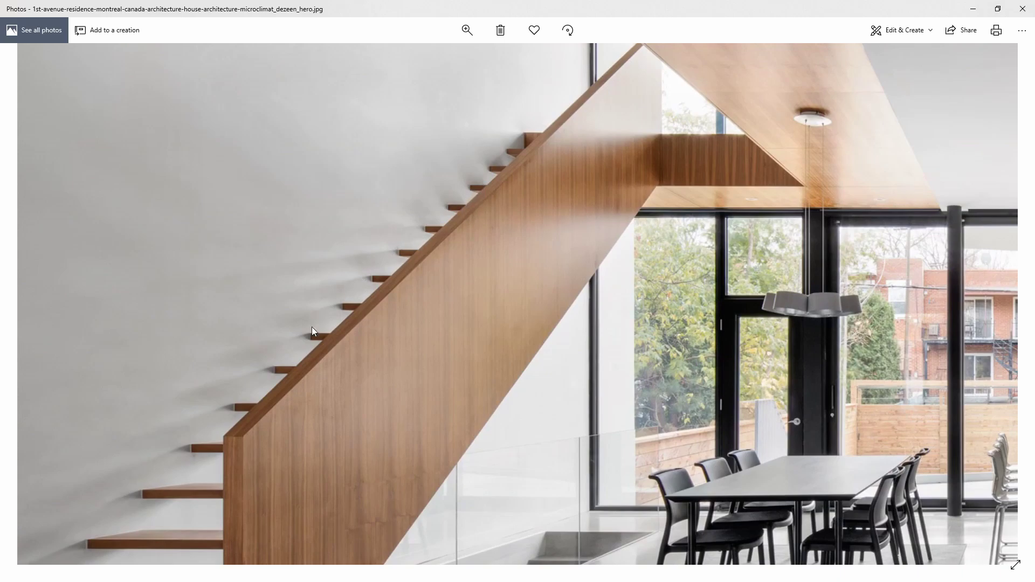
scroll(322, 347, "down", 5, "ctrl")
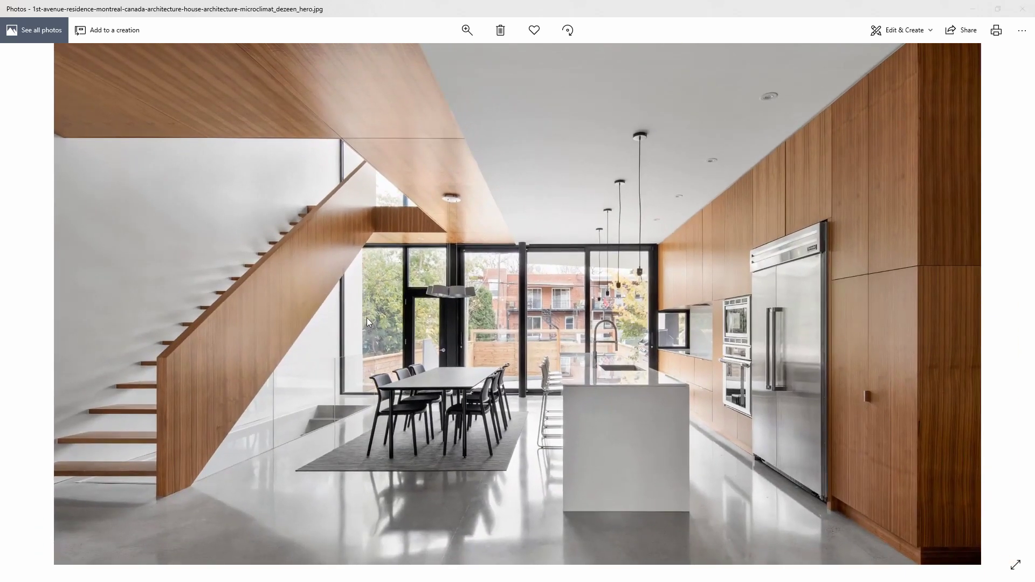
key("alt+Tab")
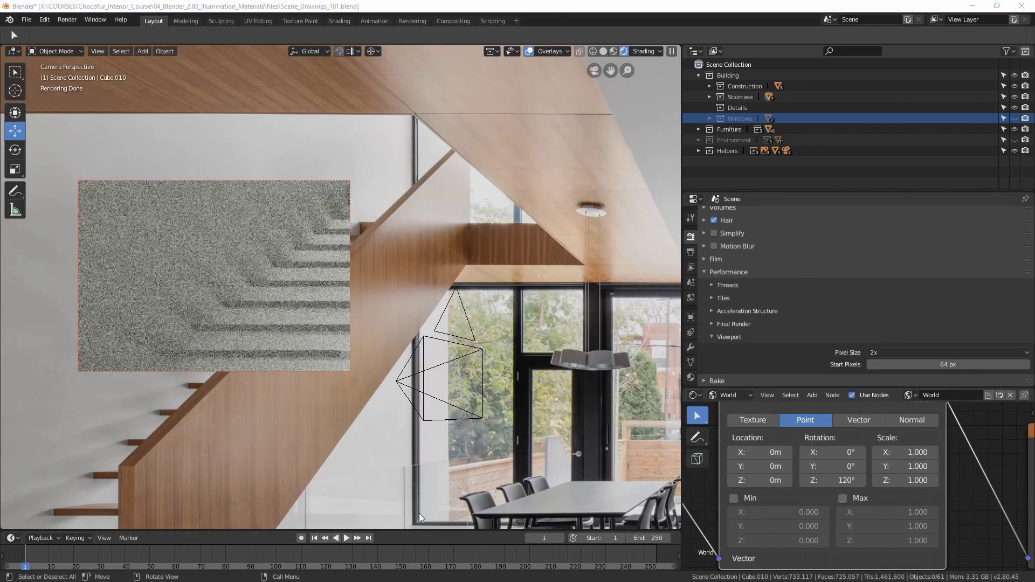
Enlarge the render region from the staircase patch to the whole camera frame
scroll(373, 412, "down", 5)
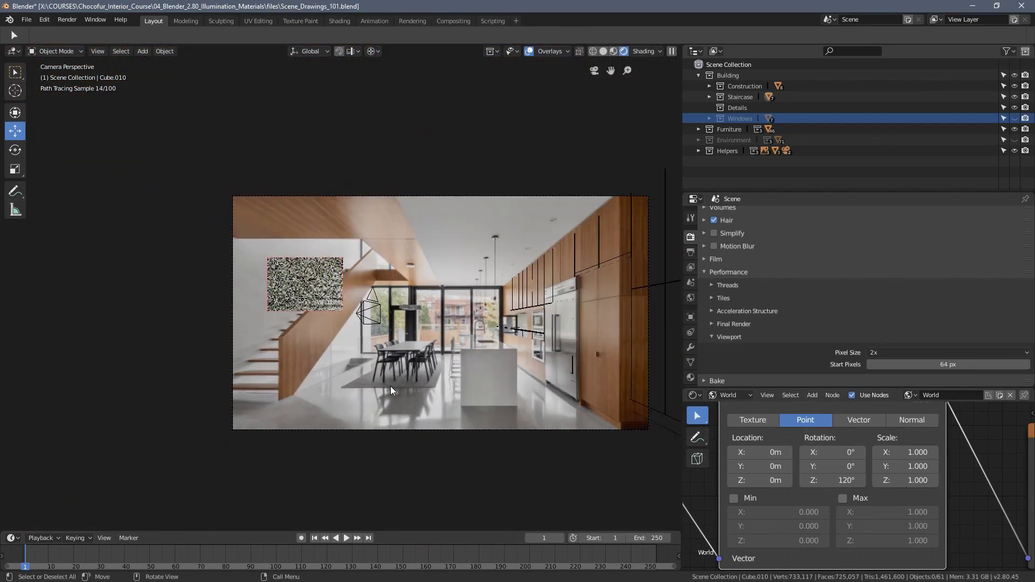
middle_click_drag(402, 381, 373, 387, "shift")
key("ctrl+b")
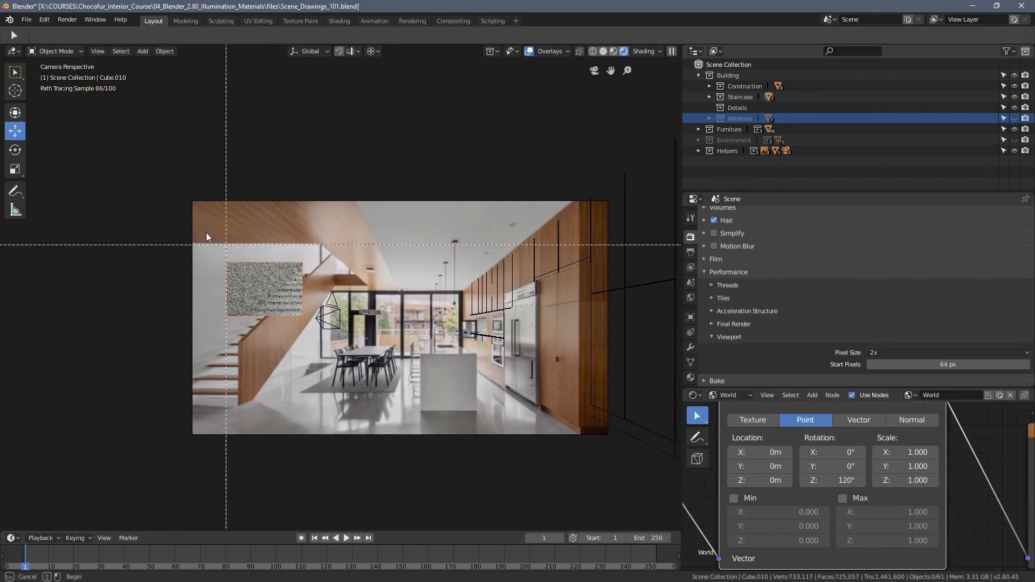
left_click_drag(180, 192, 610, 453)
middle_click_drag(441, 397, 428, 390, "shift")
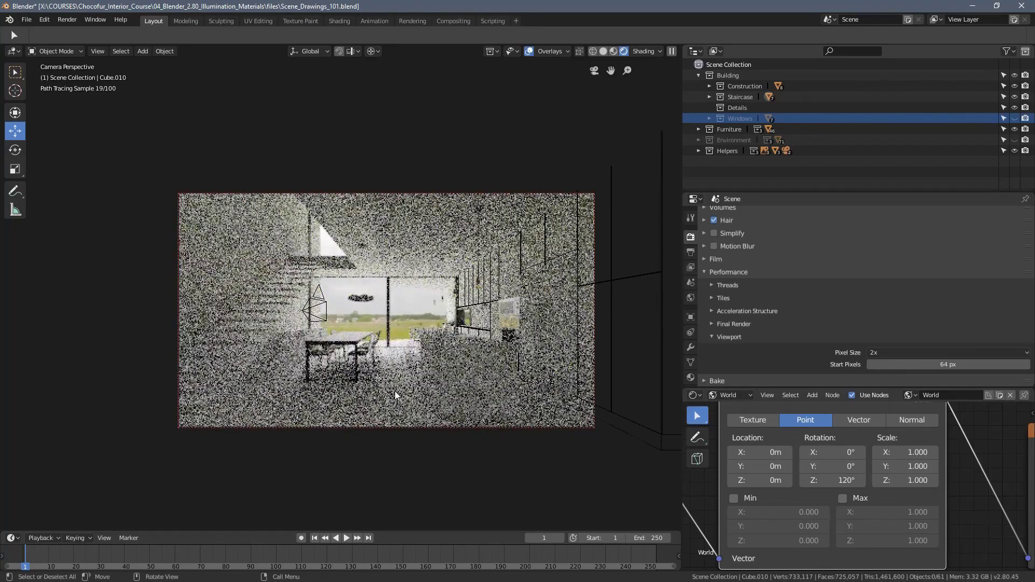
scroll(426, 380, "up", 1)
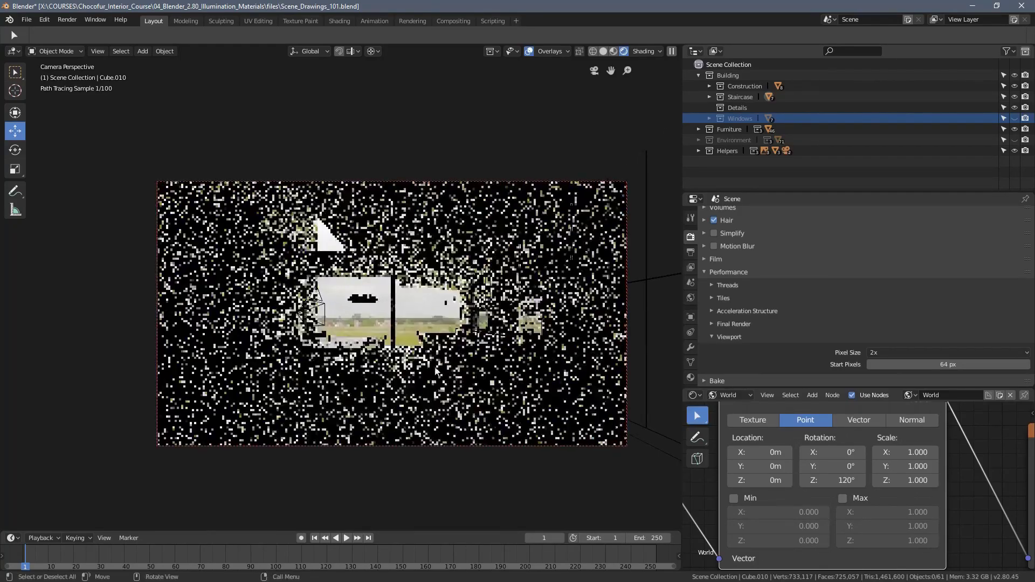
middle_click_drag(466, 372, 447, 368, "shift")
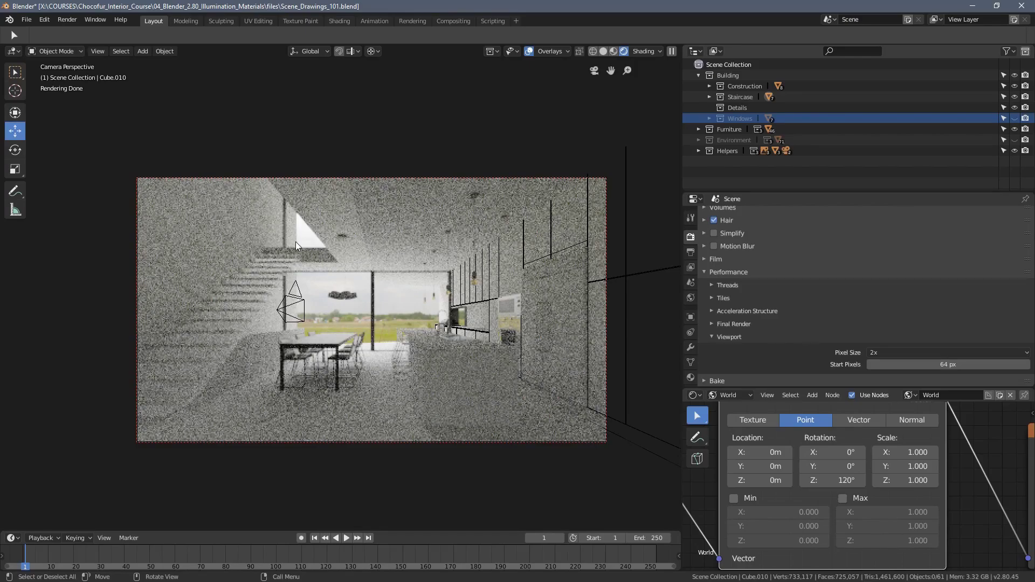
Limit the render region to a narrow rectangle over the staircase wall
scroll(286, 273, "up", 1)
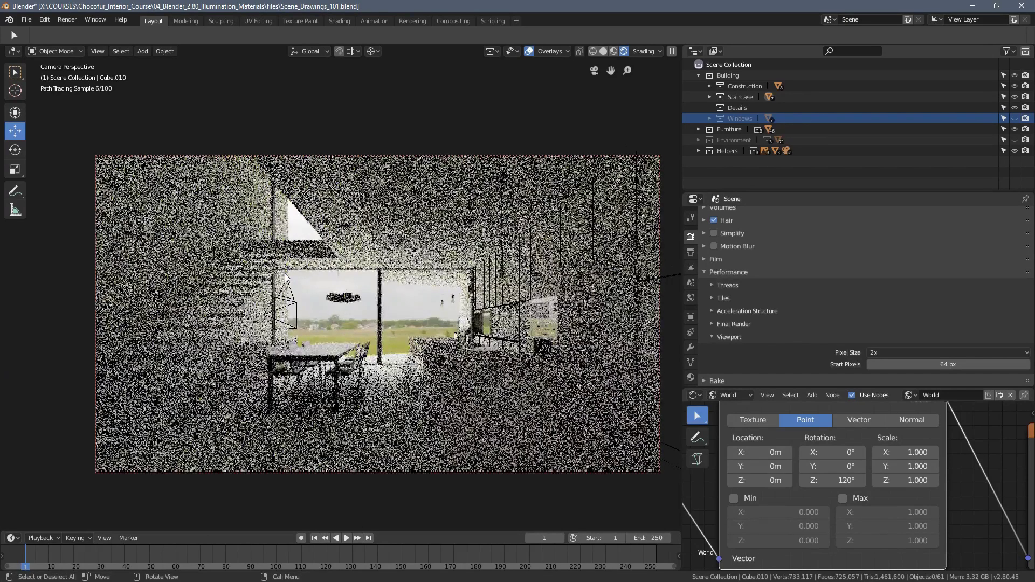
key("ctrl+b")
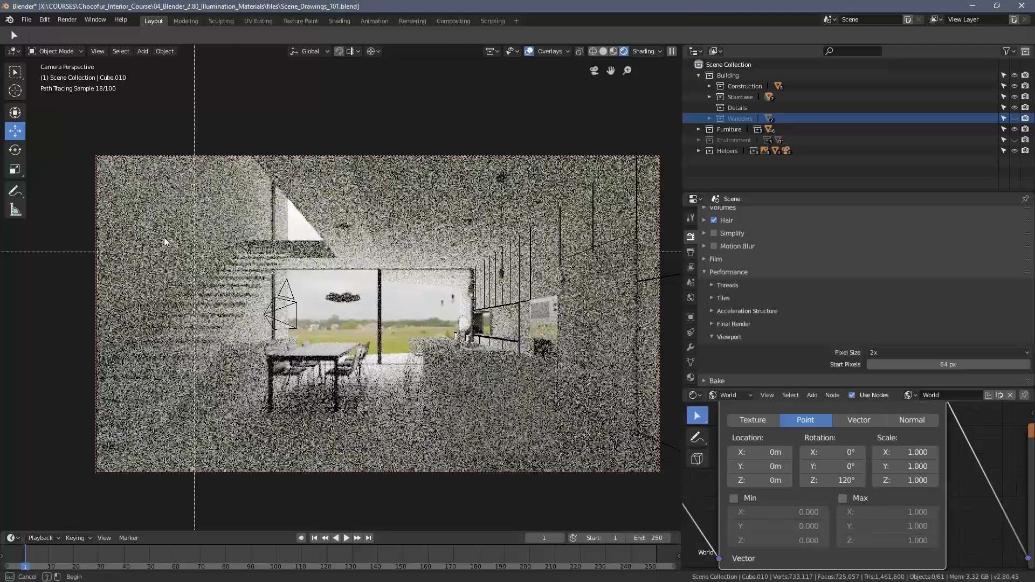
left_click_drag(154, 214, 234, 323)
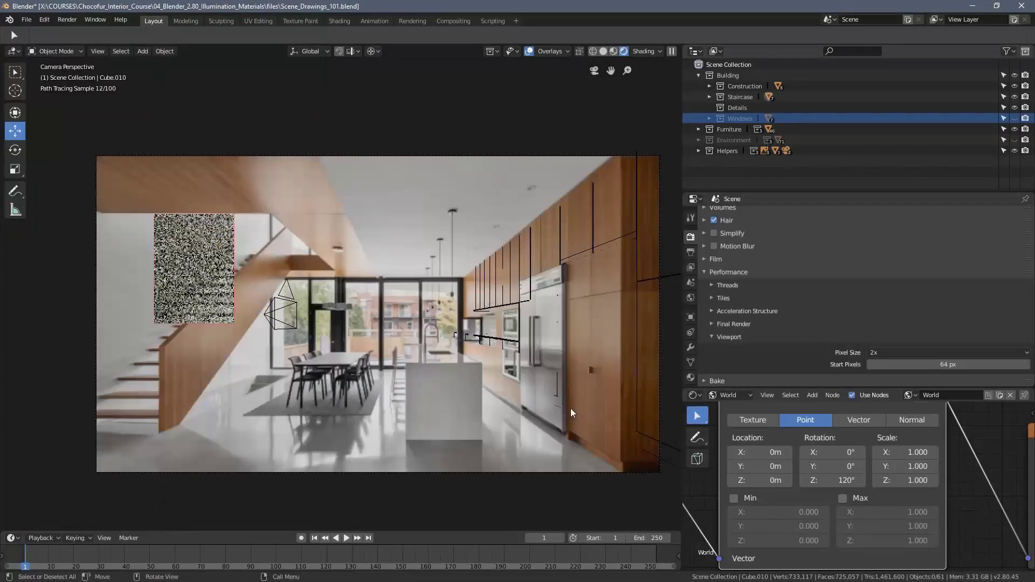
Redraw the render region around the full camera frame and bring the World node chain into view
scroll(788, 435, "down", 5)
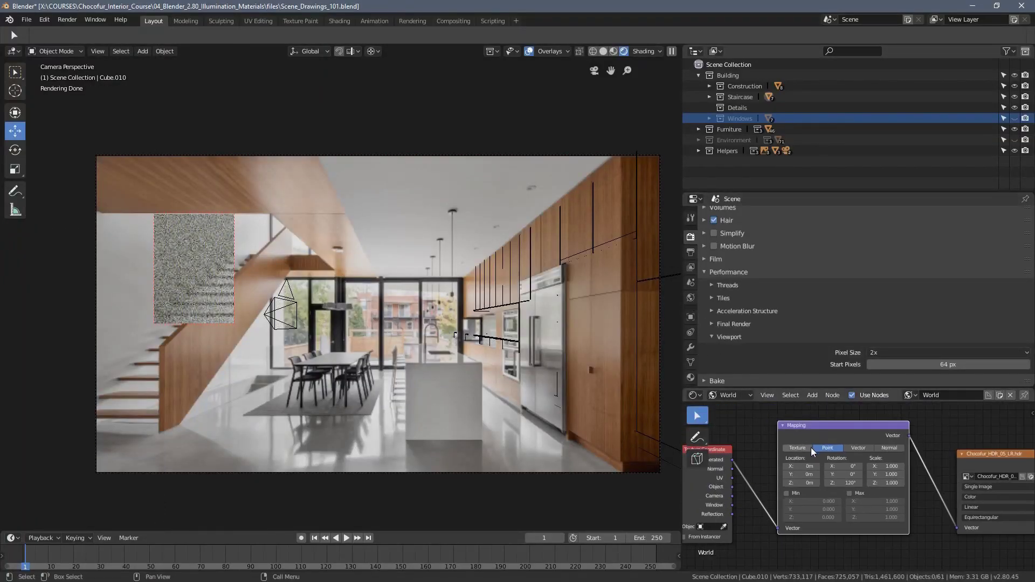
mouse_move(862, 466)
middle_mouse_down()
mouse_move(822, 467)
mouse_move(882, 467)
middle_mouse_up()
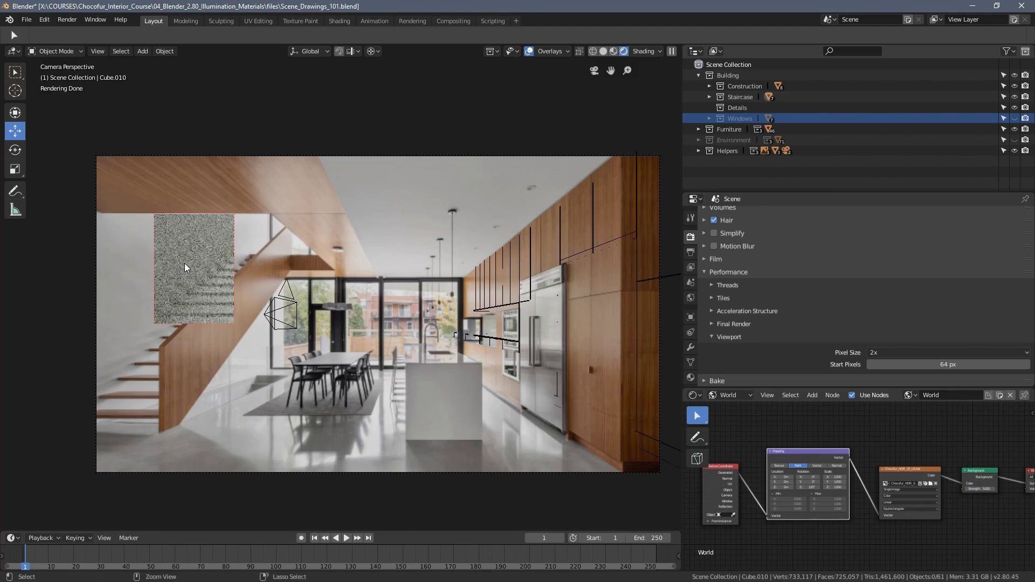
key("ctrl+b")
left_click_drag(91, 146, 666, 496)
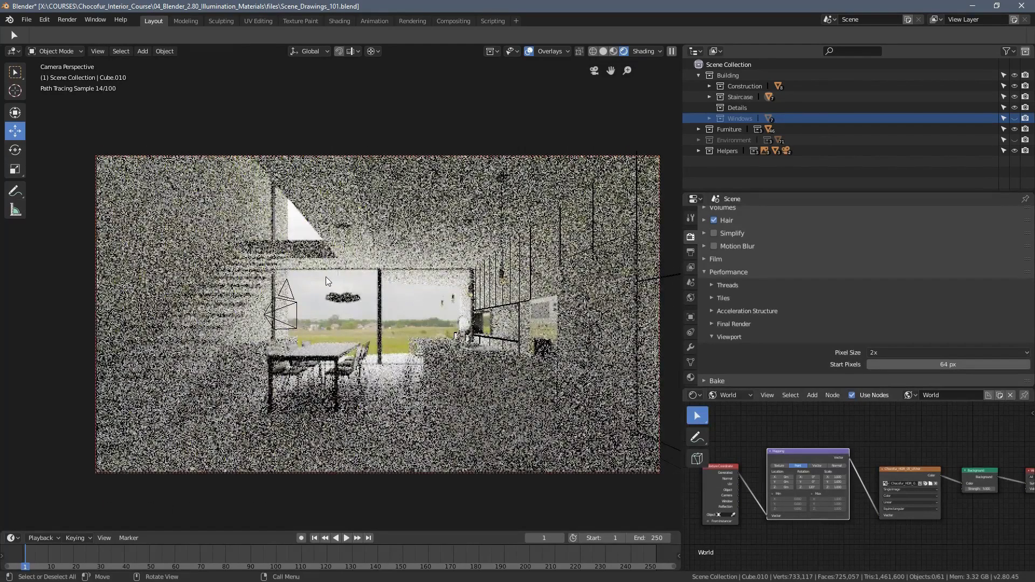
Move the Chocofur_HDR_05 texture node slightly upward in the World node tree
middle_click_drag(813, 485, 769, 468)
scroll(790, 474, "up", 3)
mouse_move(853, 436)
left_mouse_down()
mouse_move(845, 426)
mouse_move(842, 437)
left_mouse_up()
middle_click_drag(841, 461, 836, 458)
scroll(836, 459, "up", 1)
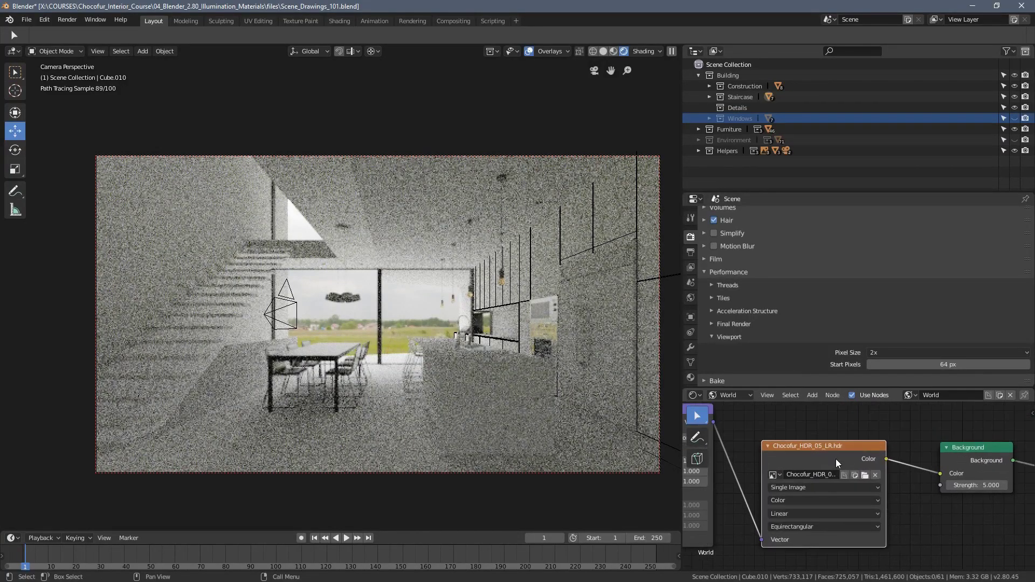
left_click_drag(835, 443, 836, 431)
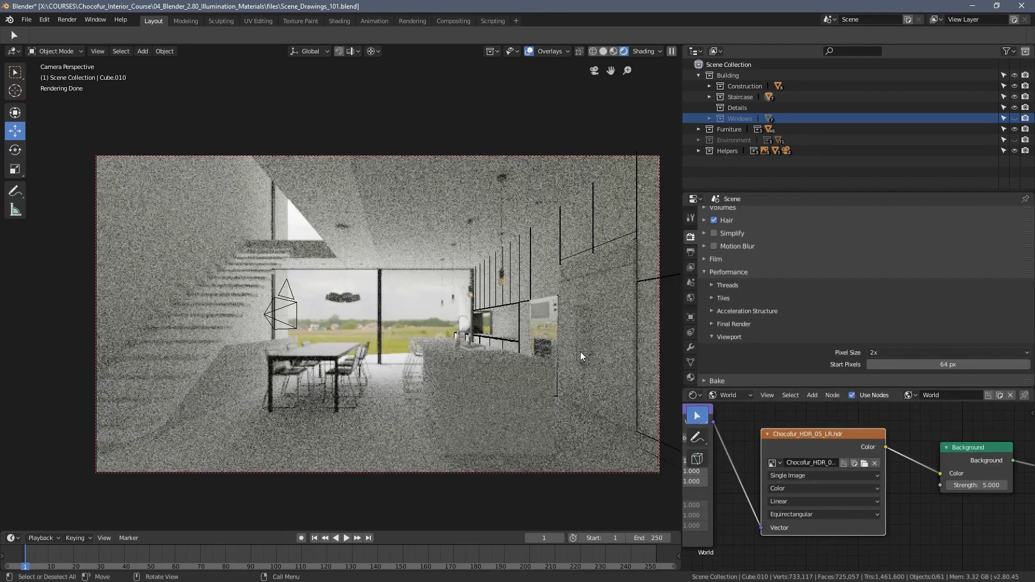
Reposition the HDR texture node slightly between the Mapping and Background nodes
scroll(580, 352, "down", 2)
scroll(580, 352, "up", 1)
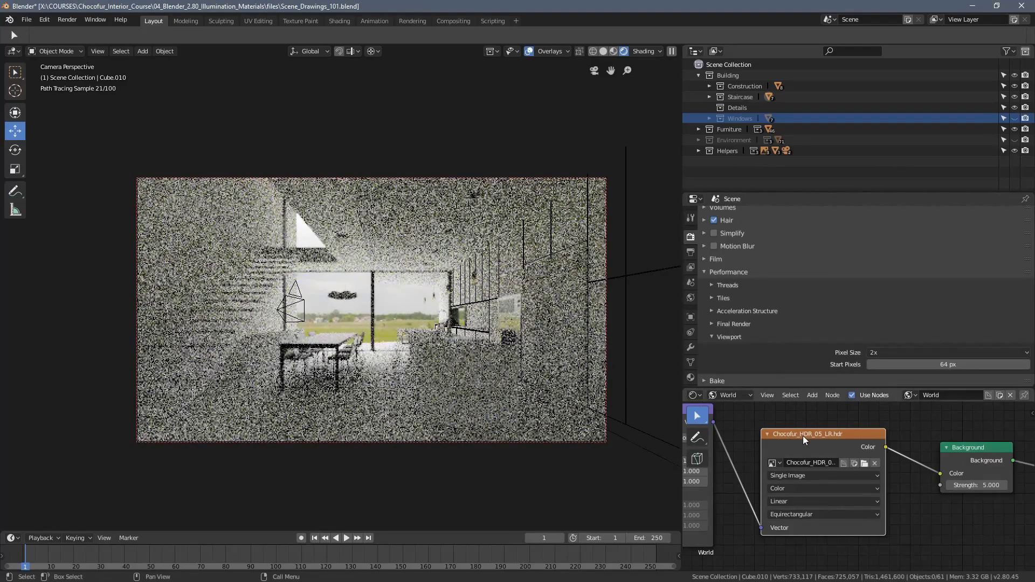
scroll(804, 436, "down", 2)
left_click_drag(808, 441, 815, 434)
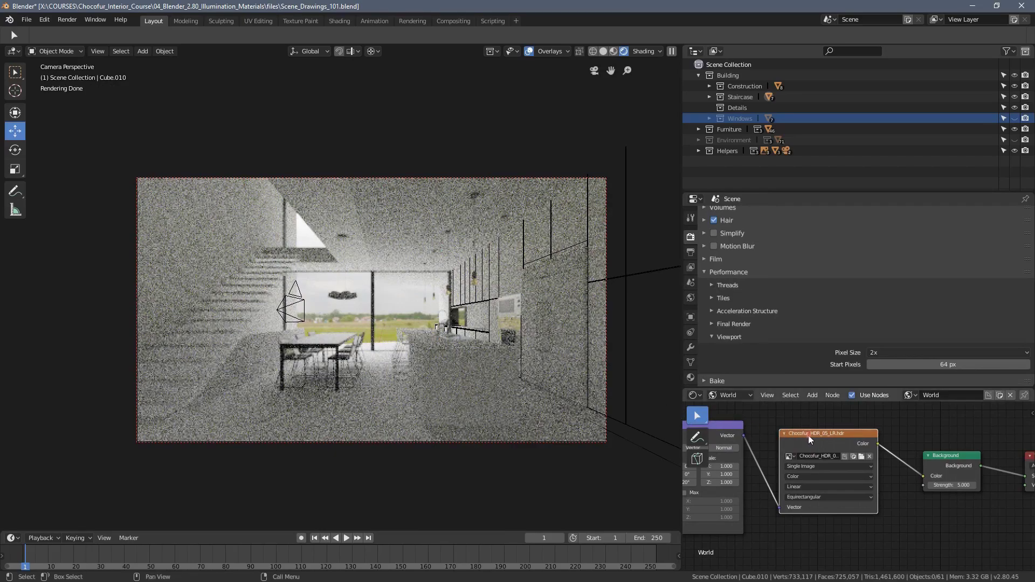
left_click_drag(809, 435, 809, 435)
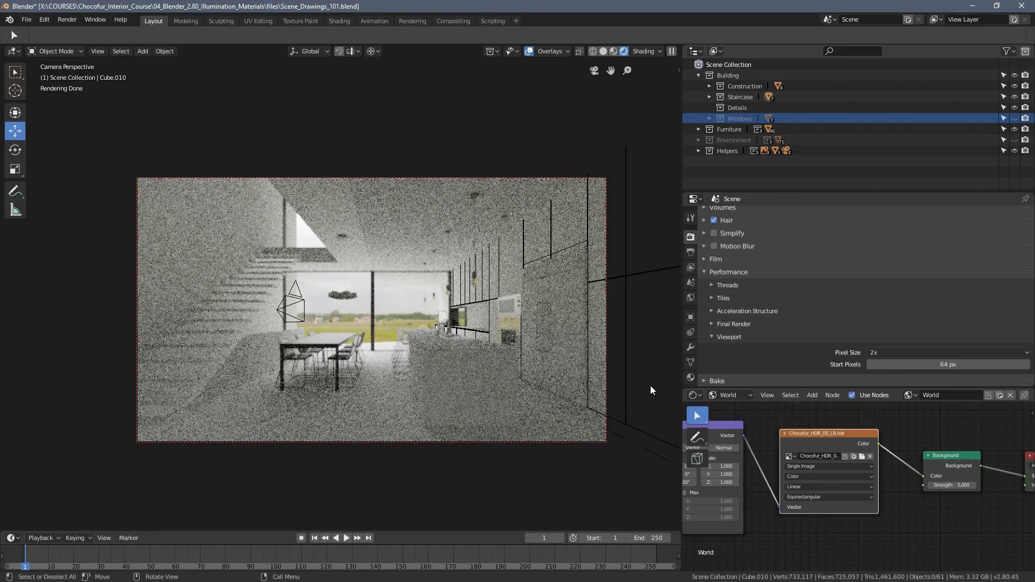
key("g")
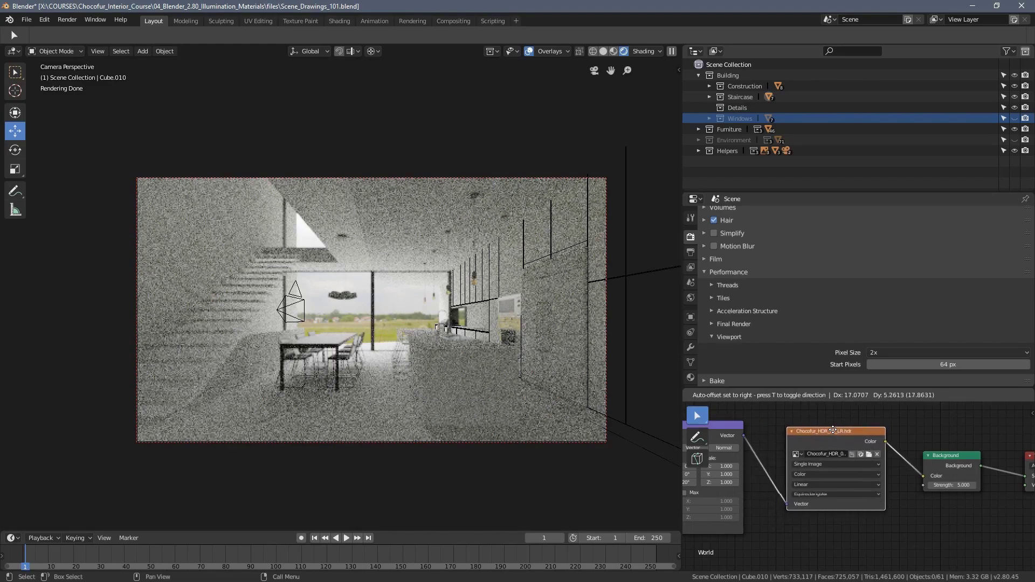
left_click_drag(832, 430, 827, 433)
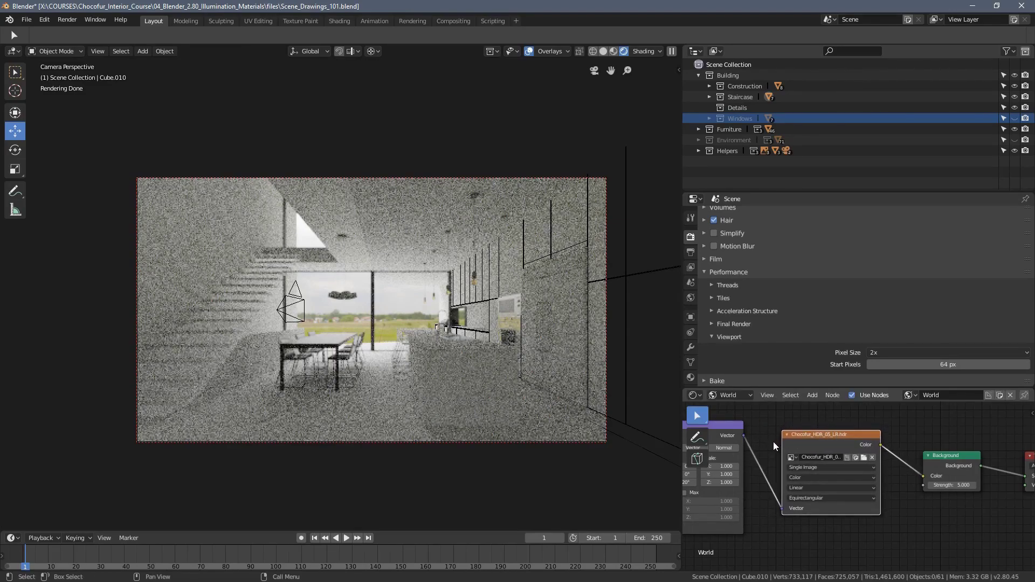
Move the World Output and Background nodes away from the HDR texture node to make room between them
scroll(839, 468, "down", 2)
middle_click_drag(839, 468, 918, 451)
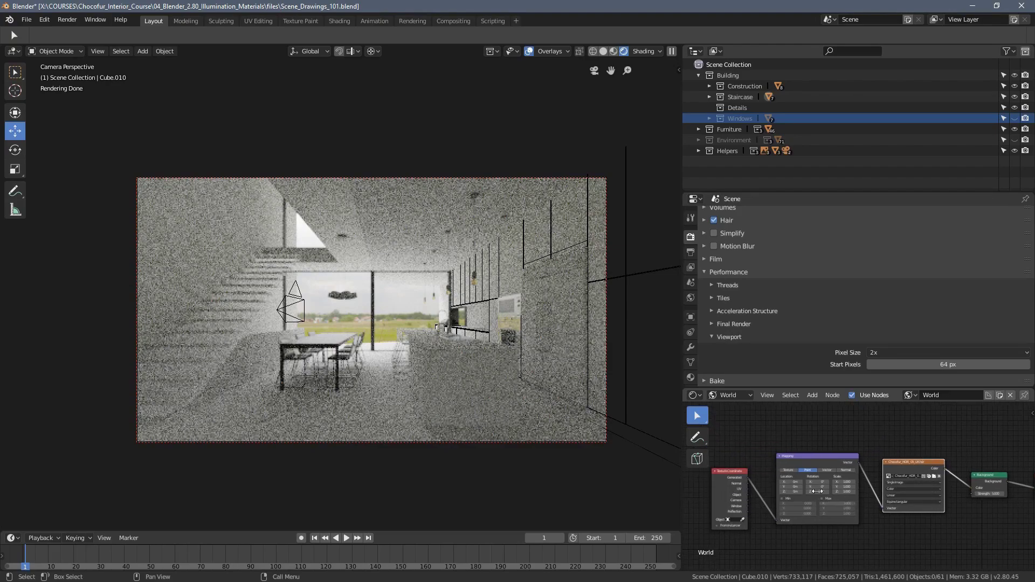
scroll(817, 491, "down", 2)
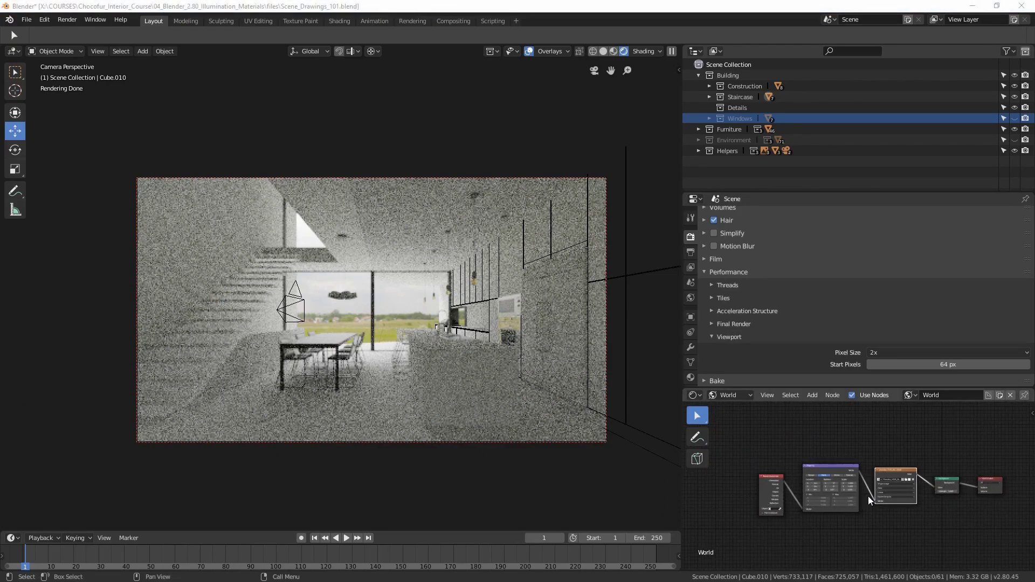
scroll(837, 496, "up", 1)
middle_click_drag(888, 499, 790, 489)
scroll(789, 489, "up", 4)
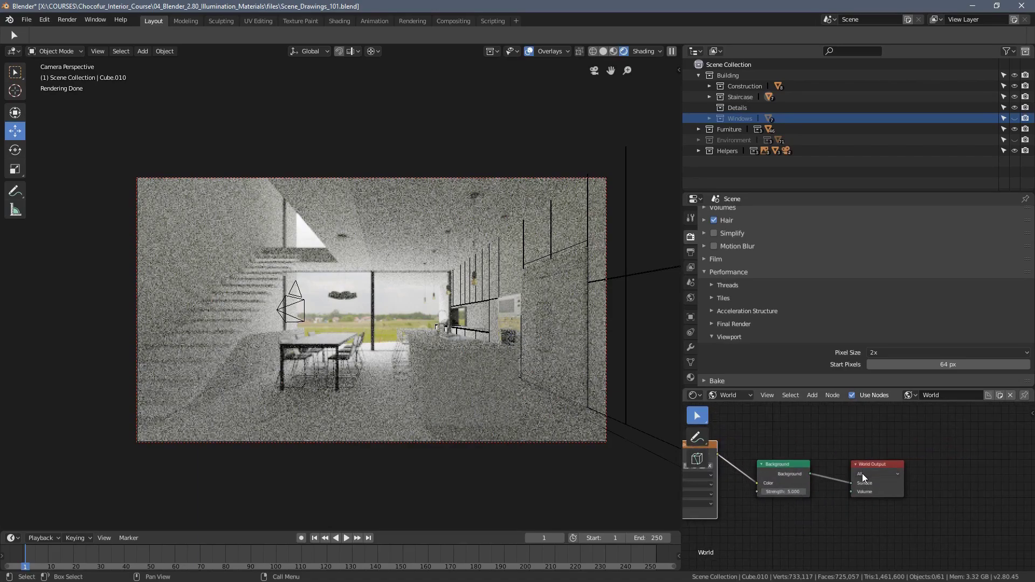
scroll(862, 475, "up", 4)
left_click_drag(874, 454, 955, 449)
left_click_drag(742, 453, 836, 451)
middle_click_drag(771, 472, 867, 484)
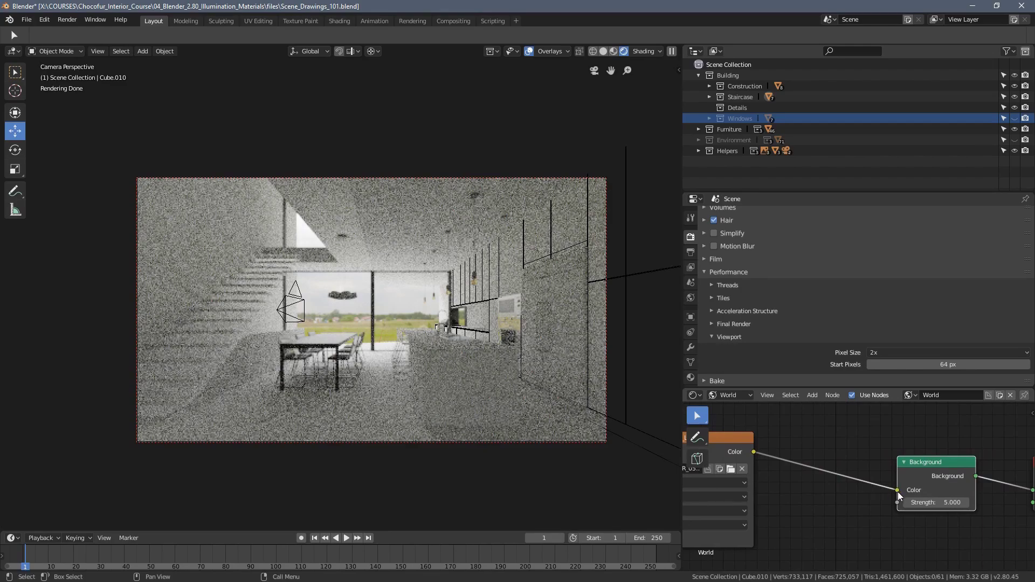
Disconnect the HDR texture node's Color output from the Background node's Color input
left_click_drag(898, 491, 850, 480)
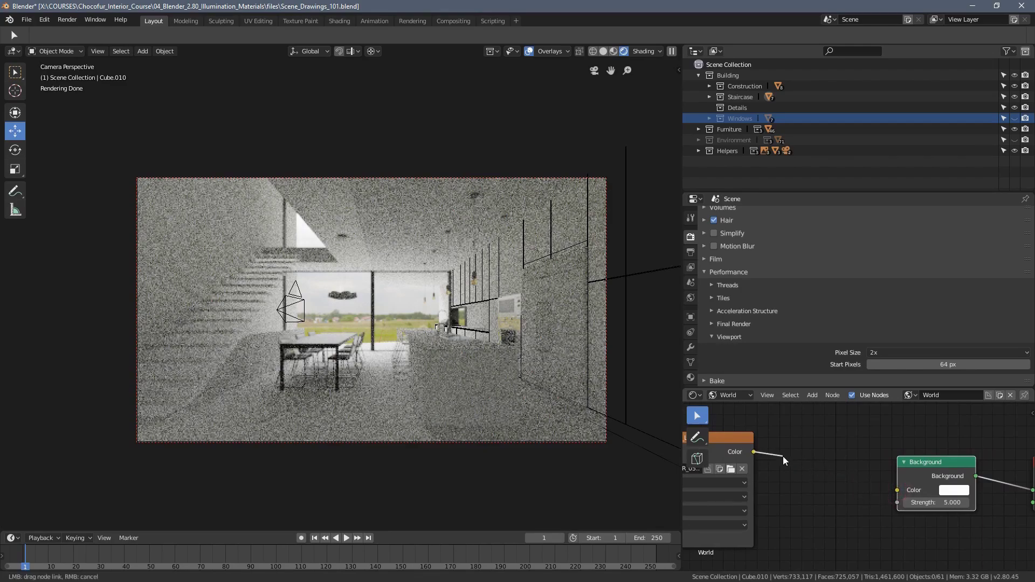
left_click_drag(783, 457, 784, 455)
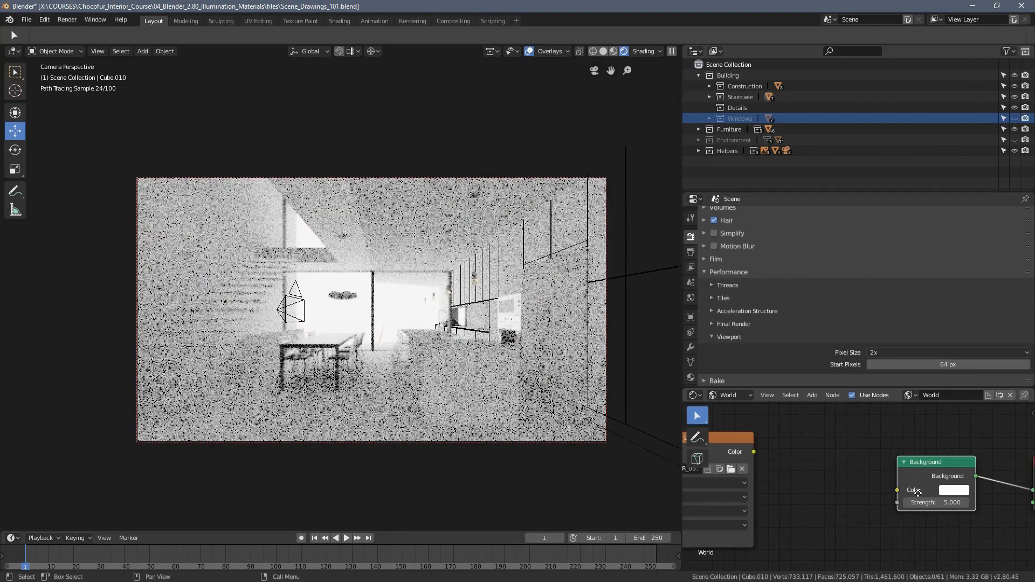
Reconnect the Chocofur_HDR_05 texture node's Color output to the Background node's Color input
middle_click_drag(912, 491, 828, 488)
scroll(868, 469, "up", 5)
left_click_drag(844, 449, 816, 447)
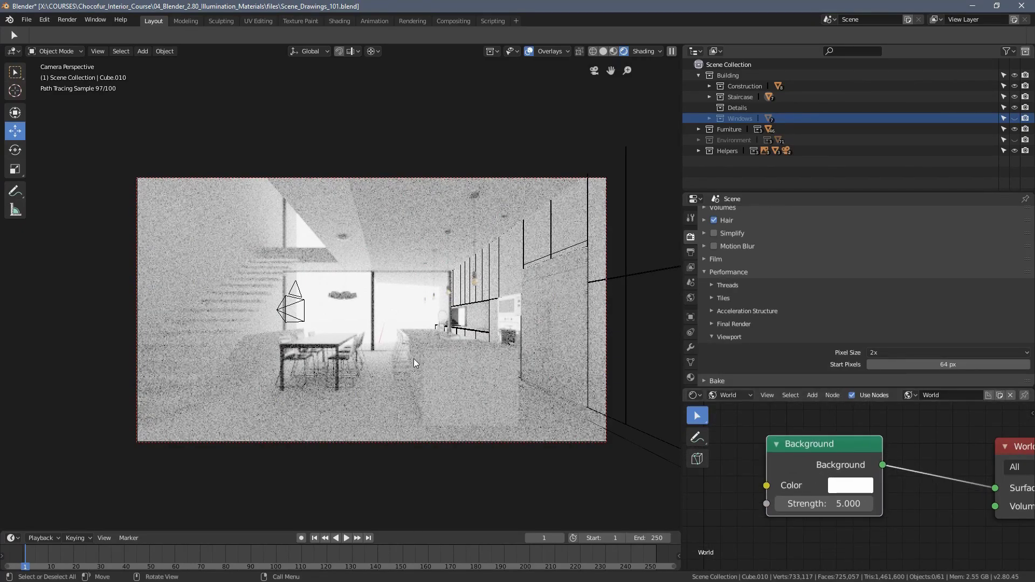
scroll(770, 468, "down", 1)
scroll(770, 468, "down", 6)
middle_click_drag(770, 468, 865, 481)
scroll(763, 474, "down", 4)
middle_click_drag(762, 475, 821, 473)
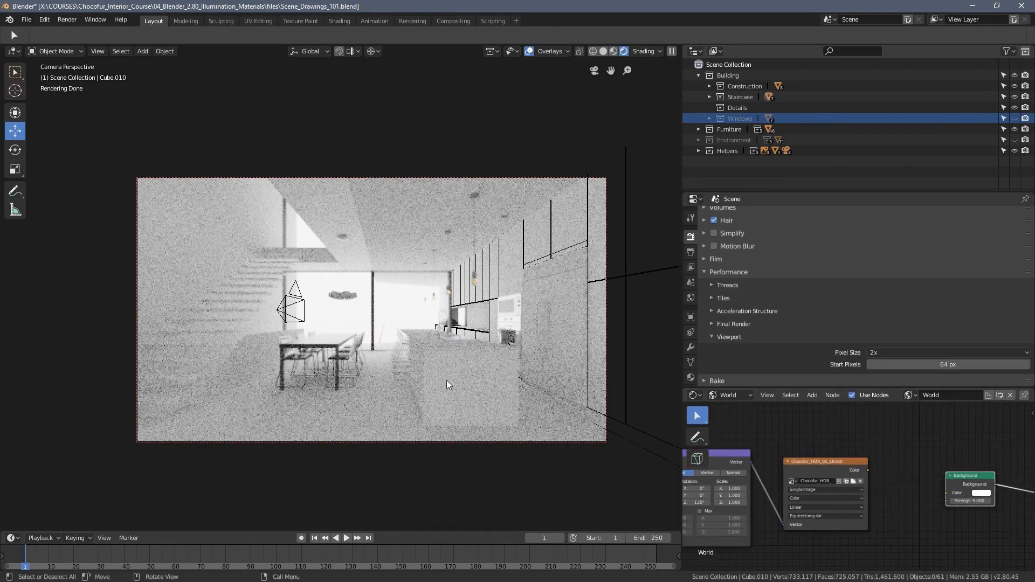
left_click_drag(816, 475, 825, 472)
scroll(862, 477, "up", 2)
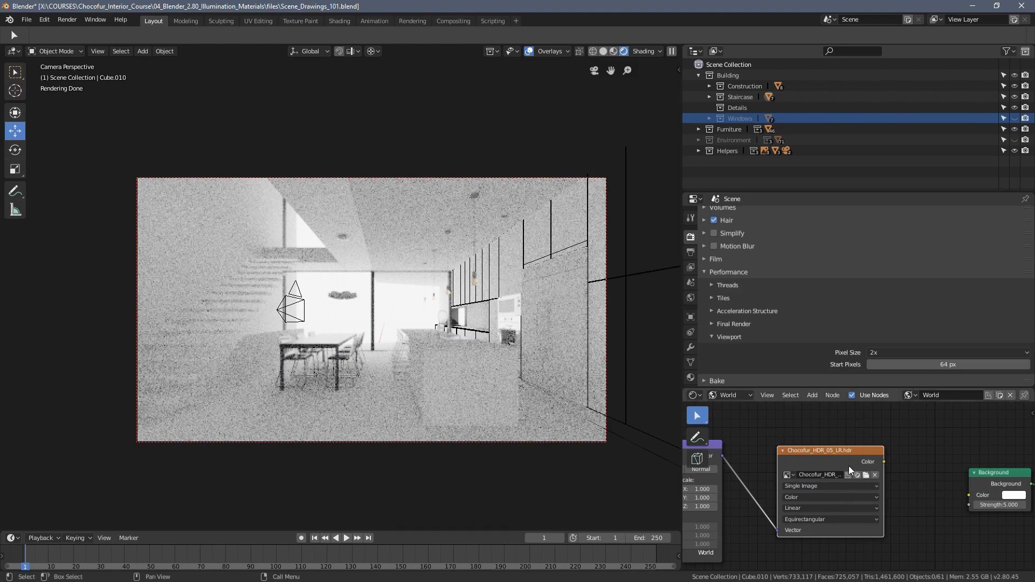
middle_click_drag(911, 467, 824, 467)
left_click_drag(820, 466, 912, 503)
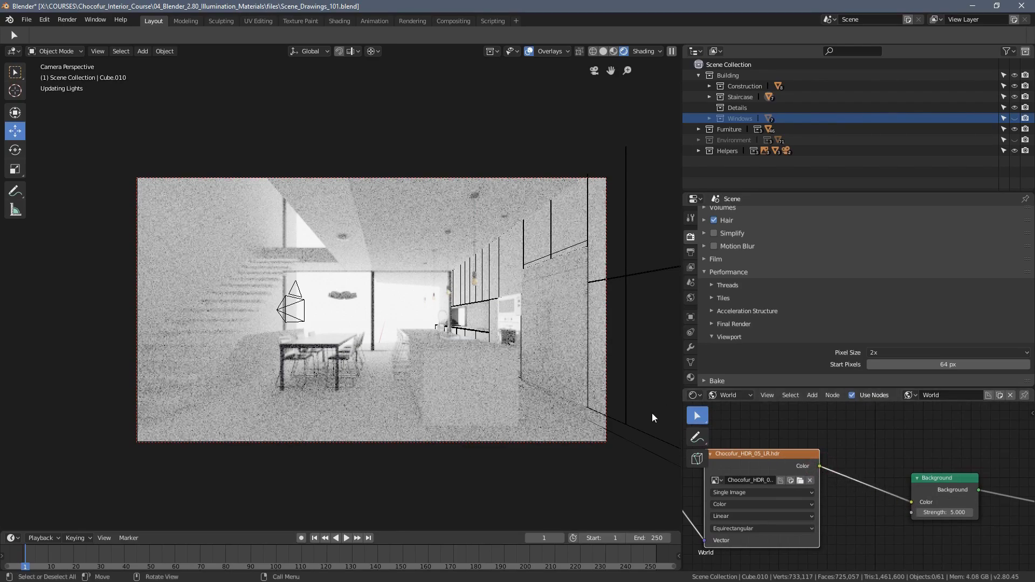
Review the Mapping node and unplug the HDR texture's Color link from the Background node again
middle_click_drag(800, 490, 879, 492)
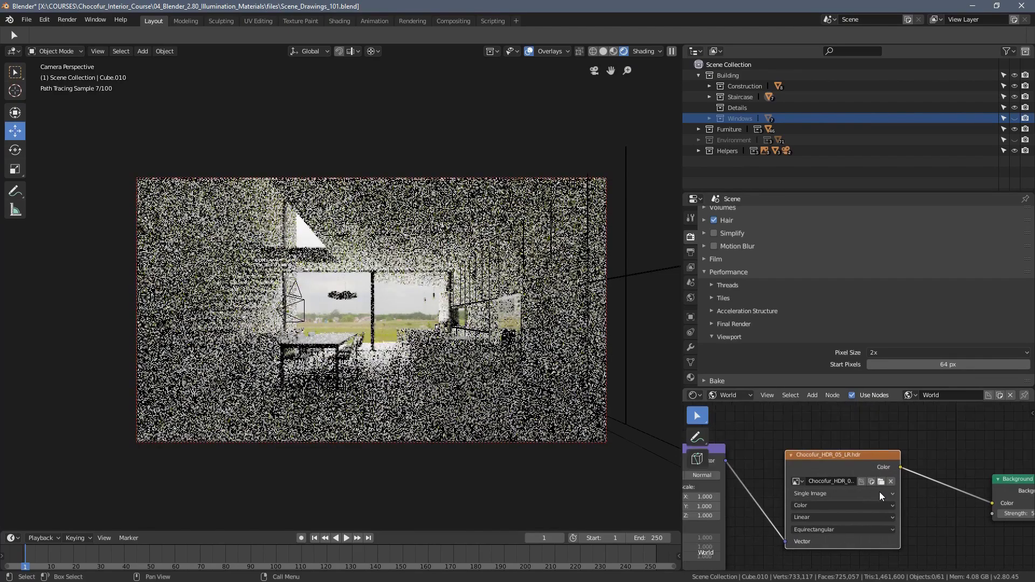
scroll(863, 486, "down", 4)
middle_click_drag(791, 484, 891, 481)
scroll(820, 467, "up", 3)
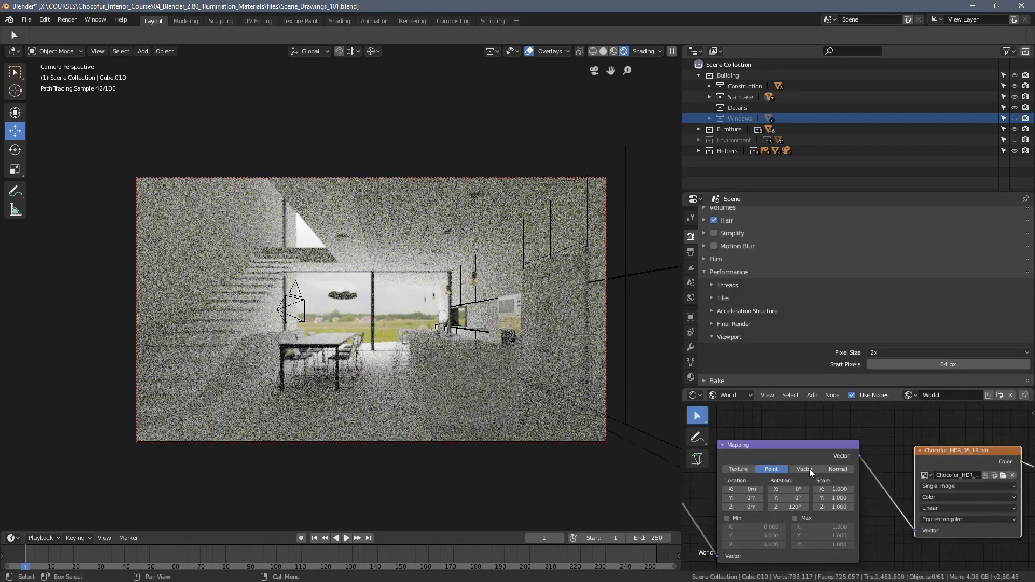
scroll(846, 515, "down", 7)
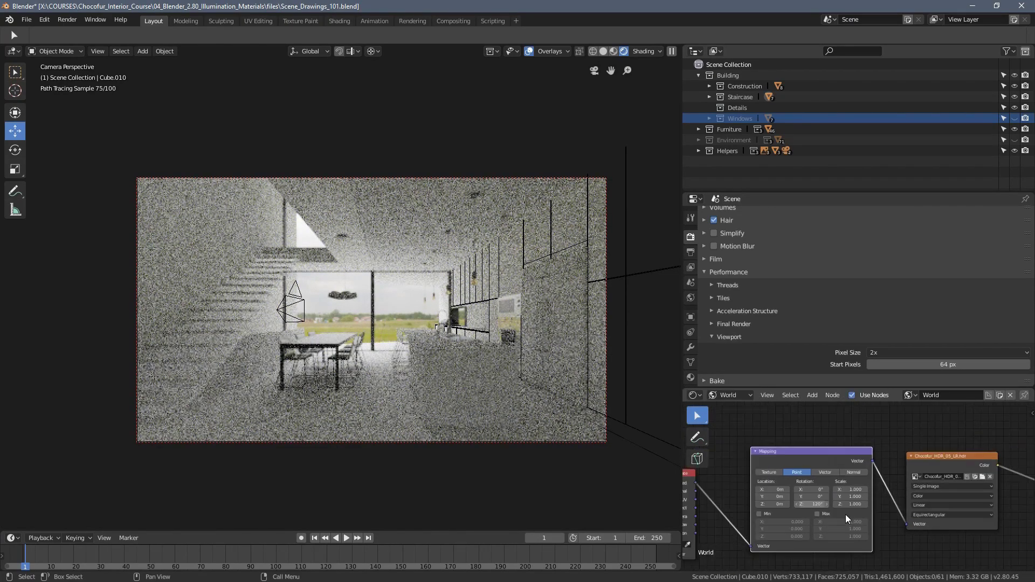
middle_click_drag(920, 492, 788, 490)
scroll(866, 484, "up", 4)
scroll(866, 484, "up", 3)
left_click_drag(869, 481, 827, 488)
scroll(855, 483, "down", 1)
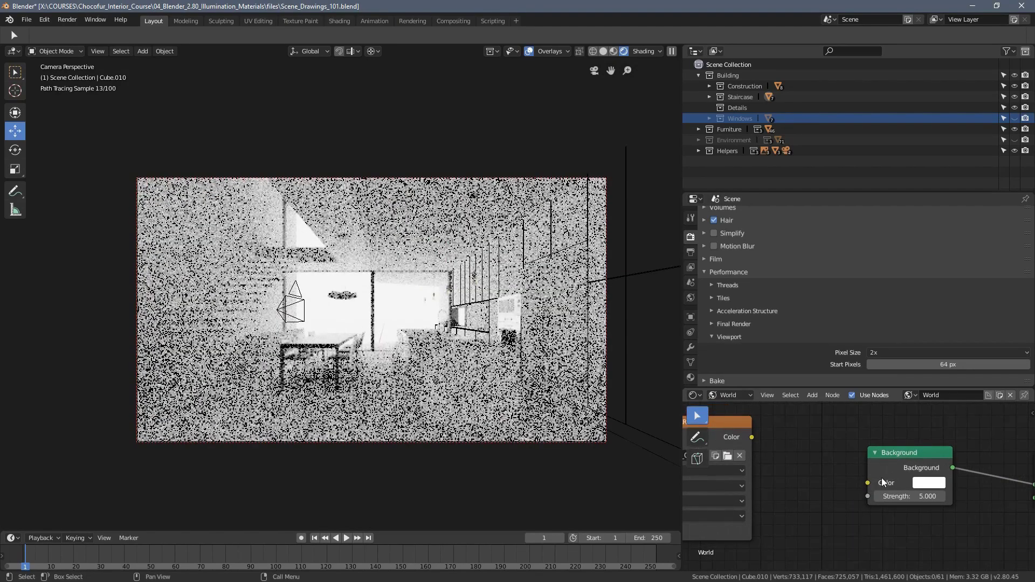
Move the Background and World Output nodes farther from the HDR texture node to free space for another node
left_click_drag(899, 457, 901, 471)
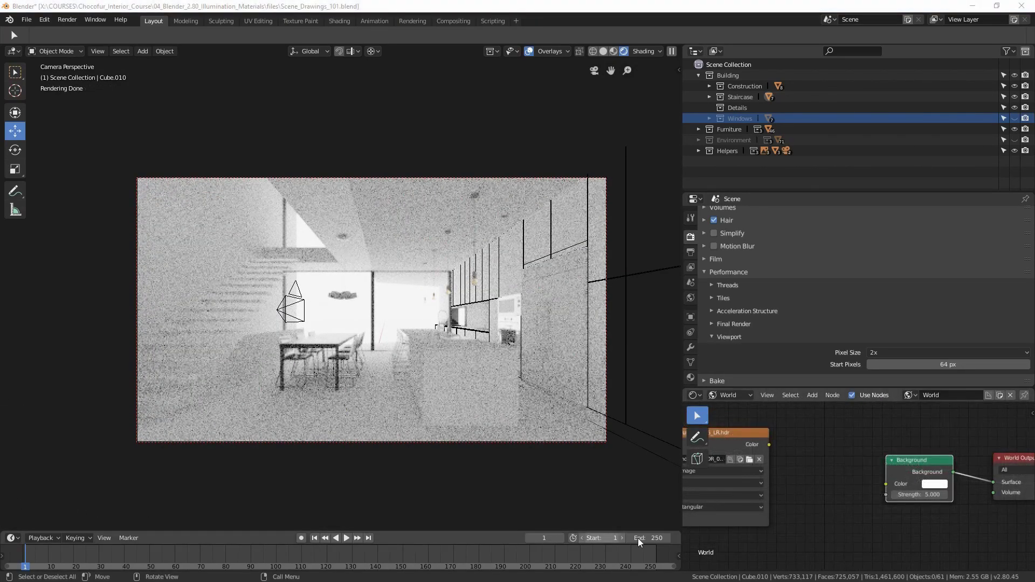
scroll(792, 458, "down", 1)
scroll(781, 460, "down", 1)
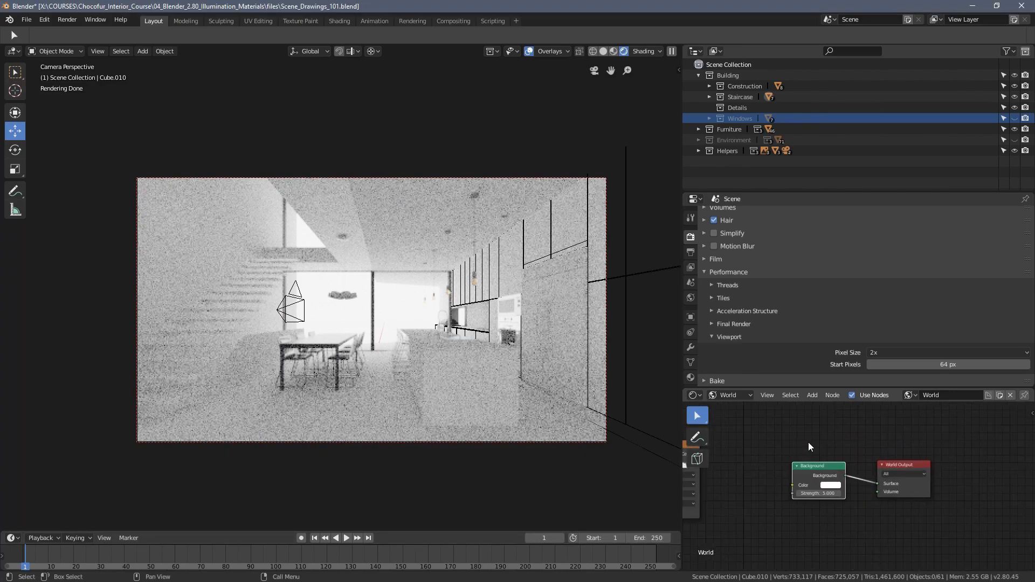
key("b")
left_click_drag(814, 430, 977, 520)
left_click_drag(906, 467, 982, 461)
left_click_drag(832, 466, 896, 461)
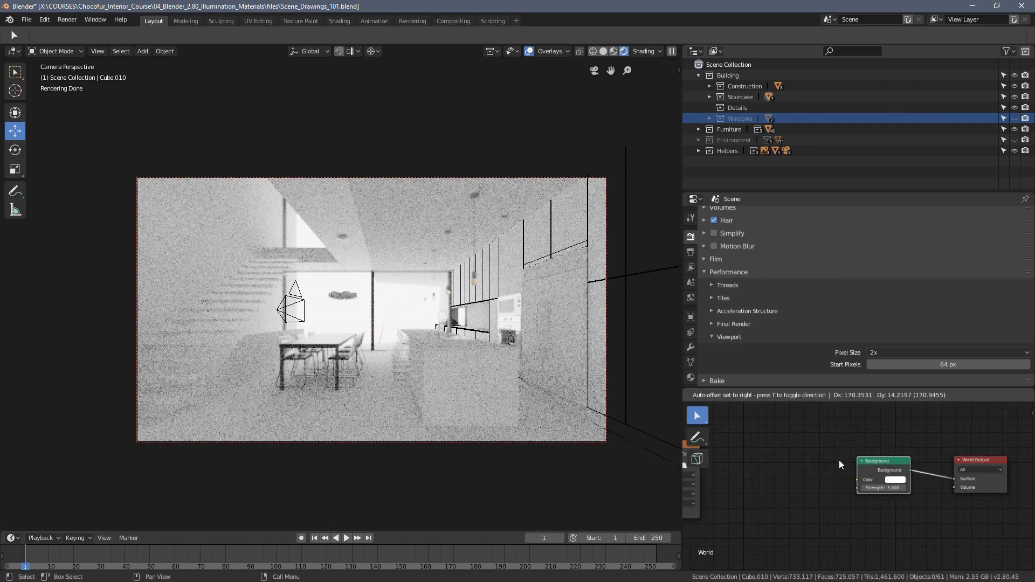
Add a Blackbody converter node in the free space before the Background node
left_click(837, 461)
key("shift+a")
mouse_move(794, 461)
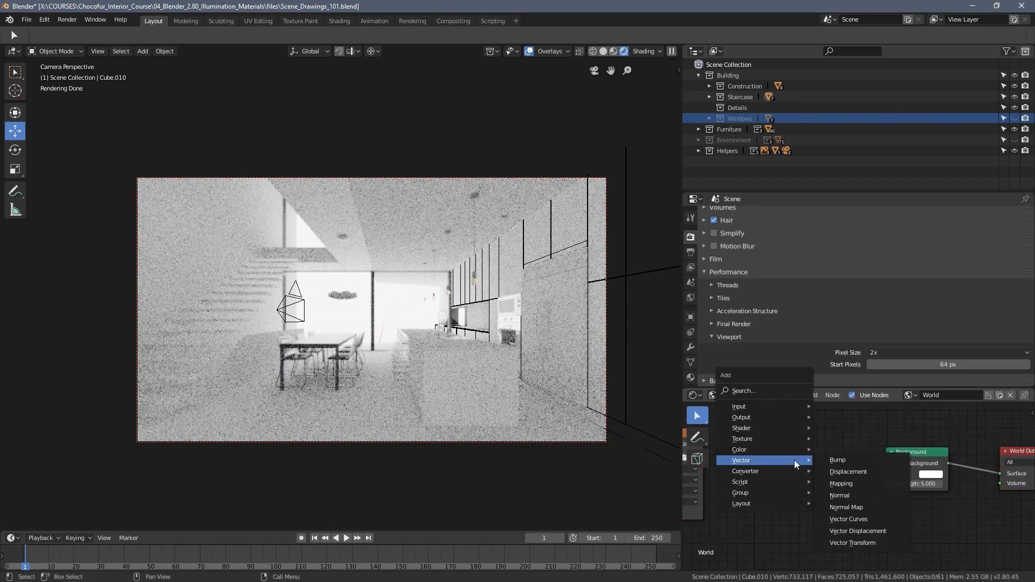
mouse_move(744, 472)
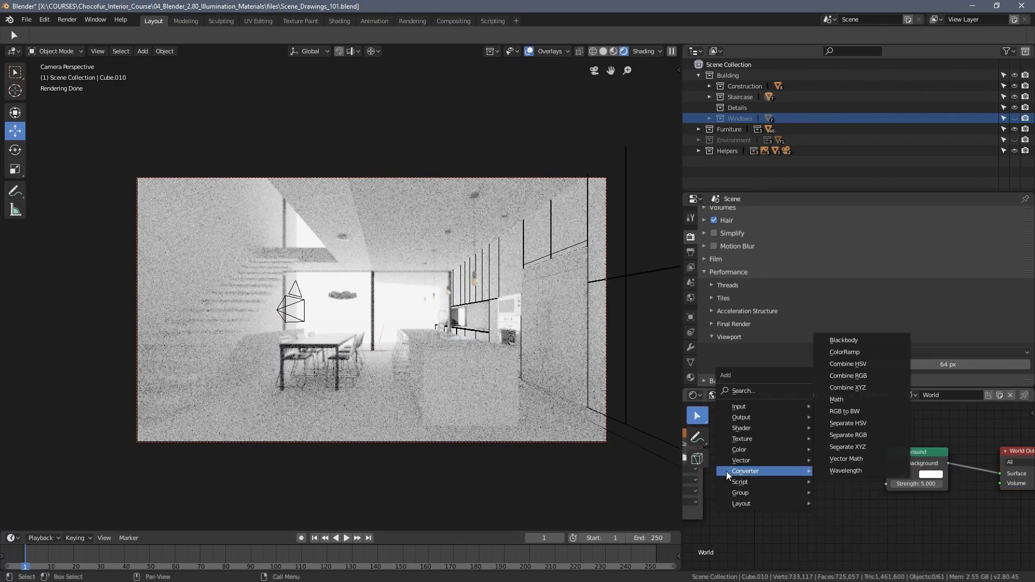
left_click(846, 341)
left_click(770, 456)
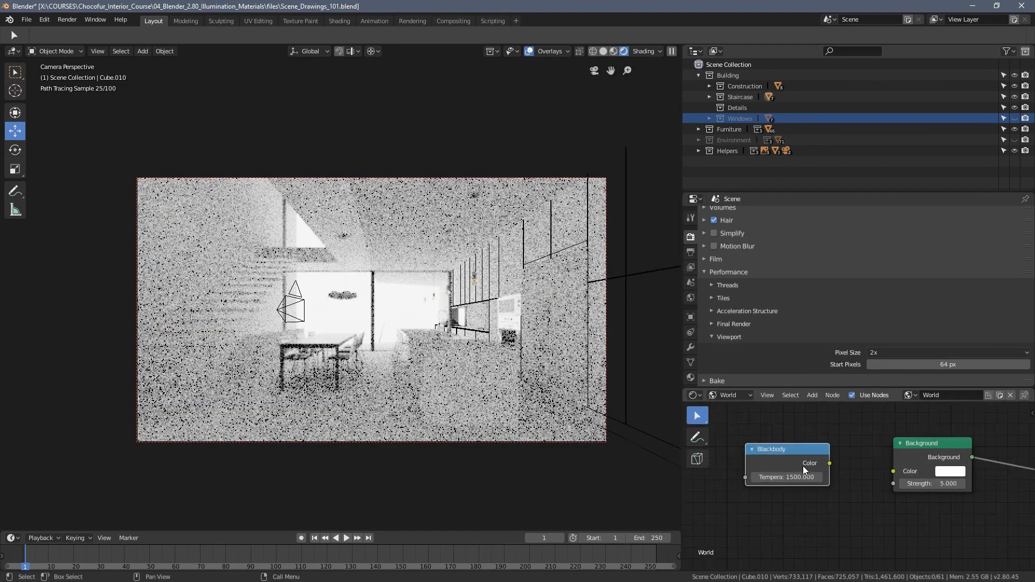
Connect the Blackbody node's Color output to the Background node's Color input and nudge the Blackbody node slightly upward
scroll(804, 465, "up", 3)
left_click_drag(786, 443, 909, 464)
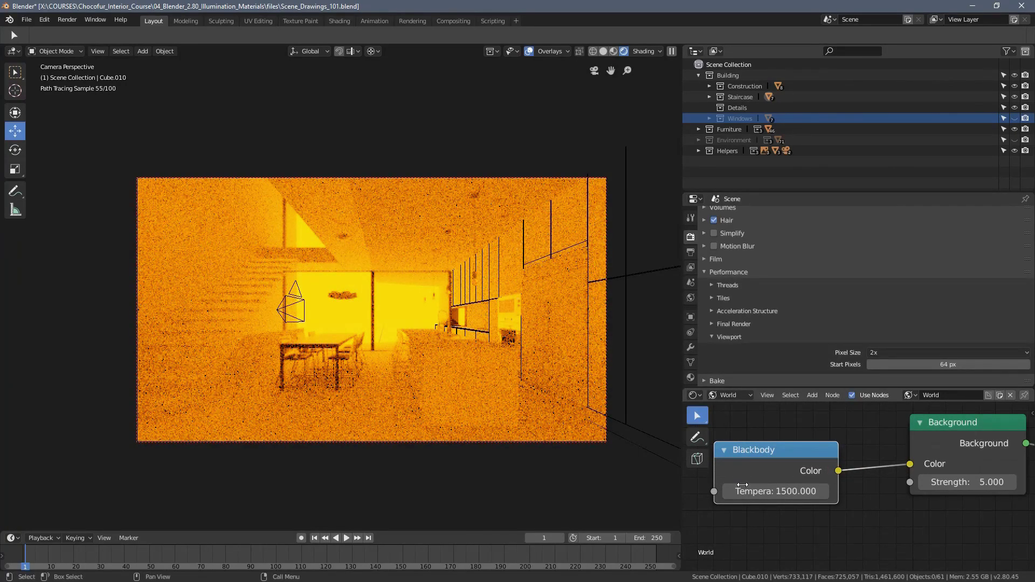
left_click_drag(775, 452, 766, 437)
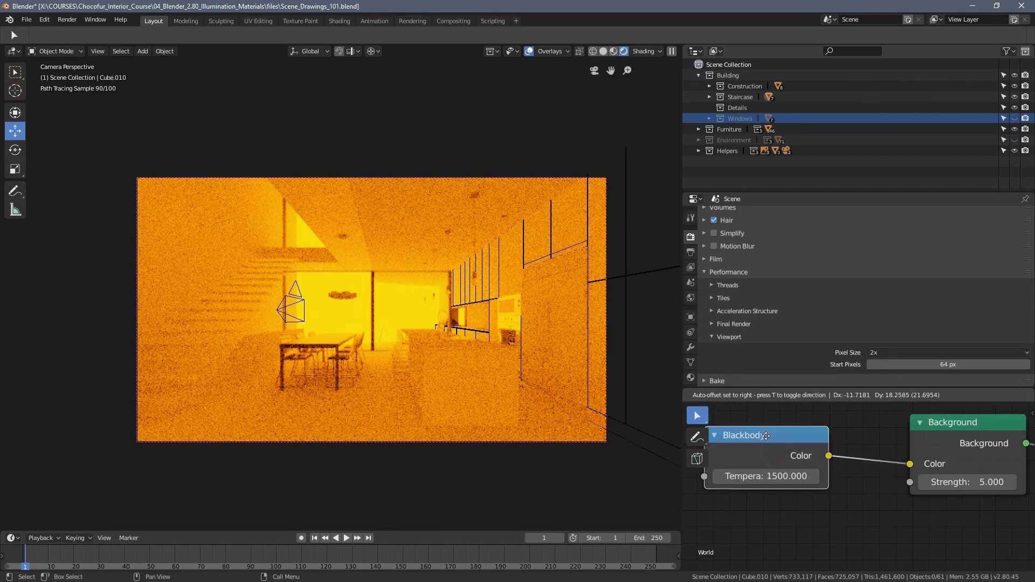
Set the Background node's strength to 1 and reposition the Blackbody node slightly
left_click(978, 485)
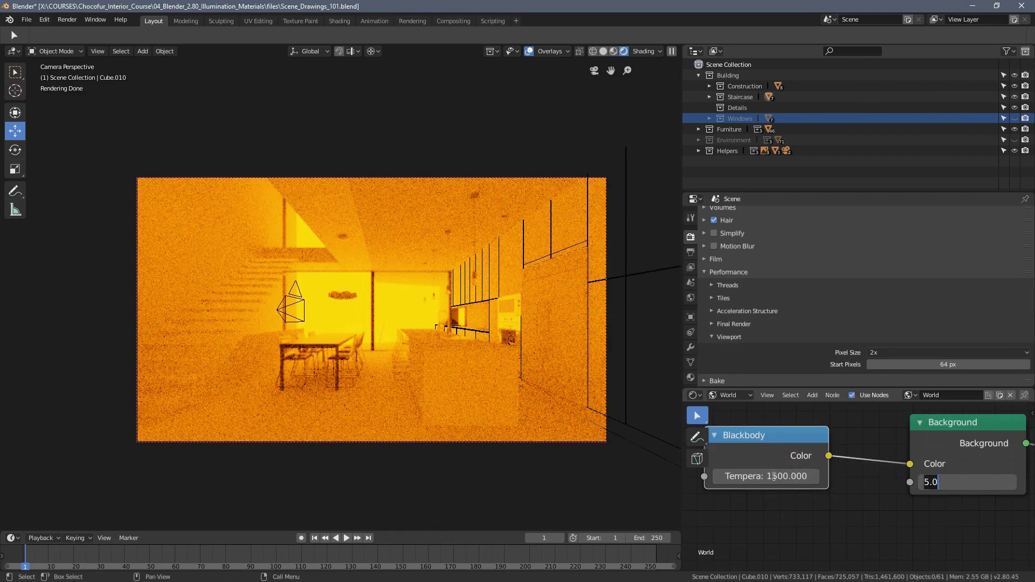
left_click(964, 481)
key("Return")
middle_click_drag(758, 442, 821, 455)
scroll(806, 454, "down", 2)
mouse_move(805, 454)
left_mouse_down()
mouse_move(800, 446)
mouse_move(810, 454)
left_mouse_up()
scroll(814, 488, "up", 4)
middle_click_drag(812, 487, 840, 490)
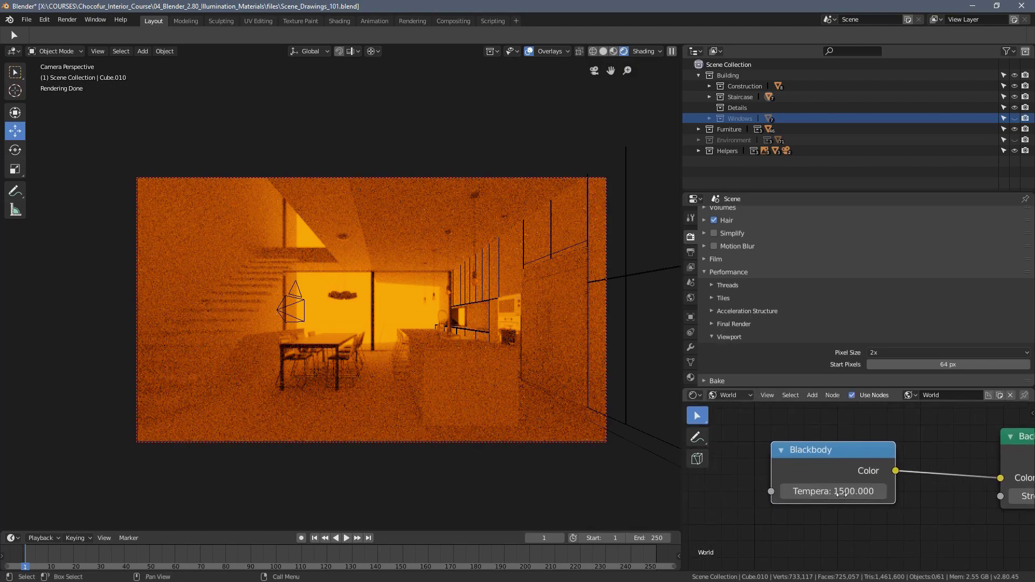
left_click_drag(824, 453, 811, 440)
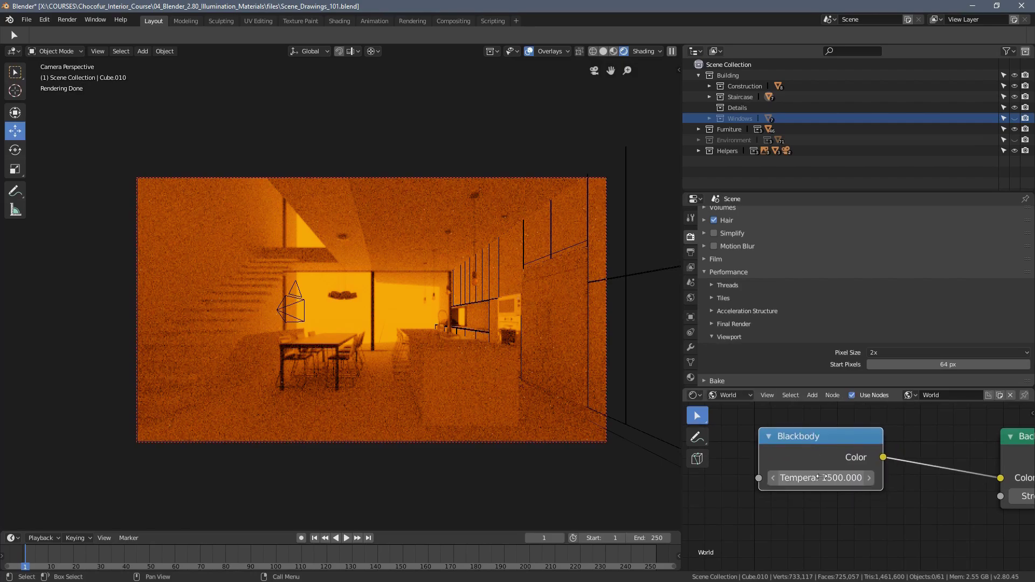
scroll(832, 481, "down", 2)
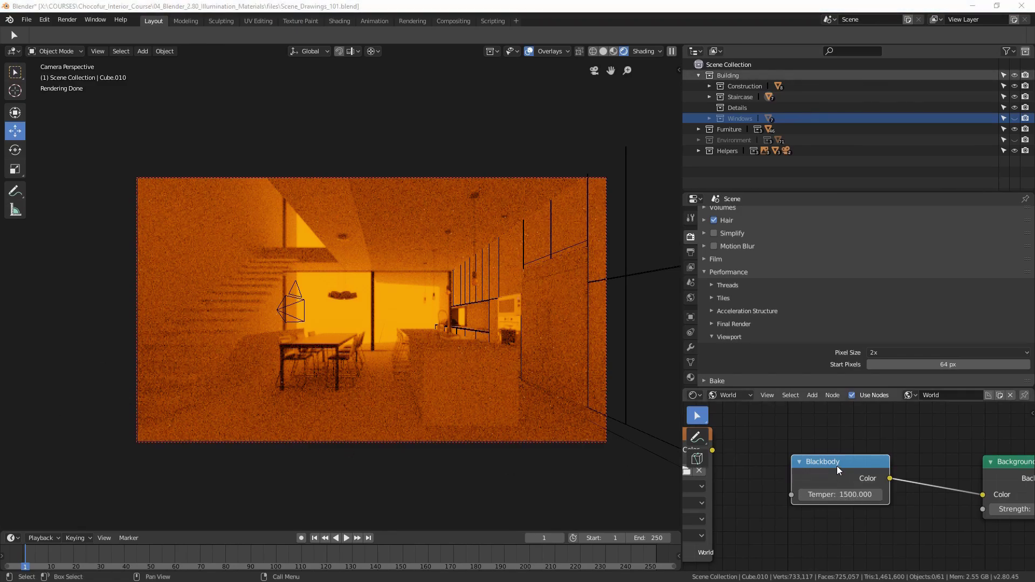
left_click_drag(838, 468, 832, 473)
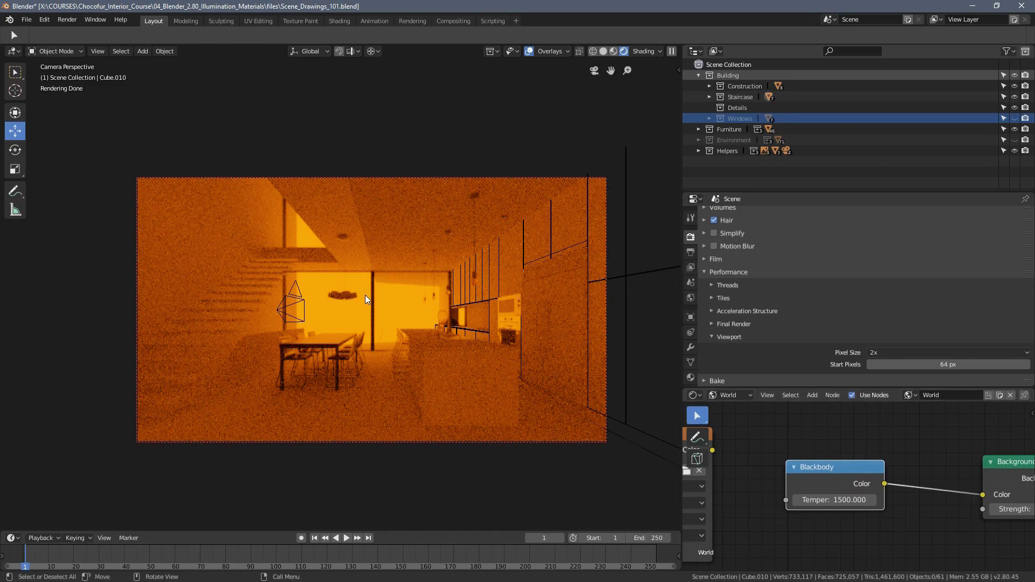
Set the Blackbody node's temperature to 4500
left_click(856, 501)
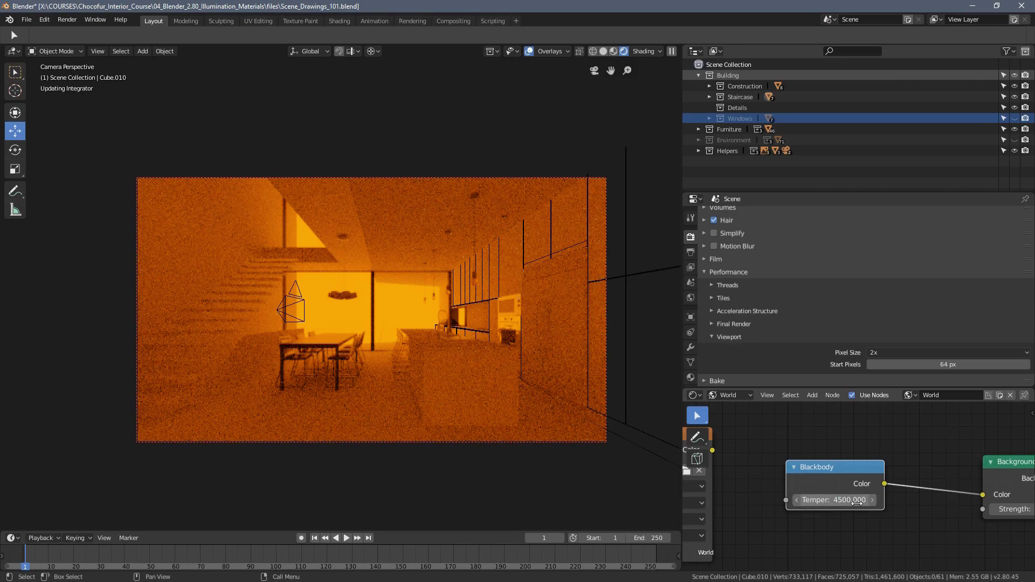
type("4500")
key("Return")
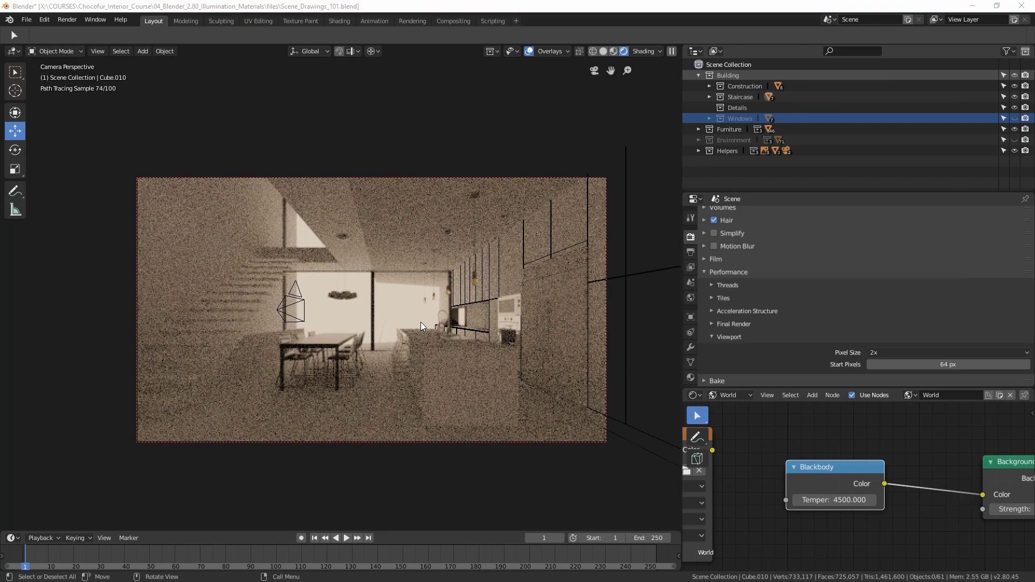
Switch to the browser's Wikipedia article on color temperature and go to its table of light source temperatures
key("alt+Tab")
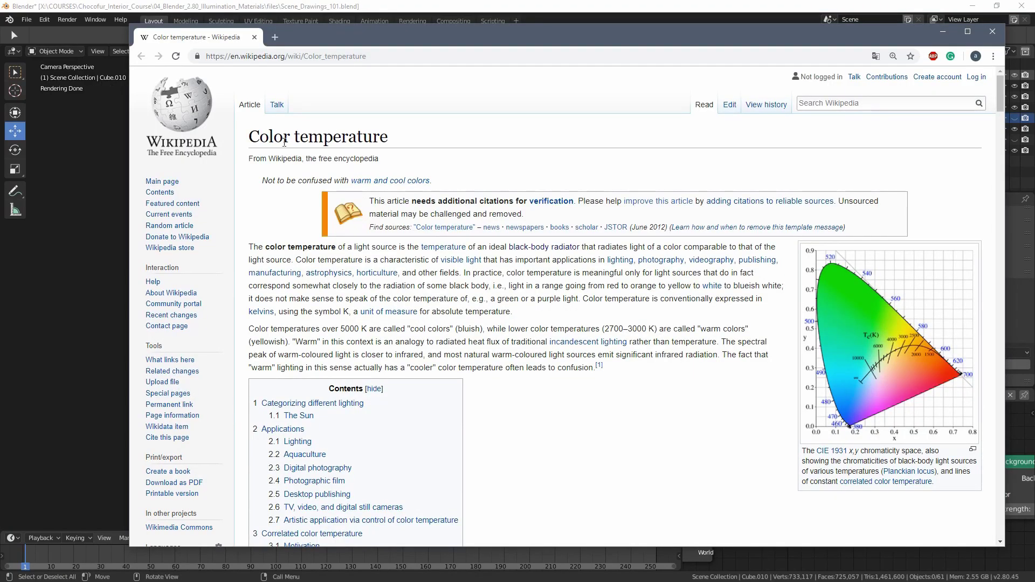
left_click_drag(247, 137, 362, 138)
left_click(361, 138)
scroll(432, 253, "down", 7)
scroll(434, 257, "down", 5)
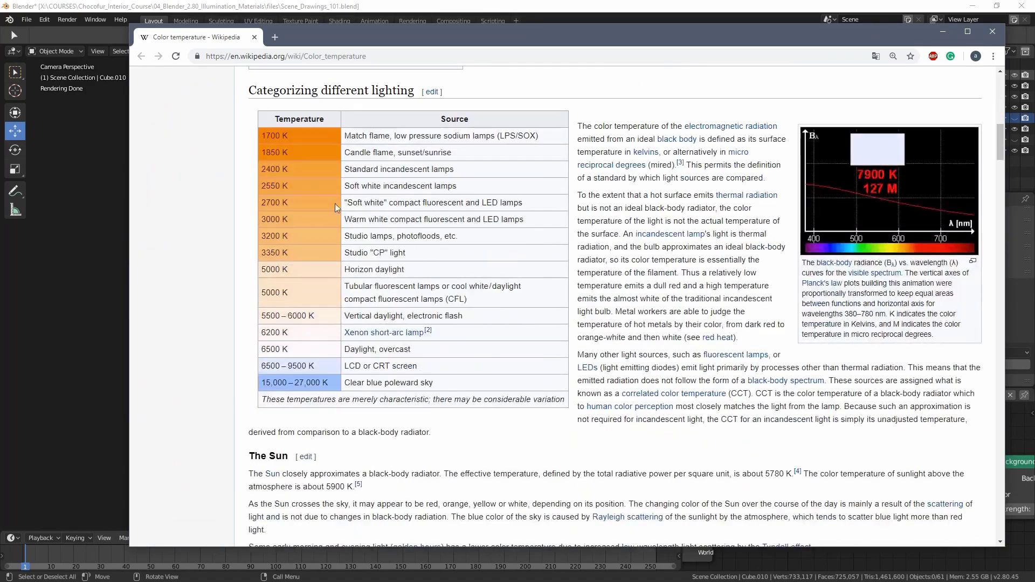
left_click(300, 185)
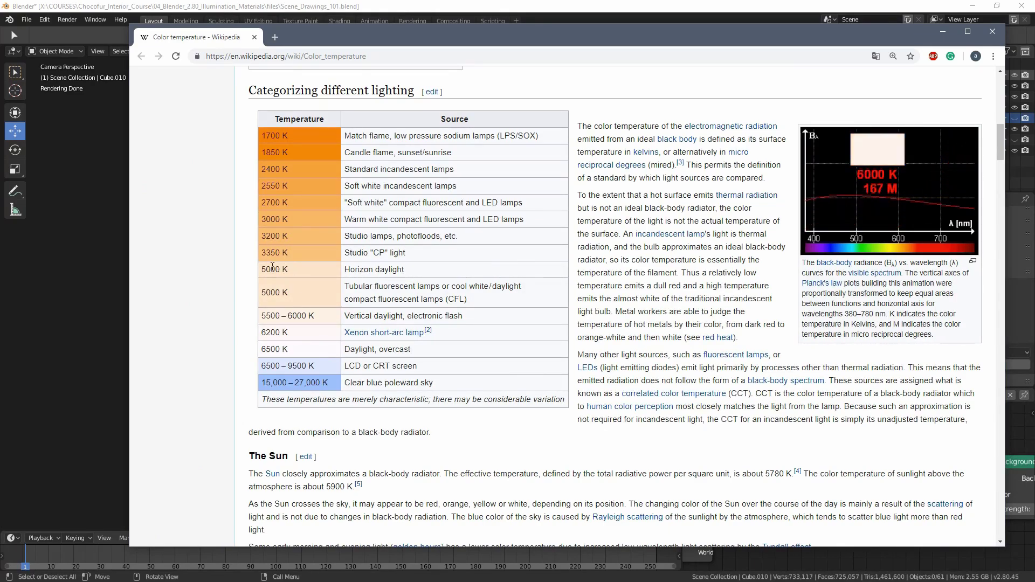
Look up the color temperature of overcast daylight in the light source table
scroll(281, 267, "down", 1)
scroll(281, 267, "down", 2)
double_click(281, 298)
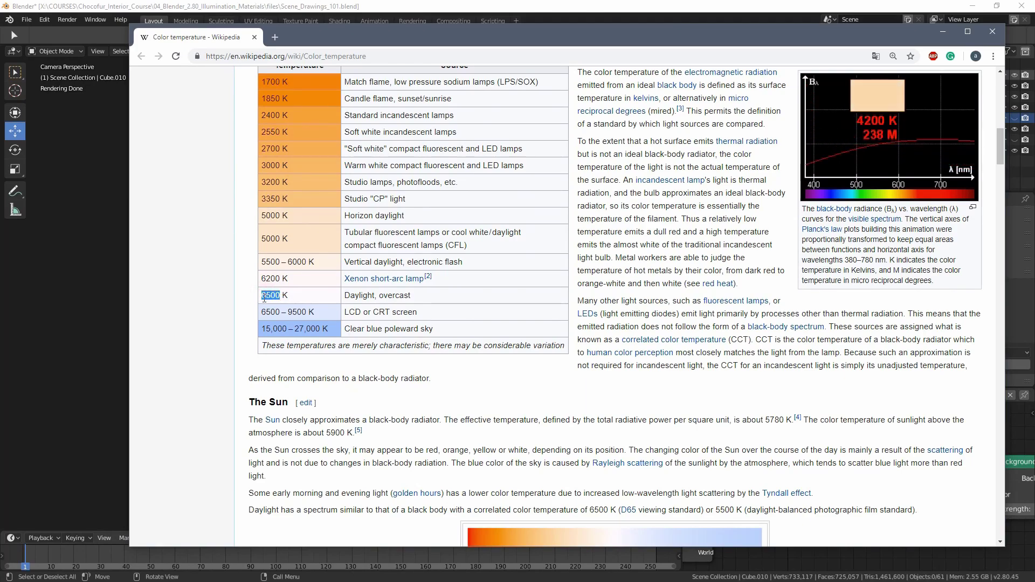
left_click(273, 305)
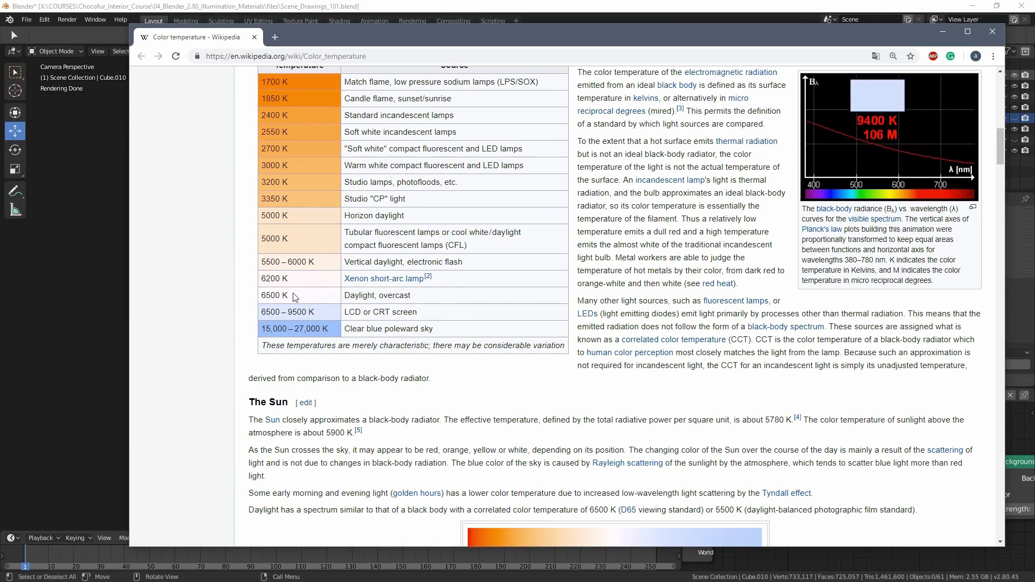
mouse_move(347, 297)
left_mouse_down()
mouse_move(412, 299)
mouse_move(350, 297)
left_mouse_up()
left_click(428, 300)
left_click(353, 297)
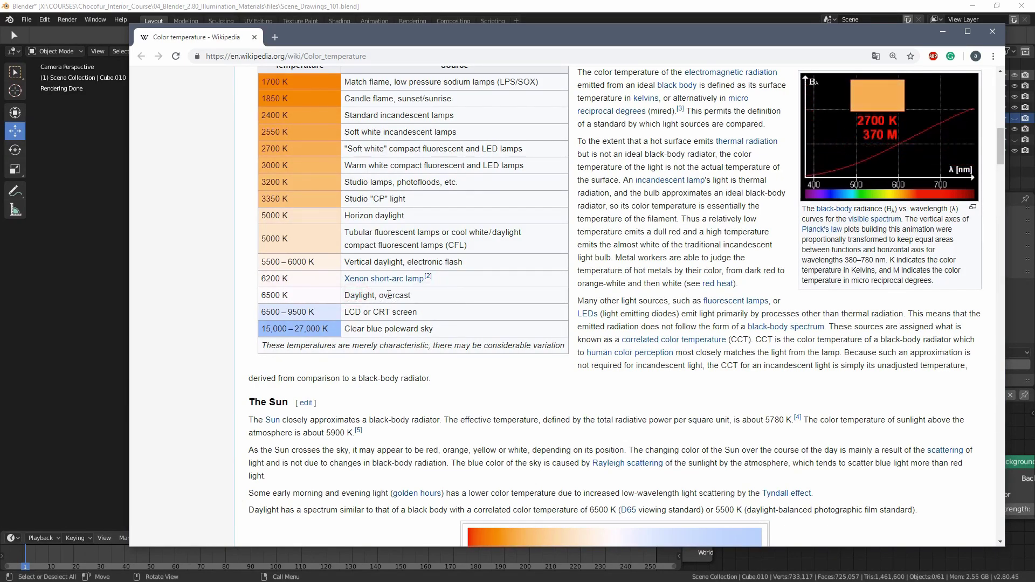
Switch back to Blender and set the Blackbody node's temperature to 6500
key("alt+Tab")
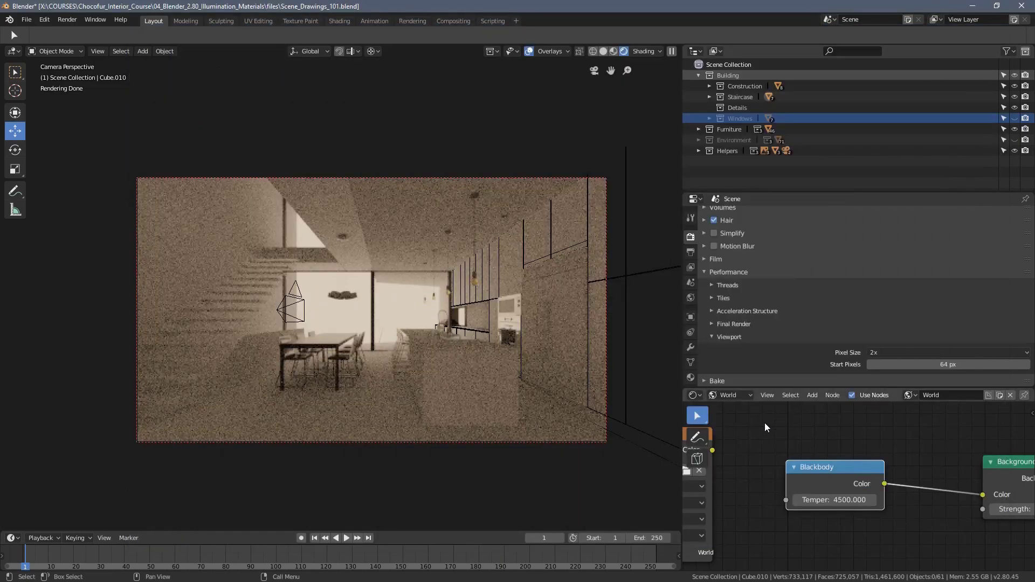
left_click(847, 501)
key("Return")
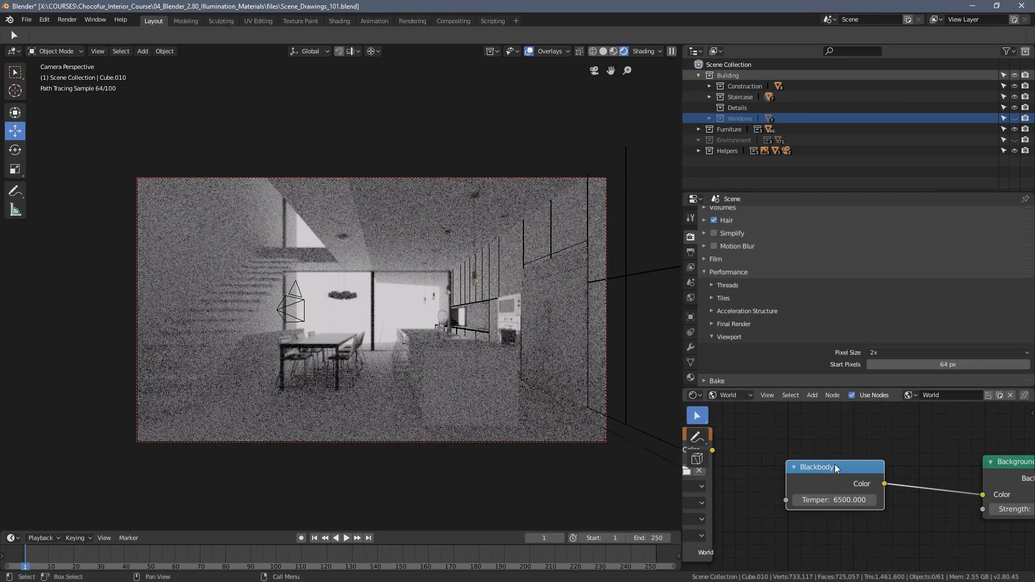
key("Home")
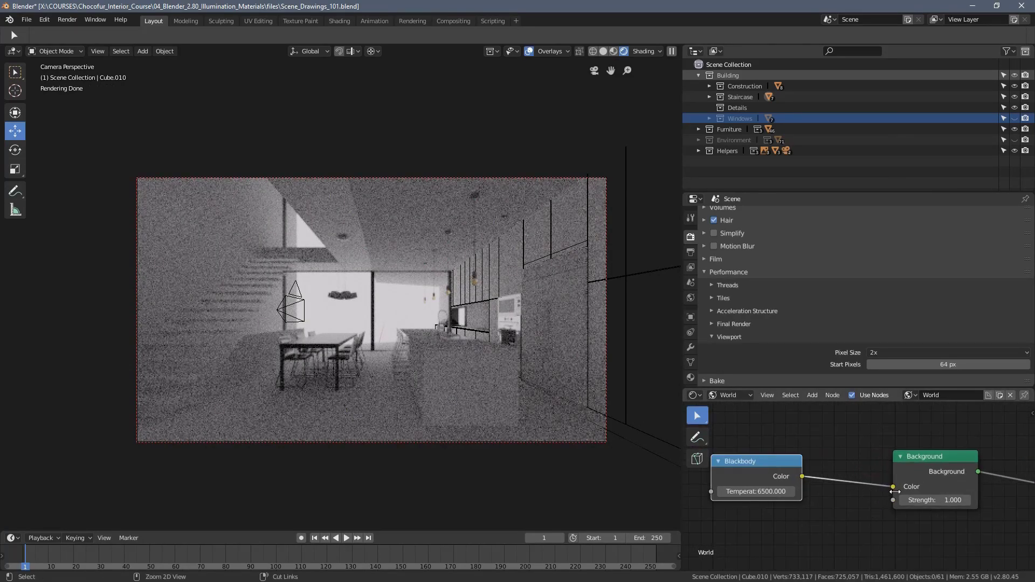
Unplug and reconnect the Blackbody node's Color link to compare the lighting, and move the node closer to the Background node
right_click_drag(897, 491, 866, 496, "ctrl")
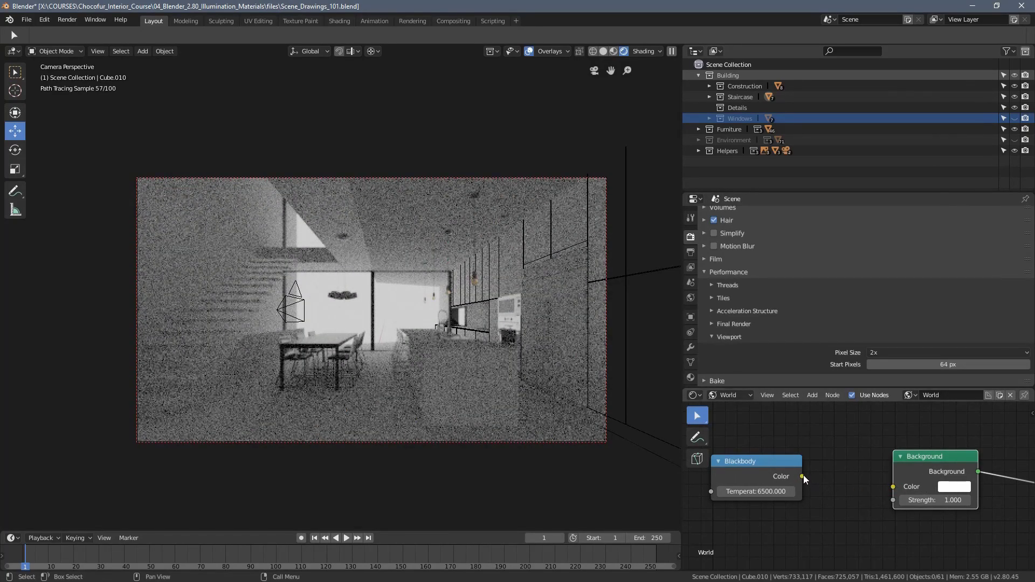
left_click_drag(803, 476, 894, 487)
left_click_drag(759, 464, 790, 463)
Switch to the browser and review the table of light source temperatures in the color temperature article
key("alt+Tab")
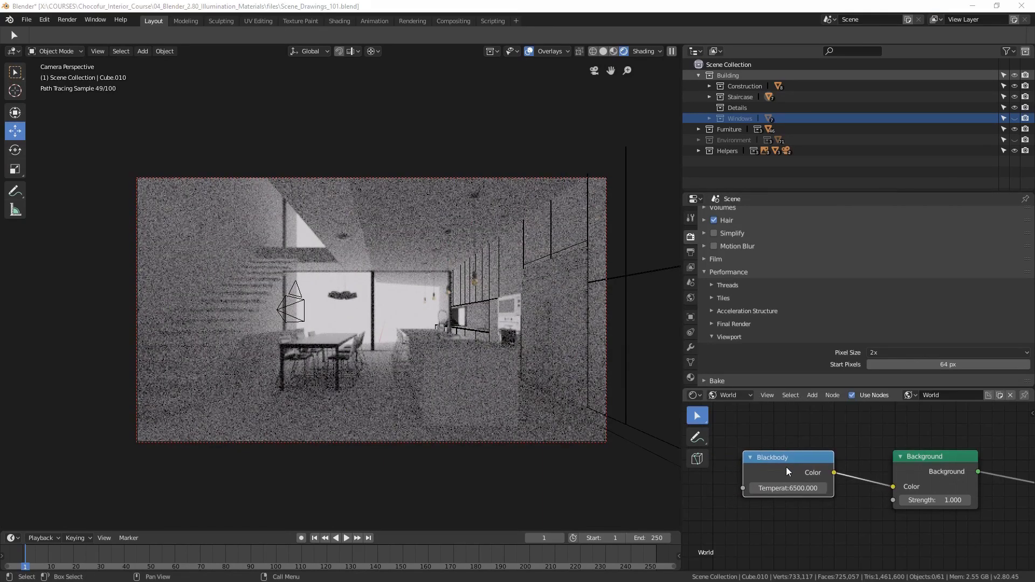
scroll(567, 357, "up", 3)
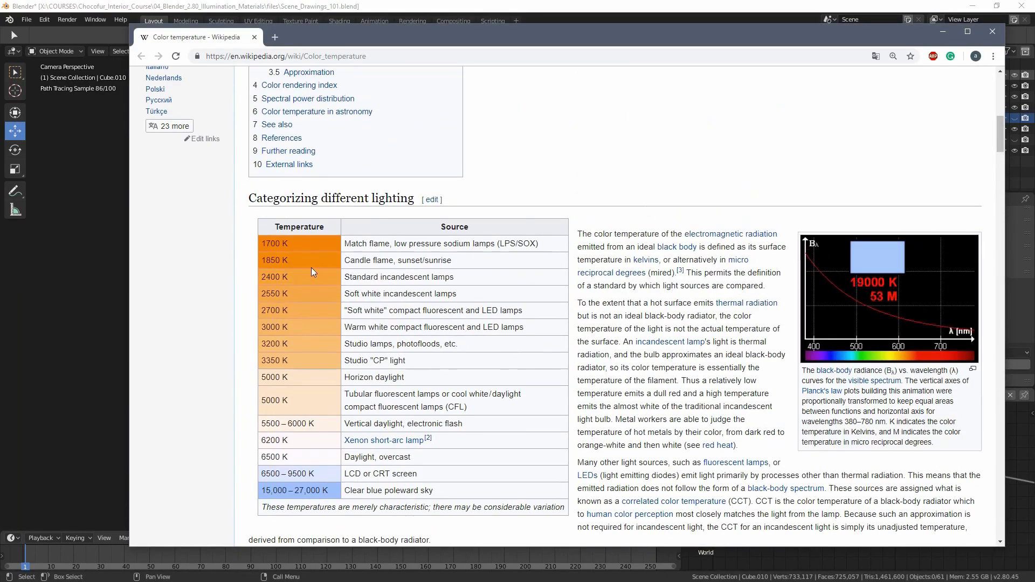
scroll(308, 246, "down", 1)
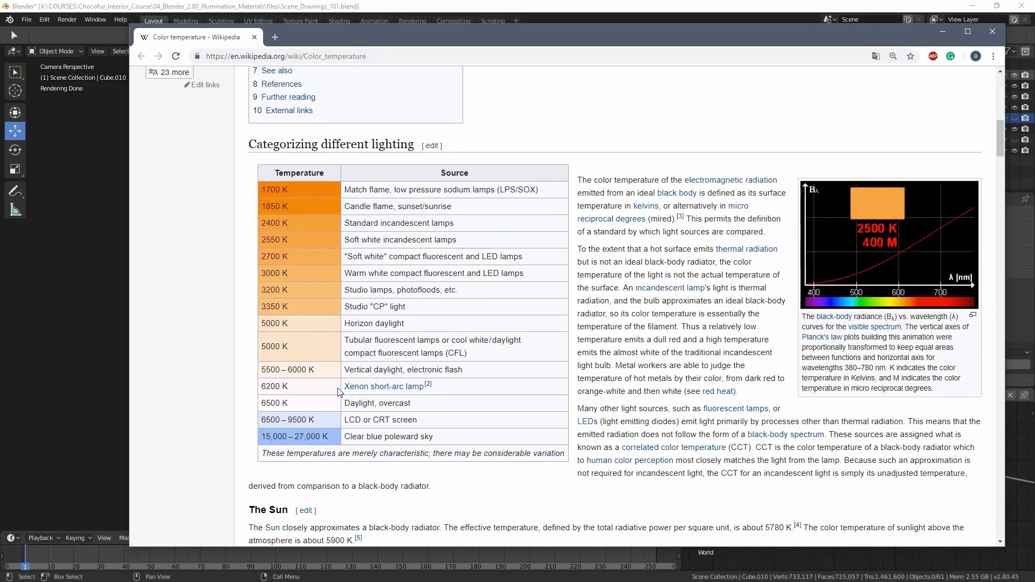
Switch to Blender, unplug the Blackbody node from the Background color, check the plain color picker, and reconnect the node
key("alt+Tab")
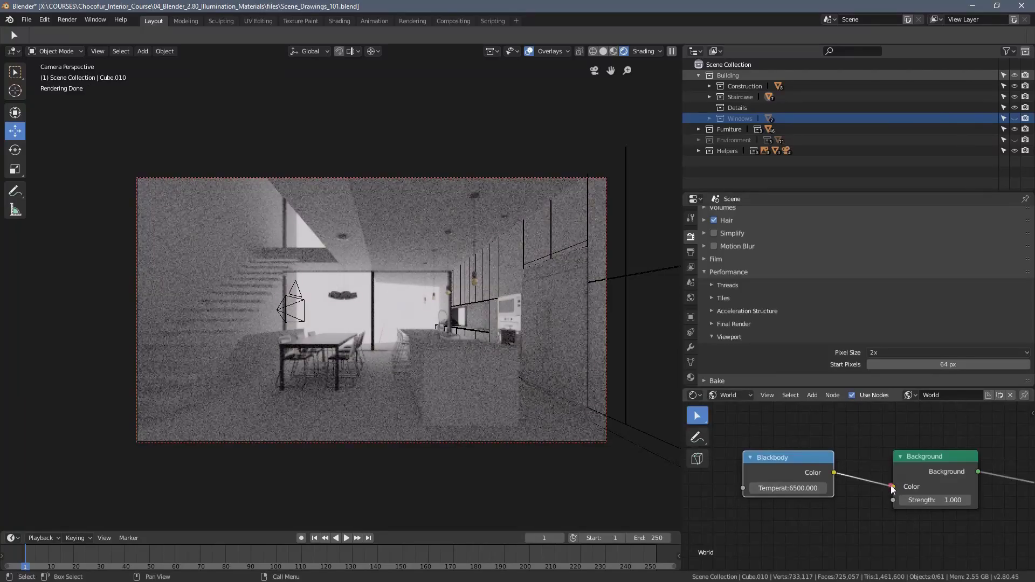
left_click_drag(892, 488, 872, 486)
left_click(944, 487)
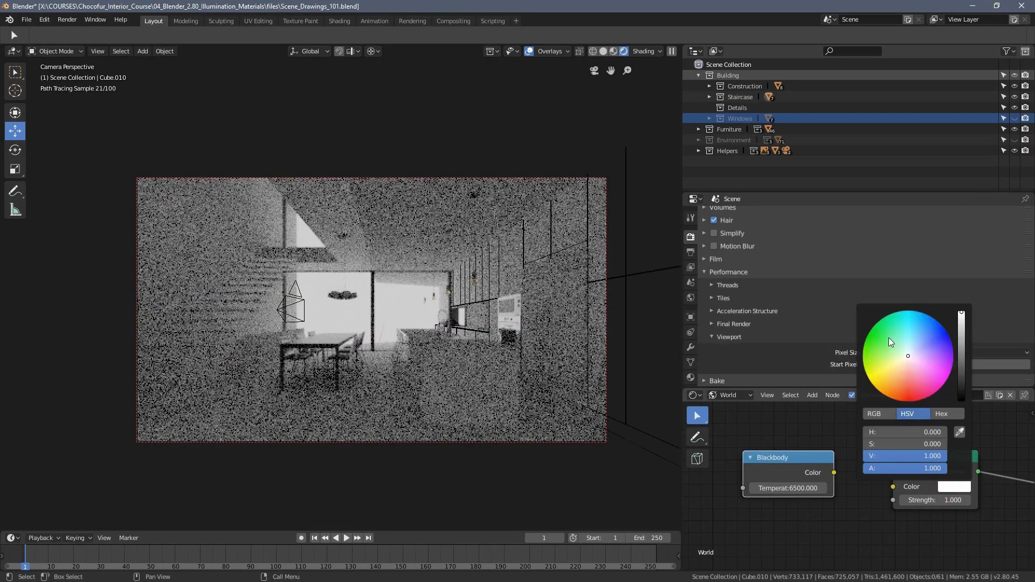
left_click_drag(889, 340, 909, 356)
left_click_drag(834, 473, 884, 484)
Try a Blackbody temperature of 3500 to compare the lighting and set it back to 6500
left_click(792, 488)
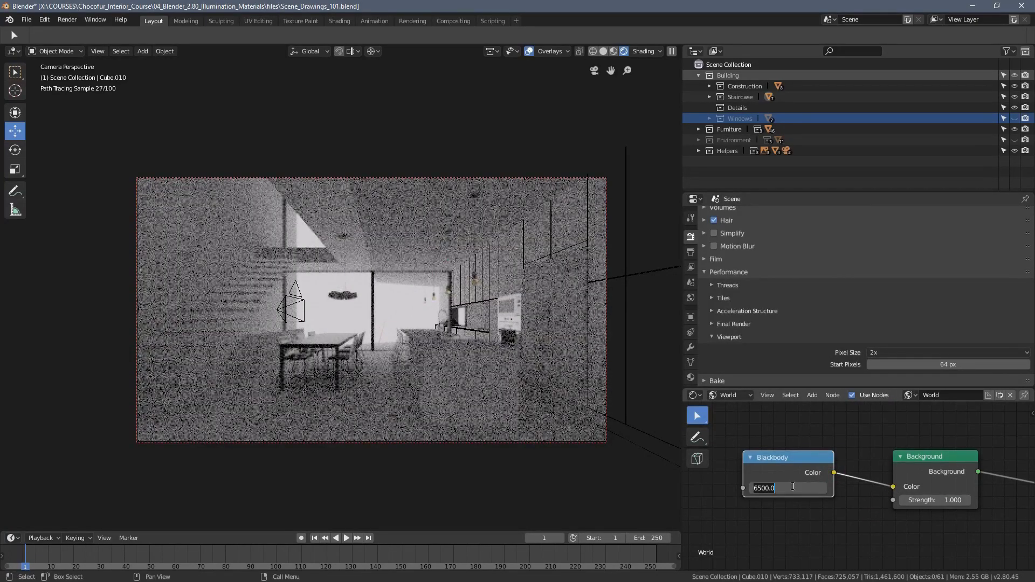
type("3500")
key("Return")
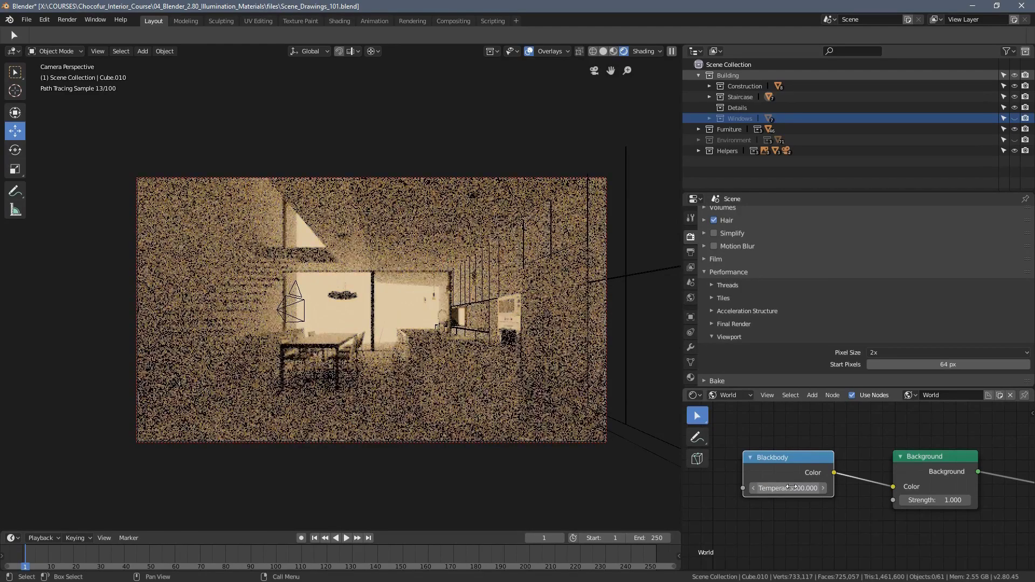
left_click(786, 488)
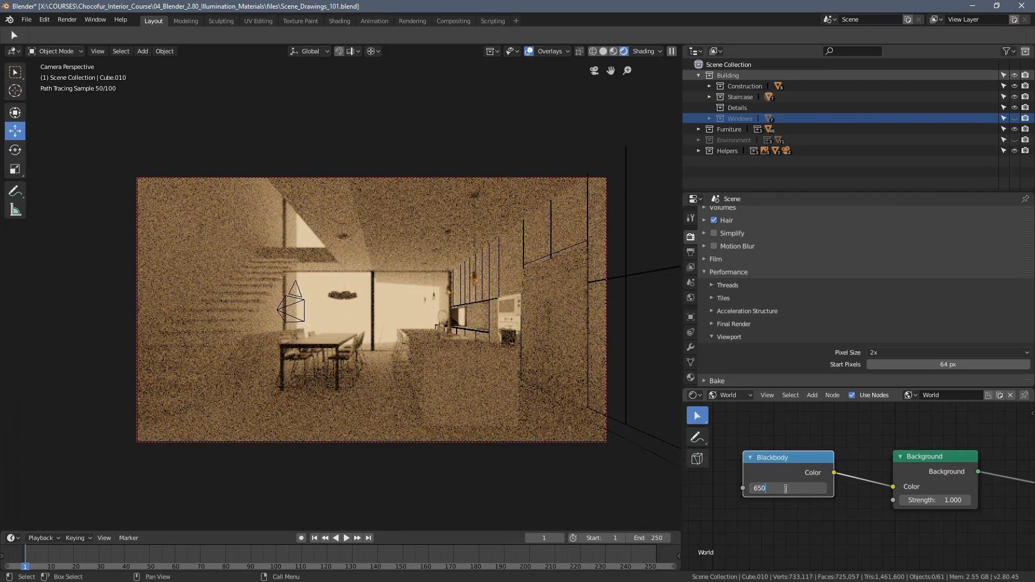
key("Return")
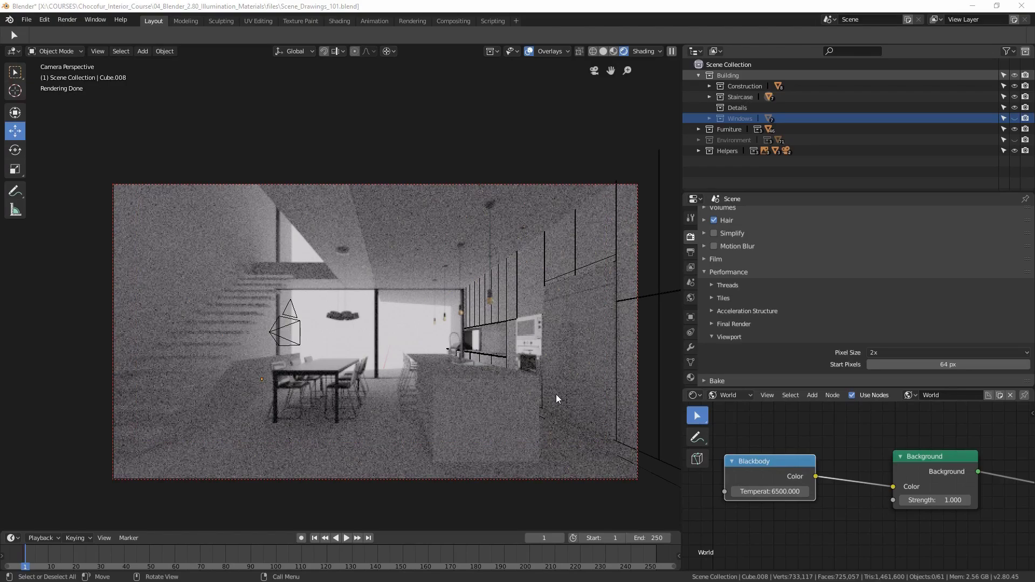
Move the Blackbody node slightly closer to the Background node and set the Background strength to 4
mouse_move(761, 462)
left_mouse_down()
mouse_move(785, 458)
mouse_move(777, 460)
left_mouse_up()
scroll(791, 462, "down", 3)
middle_click_drag(780, 443, 920, 453)
scroll(852, 467, "down", 5)
middle_click_drag(814, 478, 873, 475)
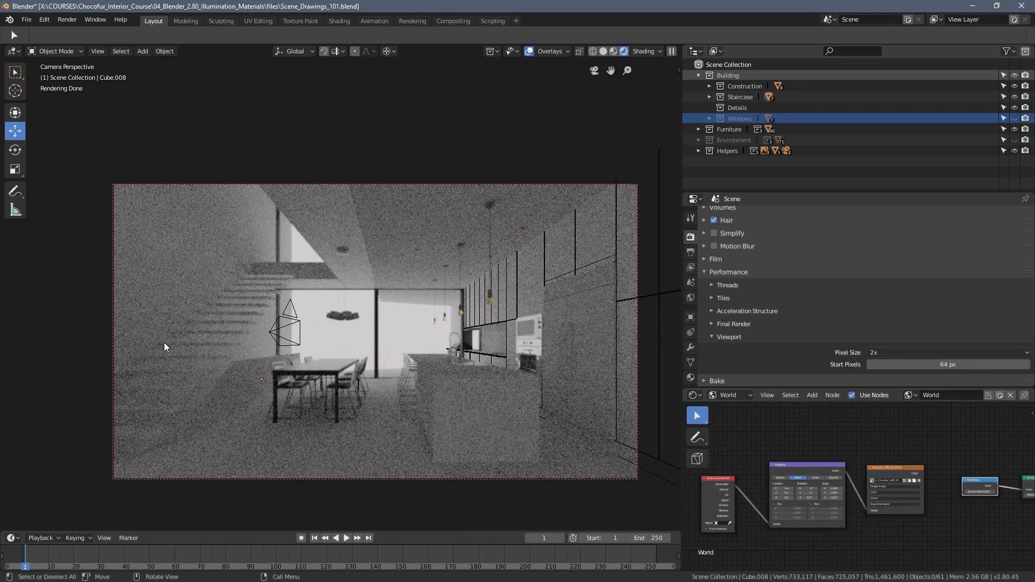
middle_click_drag(906, 458, 706, 431)
scroll(884, 479, "up", 8)
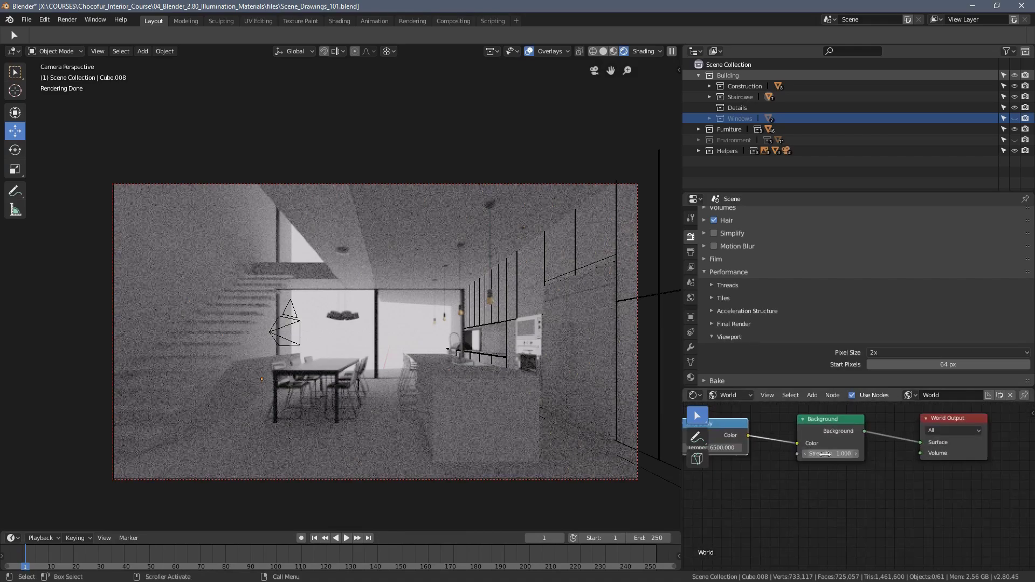
scroll(823, 454, "up", 1)
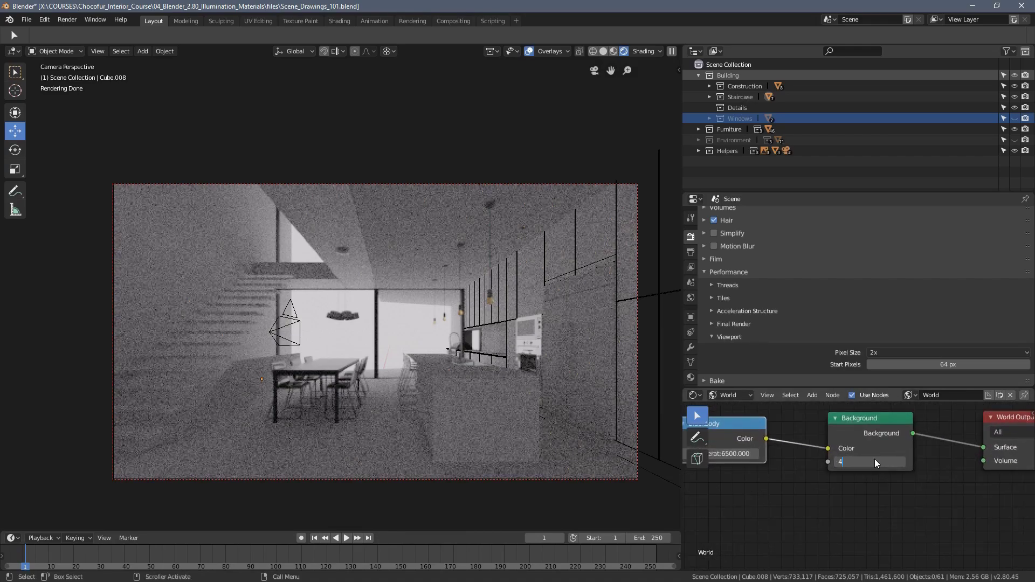
key("Return")
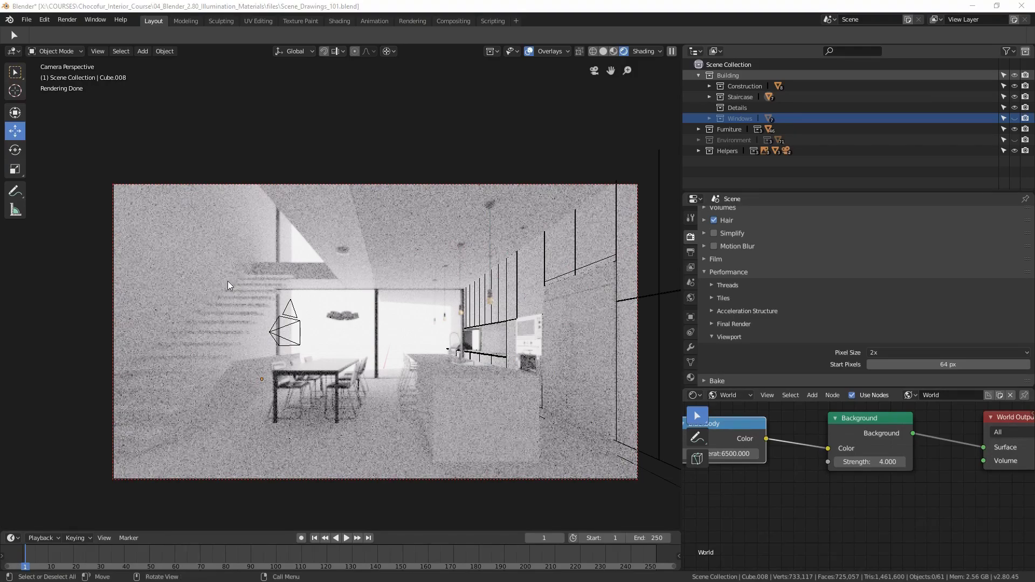
Switch to Photos to examine the reference kitchen photograph, return to Blender, and review the World nodes and the rendered camera view
key("alt+Tab")
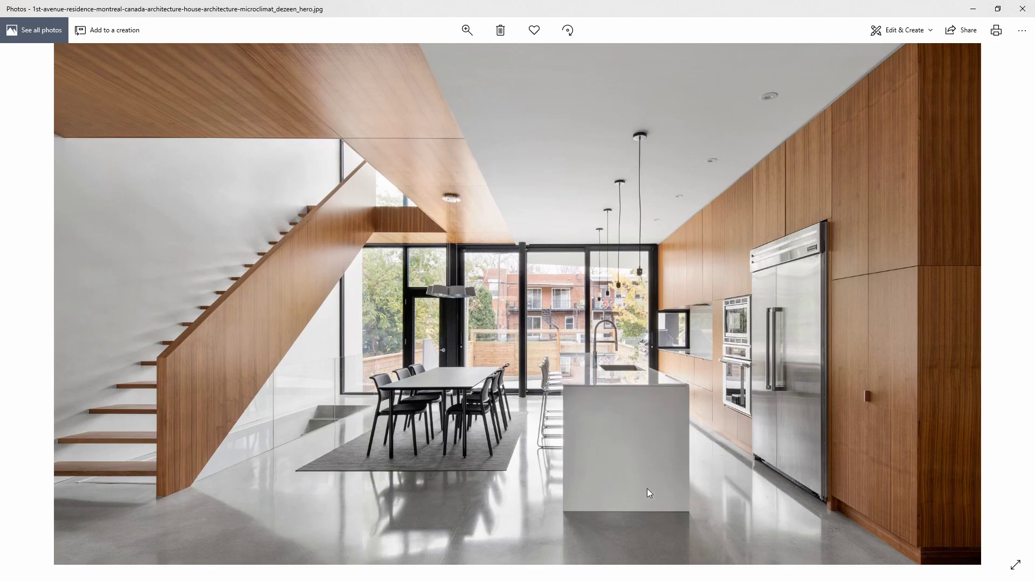
key("alt+Tab")
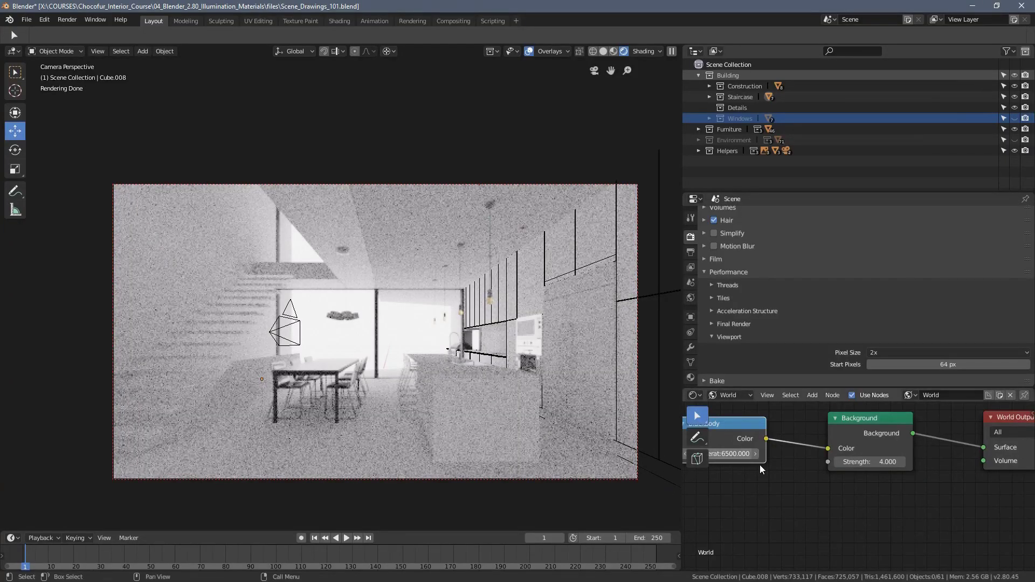
scroll(788, 467, "down", 5)
middle_click_drag(796, 465, 776, 484)
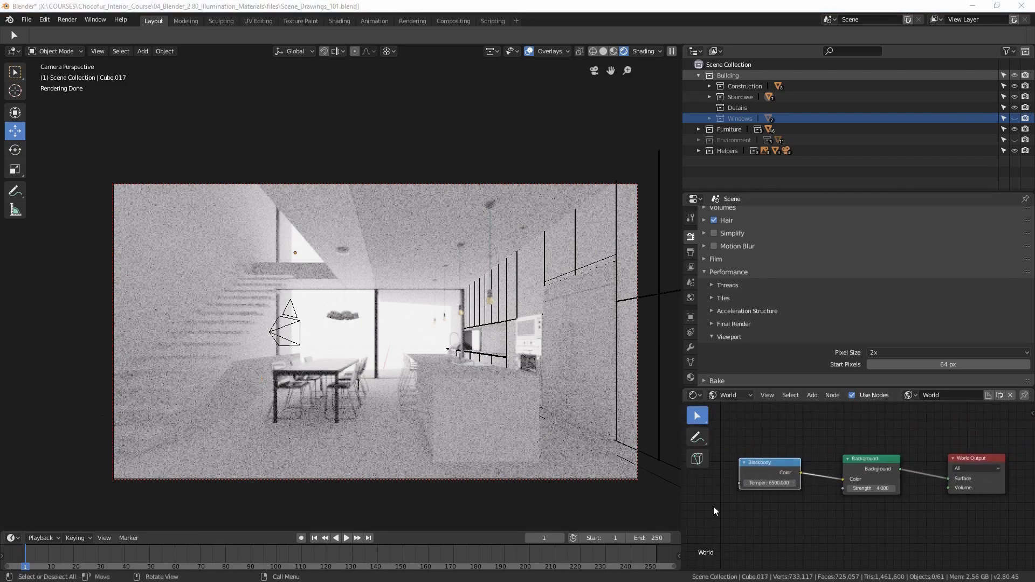
left_click(755, 516)
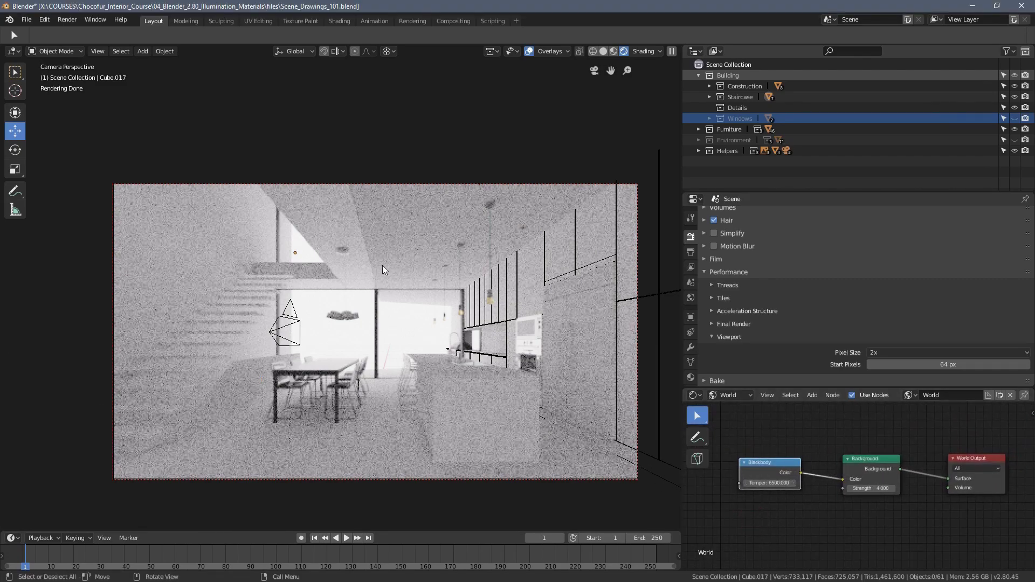
scroll(412, 294, "down", 2)
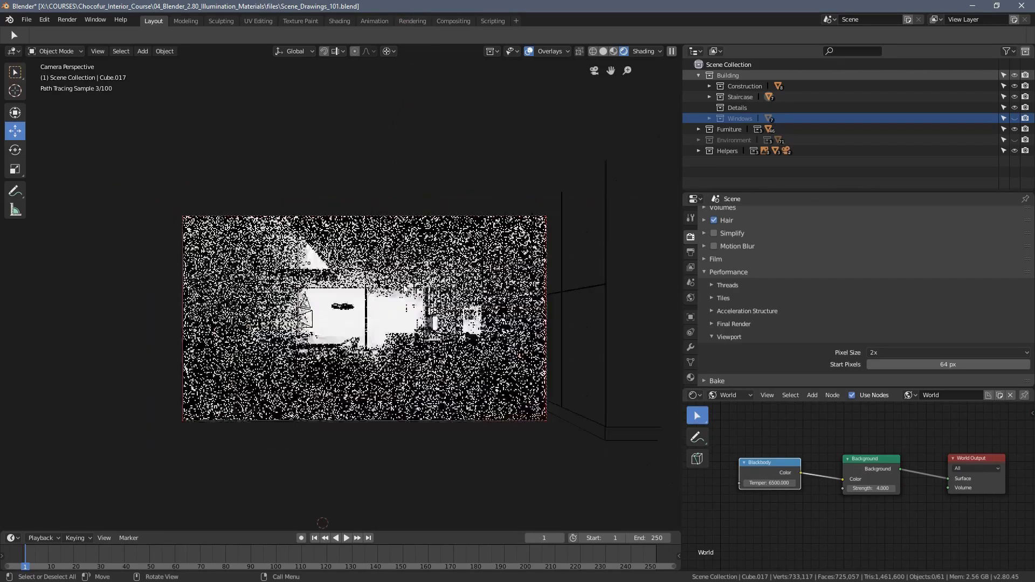
scroll(419, 309, "up", 2)
middle_click_drag(434, 321, 428, 282, "shift")
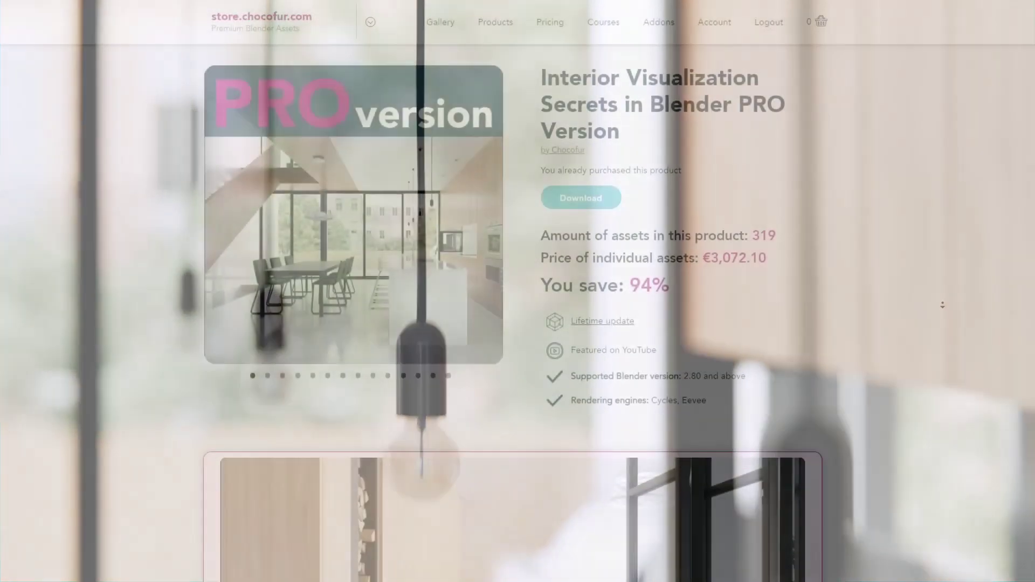
scroll(942, 305, "down", 5)
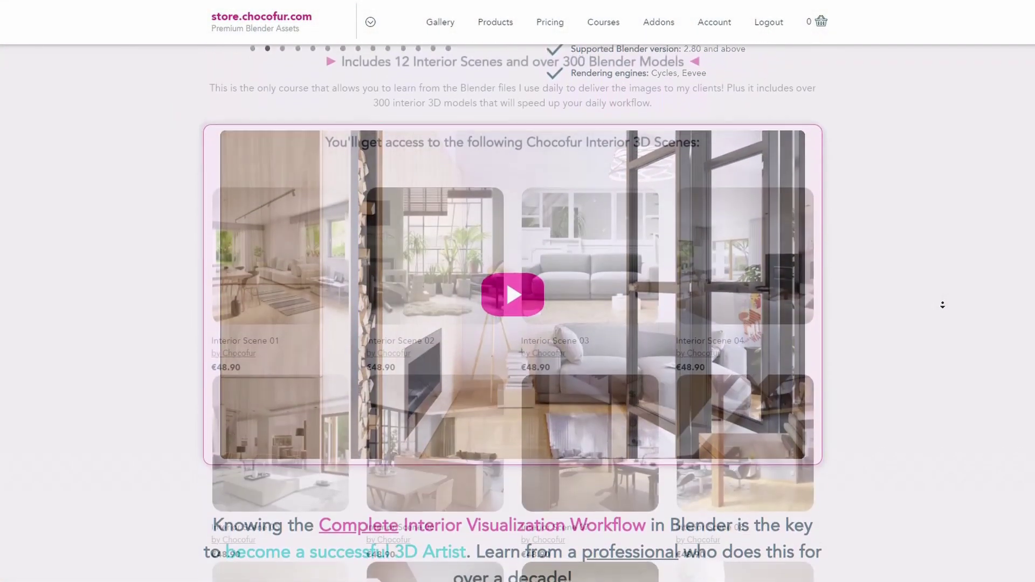
scroll(943, 305, "down", 7)
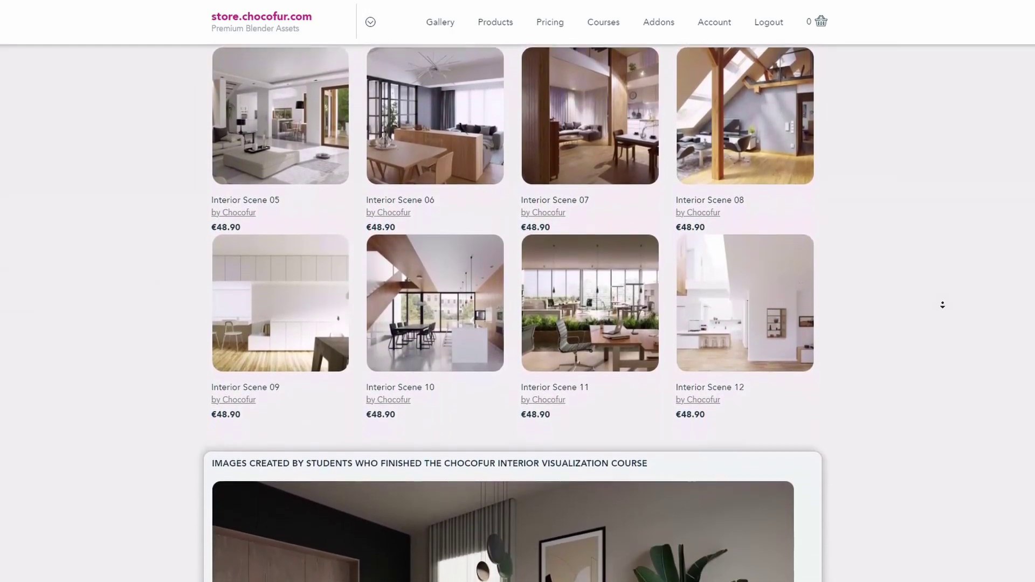
scroll(943, 305, "down", 3)
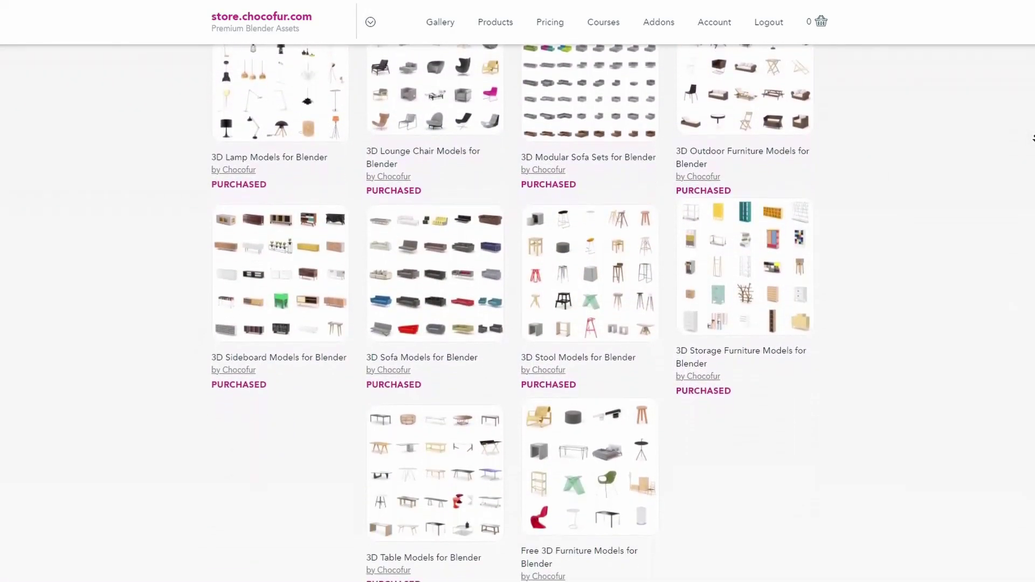
scroll(1033, 138, "down", 2)
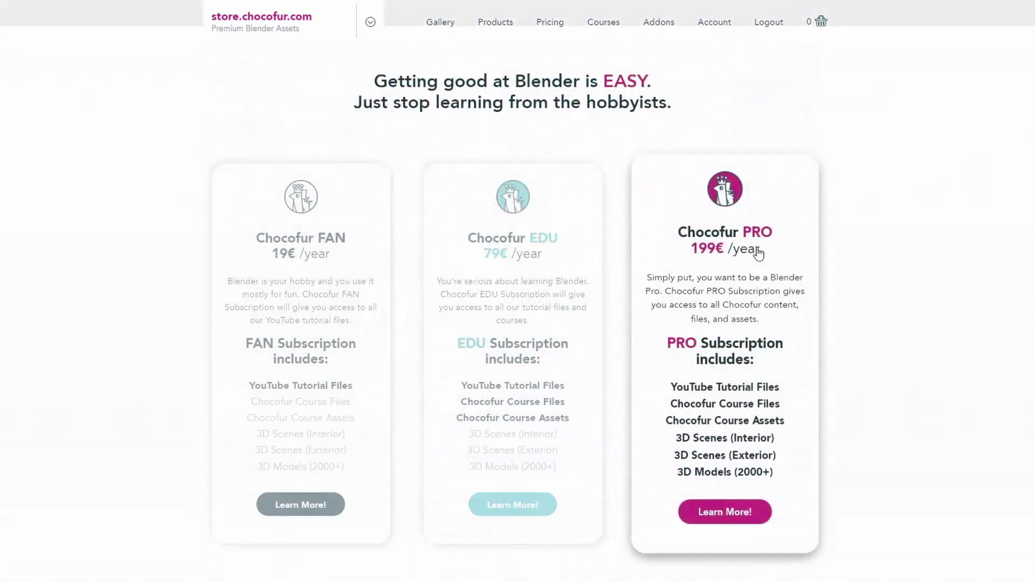